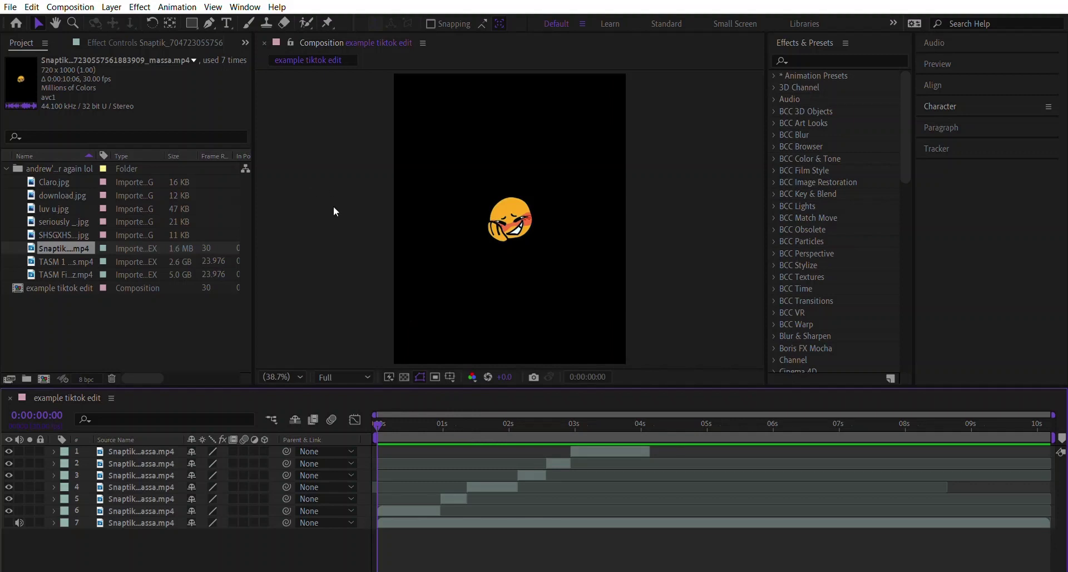
Step: Play back the composition from the start to review the existing clip cuts
{"action": "key", "text": "space"}
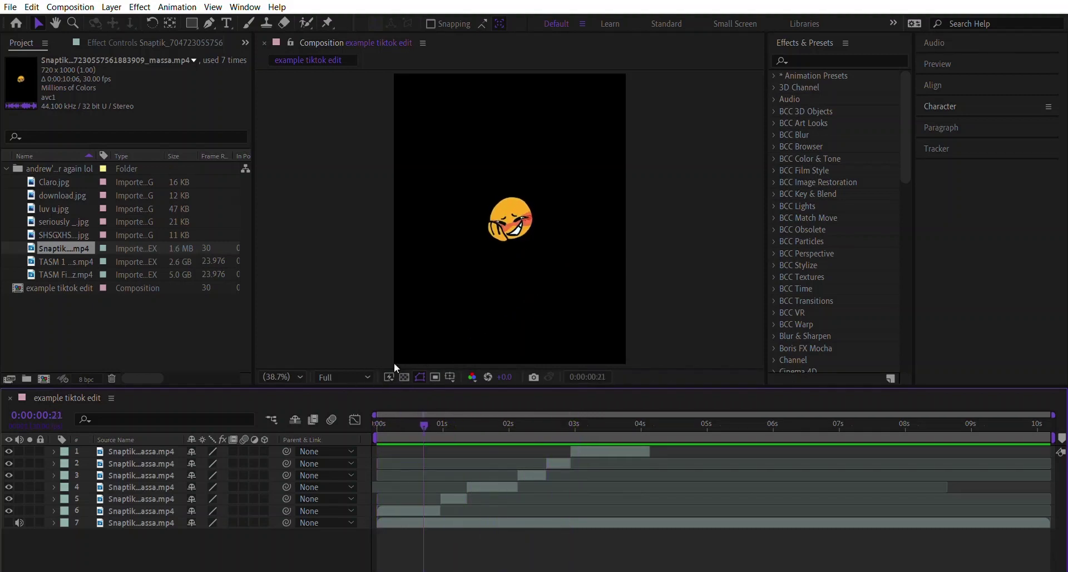
{"action": "key", "text": "space"}
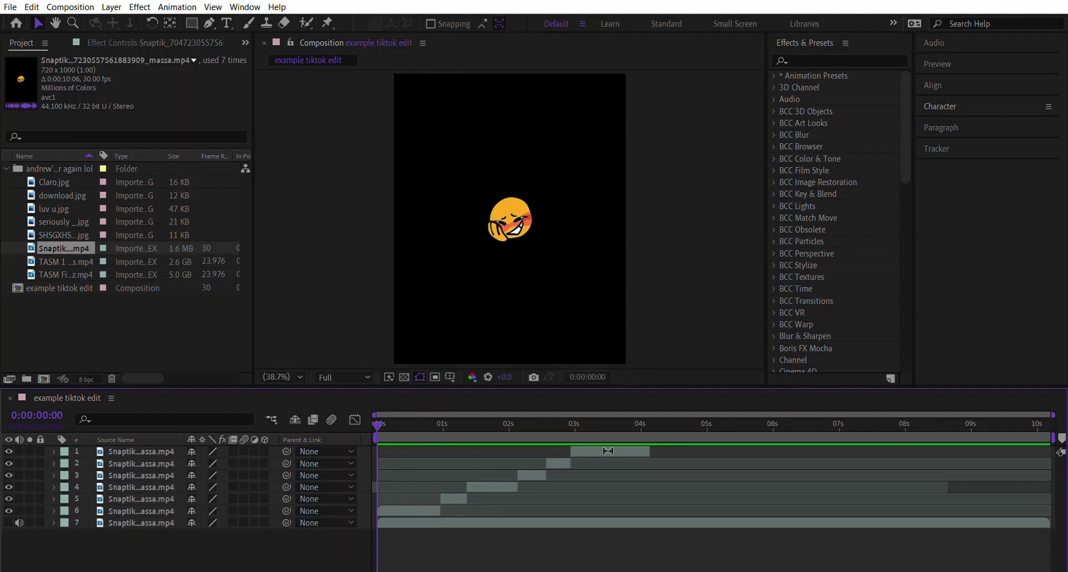
{"action": "left_click", "coordinate": [643, 424]}
{"action": "key", "text": "Home"}
{"action": "key", "text": "space"}
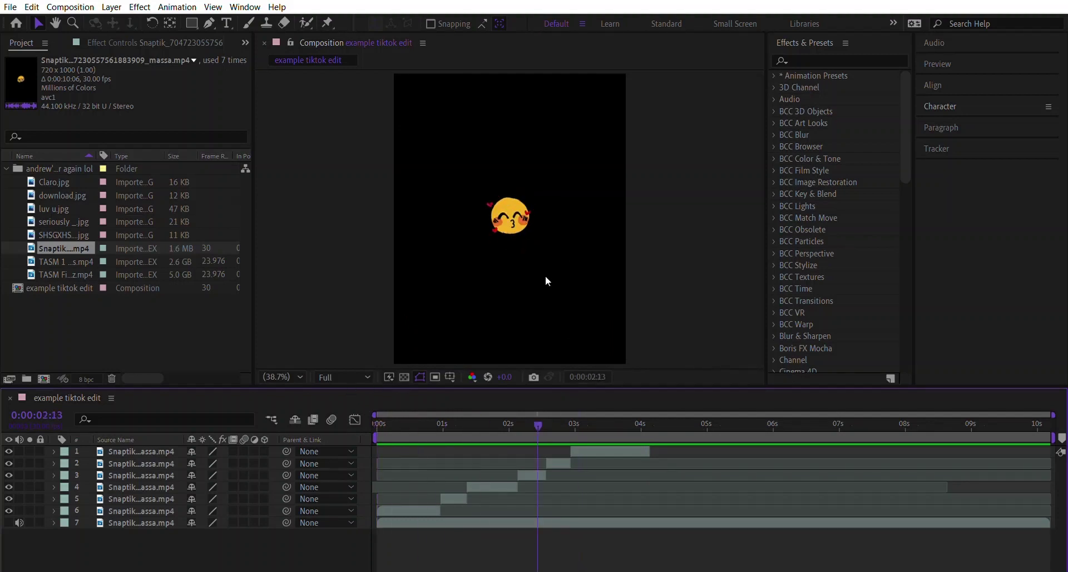
{"action": "key", "text": "space"}
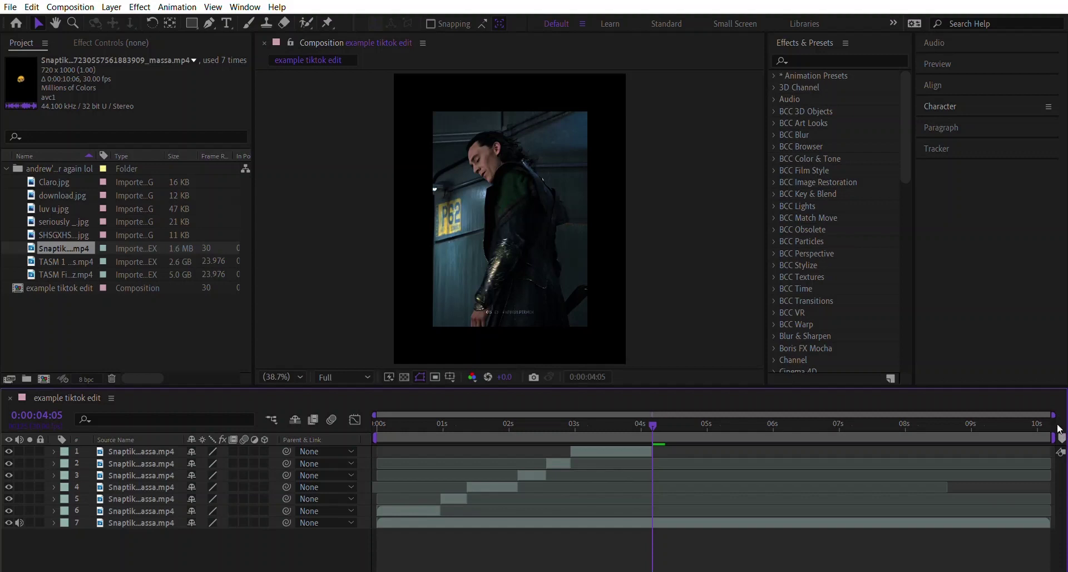
Step: Add eleven numbered composition markers on the beats, starting at 0:00:04:05 and continuing past the nine-second mark during playback
{"action": "left_click", "coordinate": [1062, 438]}
{"action": "key", "text": "space"}
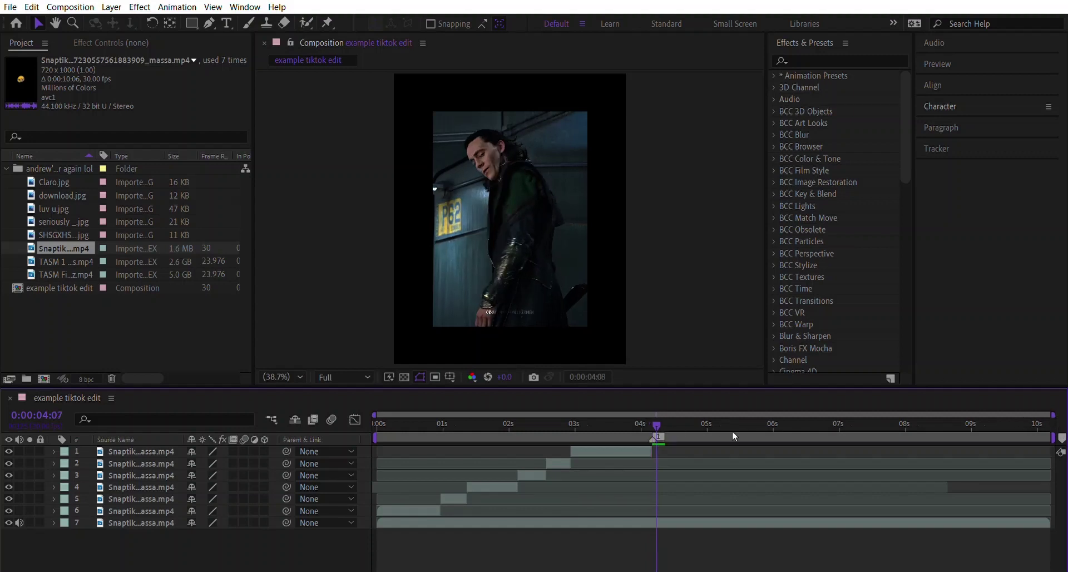
{"action": "key", "text": "KP_Multiply"}
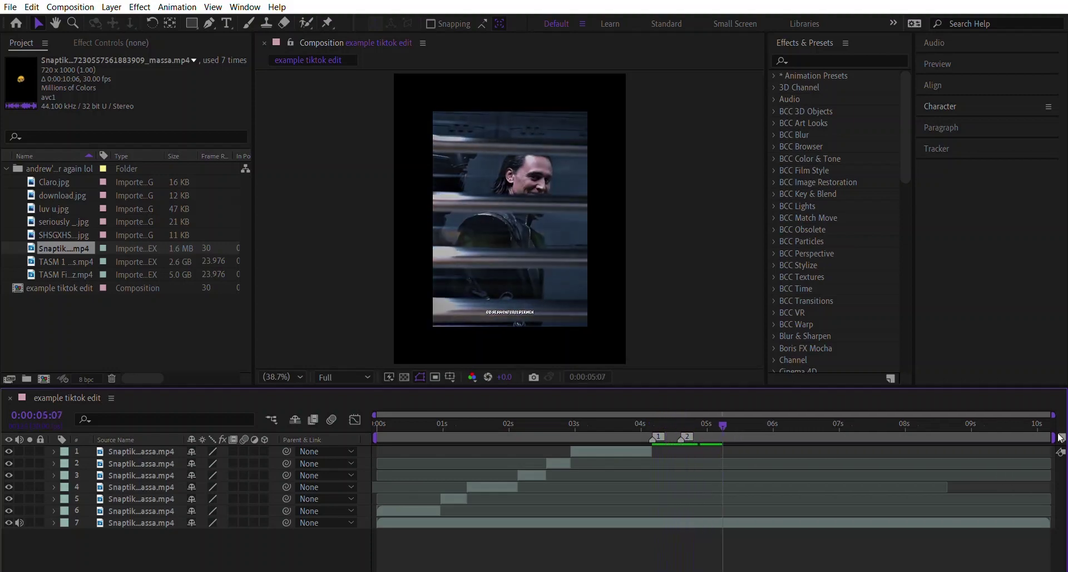
{"action": "key", "text": "KP_Multiply"}
{"action": "key", "text": "KP_Multiply"}
{"action": "key", "text": "KP_Multiply"}
{"action": "key", "text": "KP_Multiply"}
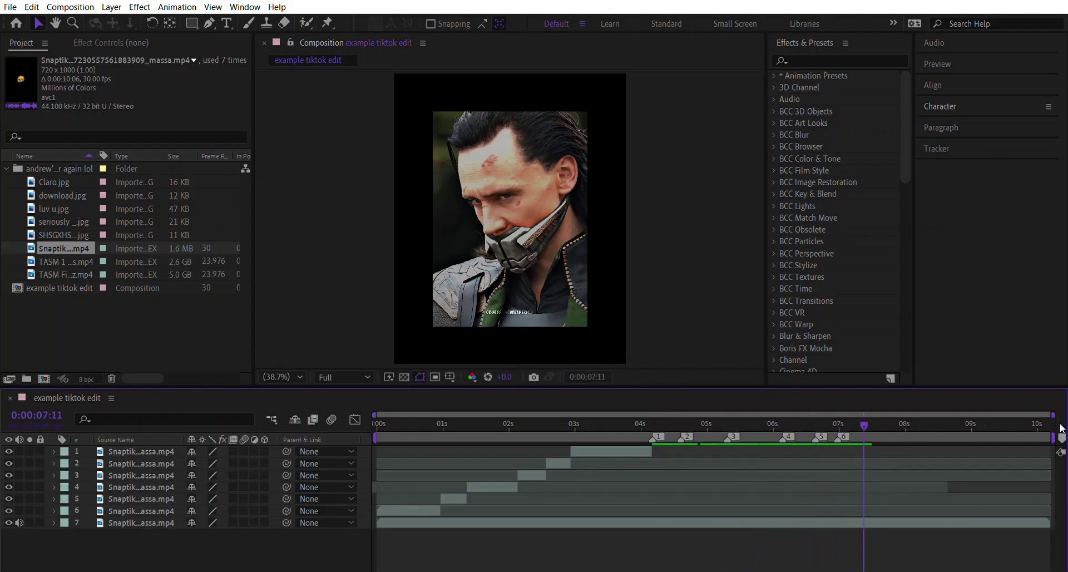
{"action": "key", "text": "KP_Multiply"}
{"action": "key", "text": "KP_Multiply"}
{"action": "key", "text": "KP_Multiply"}
{"action": "key", "text": "KP_Multiply"}
{"action": "key", "text": "KP_Multiply"}
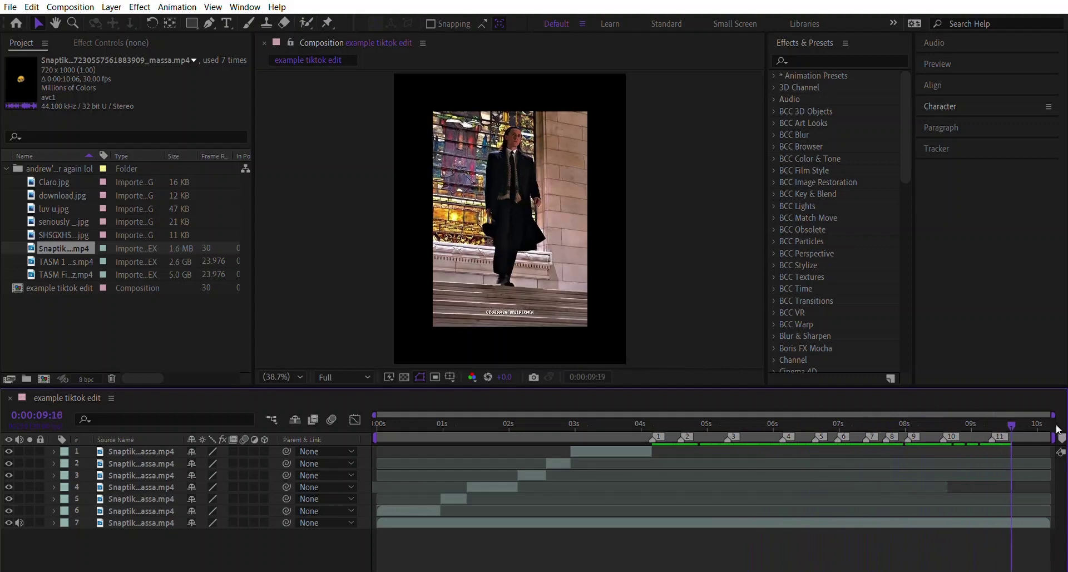
Step: Hide the video of the full-length reference layer and move the current time to marker 1 at 0:00:04:05
{"action": "left_click", "coordinate": [8, 523]}
{"action": "left_click_drag", "start_coordinate": [642, 415], "coordinate": [654, 404]}
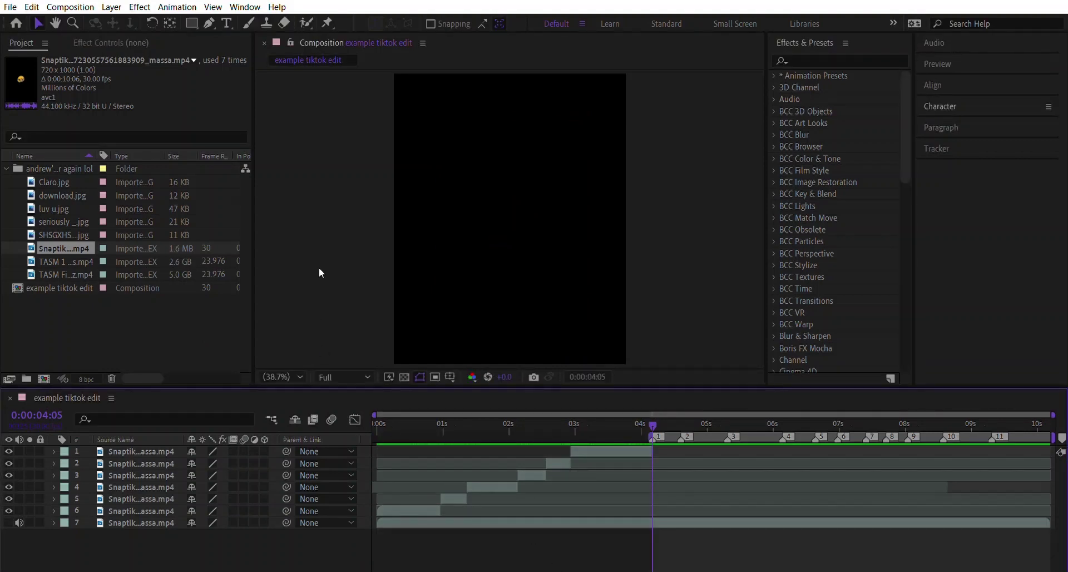
Step: Open the TASM 1 scene pack footage, scrub through its scenes, and close the footage view
{"action": "left_click", "coordinate": [88, 305]}
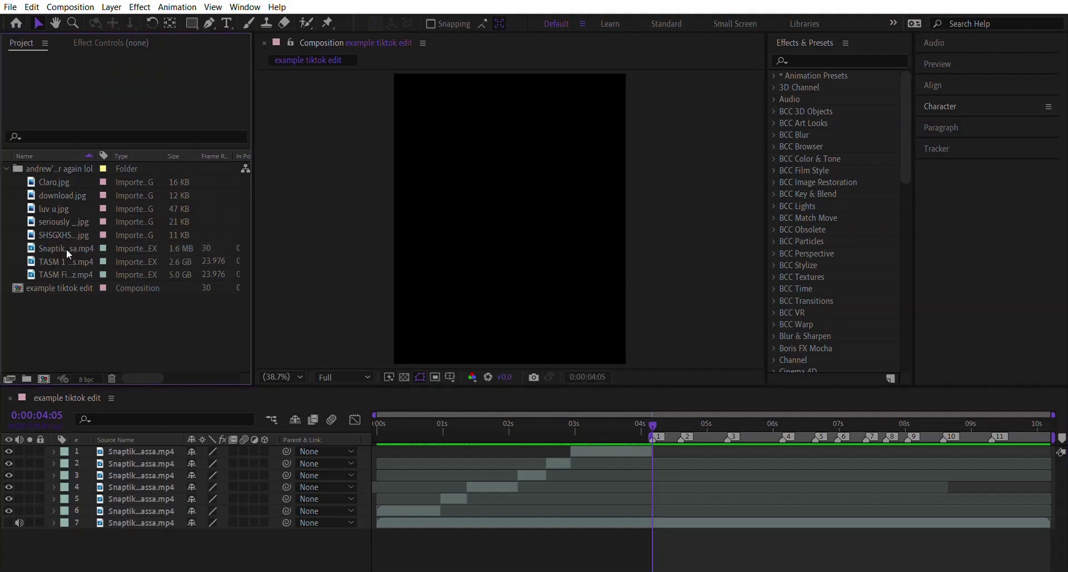
{"action": "left_click", "coordinate": [66, 255]}
{"action": "left_click", "coordinate": [82, 294]}
{"action": "left_click", "coordinate": [76, 257]}
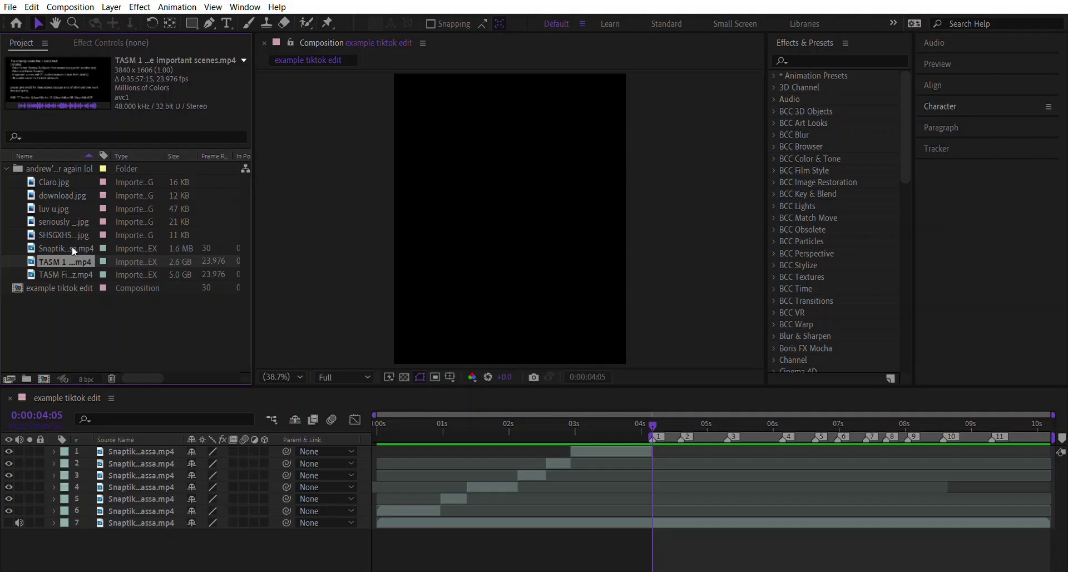
{"action": "double_click", "coordinate": [66, 259]}
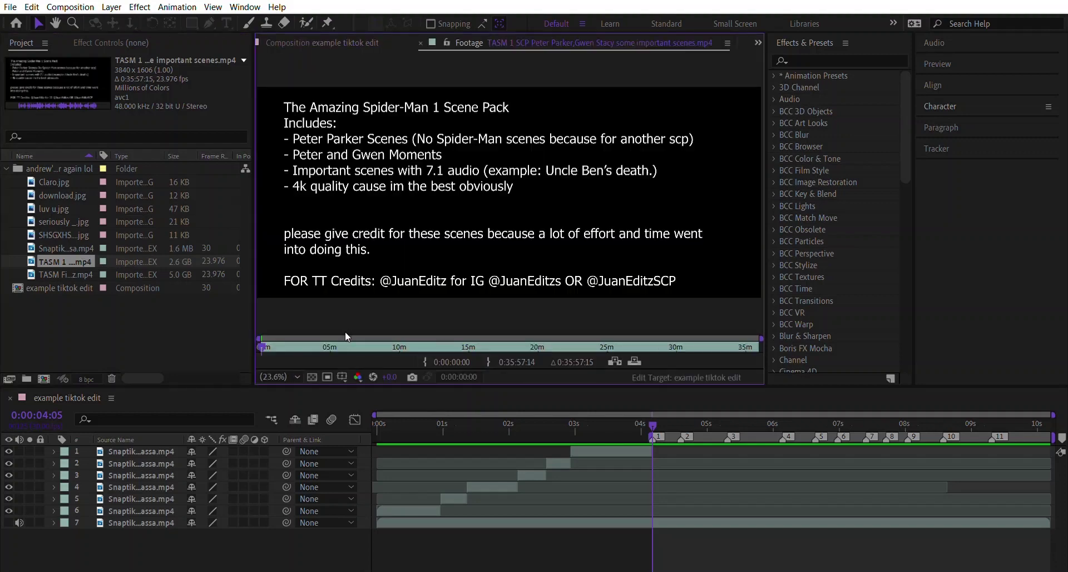
{"action": "left_click_drag", "start_coordinate": [376, 323], "coordinate": [366, 327]}
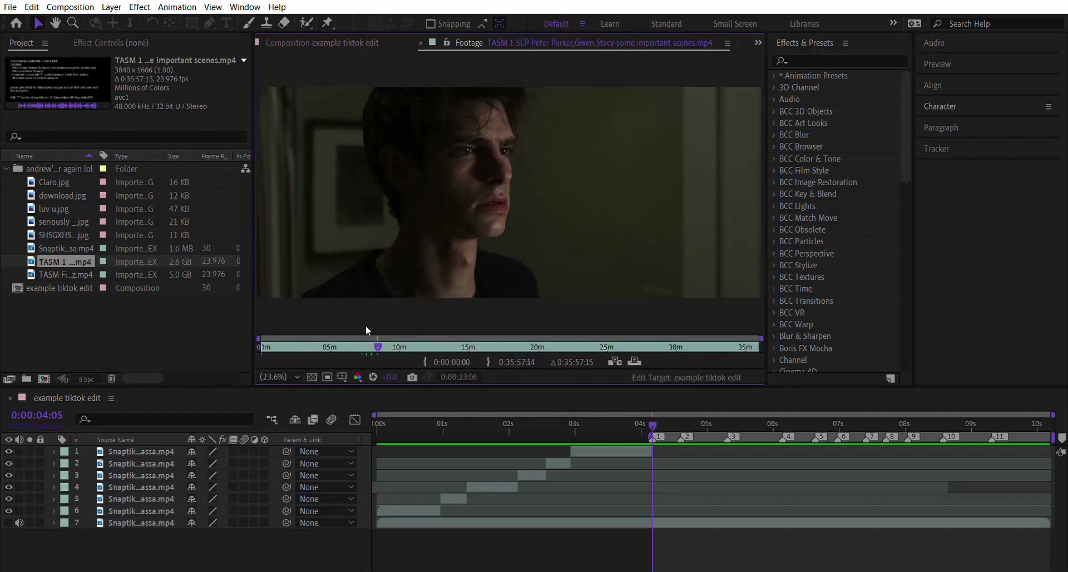
{"action": "left_click", "coordinate": [421, 43]}
{"action": "left_click", "coordinate": [79, 285]}
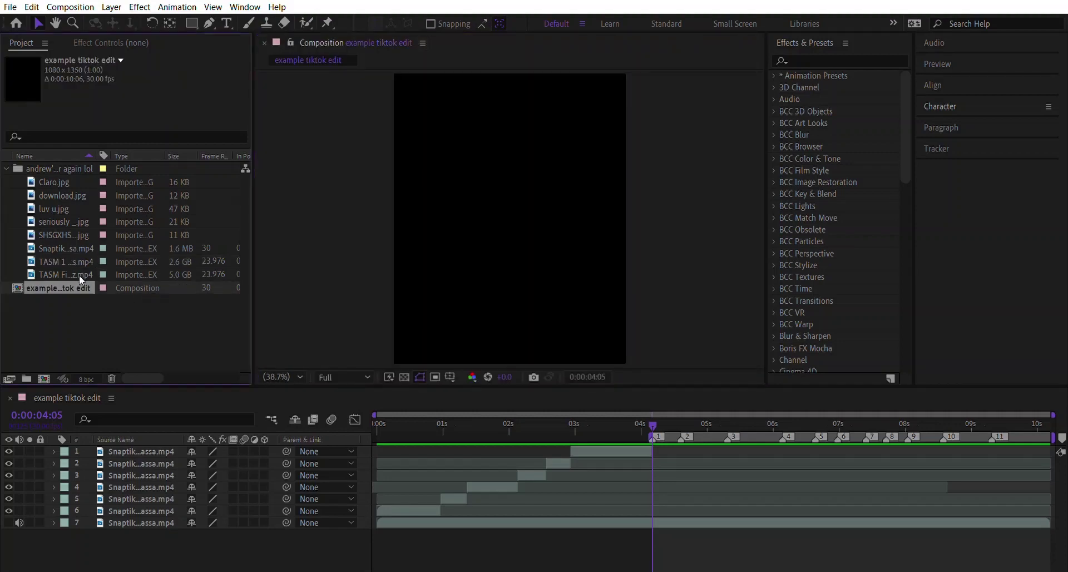
{"action": "left_click", "coordinate": [72, 312]}
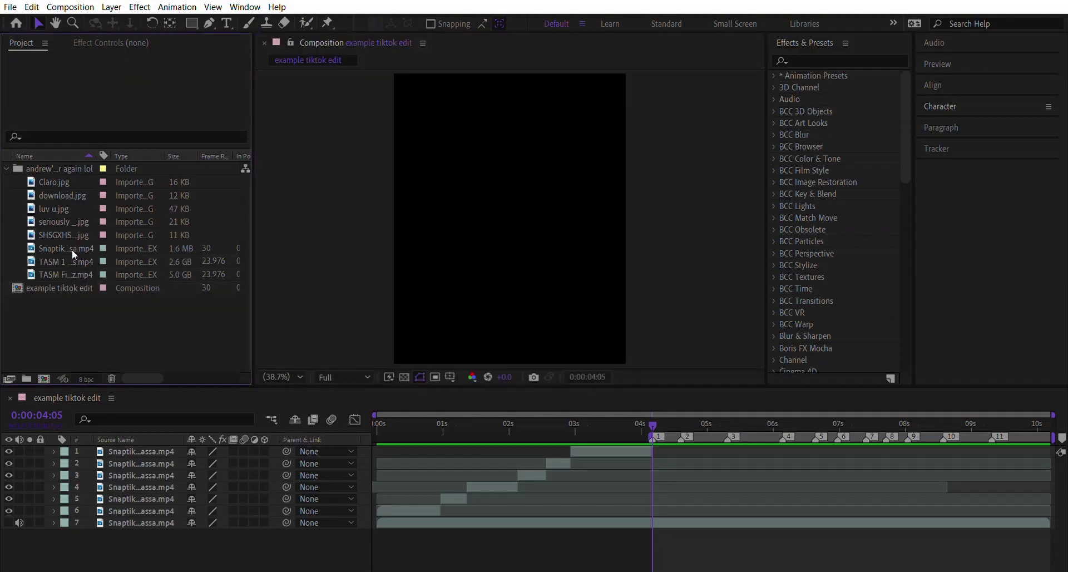
Step: Add the TASM 1 scene pack to the composition from marker 1 and split it at marker 2, 0:00:04:18
{"action": "left_click_drag", "start_coordinate": [62, 261], "coordinate": [508, 212]}
{"action": "left_click", "coordinate": [944, 84]}
{"action": "left_click_drag", "start_coordinate": [654, 426], "coordinate": [682, 426]}
{"action": "key", "text": "ctrl+shift+d"}
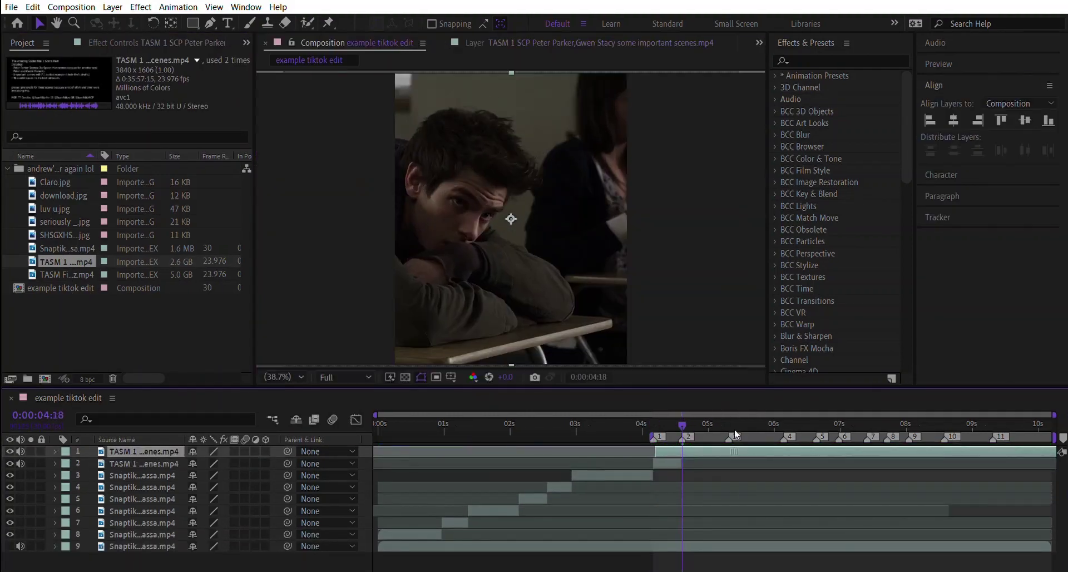
Step: Continue splitting the TASM 1 layer at the successive markers from marker 3 onward to create one clip per beat
{"action": "left_click", "coordinate": [729, 426]}
{"action": "key", "text": "ctrl+shift+d"}
{"action": "key", "text": "ctrl+shift+d"}
{"action": "key", "text": "ctrl+shift+d"}
{"action": "mouse_move", "coordinate": [816, 424]}
{"action": "left_mouse_down"}
{"action": "mouse_move", "coordinate": [841, 411]}
{"action": "mouse_move", "coordinate": [908, 424]}
{"action": "left_mouse_up"}
{"action": "key", "text": "ctrl+shift+d"}
{"action": "key", "text": "ctrl+shift+d"}
{"action": "key", "text": "ctrl+shift+d"}
{"action": "key", "text": "ctrl+shift+d"}
Step: Adjust the remaining TASM 1 scenes, split the layer at marker 10, and delete the leftover piece
{"action": "left_click_drag", "start_coordinate": [507, 345], "coordinate": [607, 313]}
{"action": "mouse_move", "coordinate": [723, 451]}
{"action": "left_mouse_down"}
{"action": "mouse_move", "coordinate": [925, 445]}
{"action": "mouse_move", "coordinate": [943, 424]}
{"action": "left_mouse_up"}
{"action": "key", "text": "ctrl+shift+d"}
{"action": "left_click_drag", "start_coordinate": [610, 345], "coordinate": [639, 328]}
{"action": "left_click_drag", "start_coordinate": [668, 452], "coordinate": [853, 454]}
{"action": "key", "text": "Delete"}
Step: Add the TASM Fi… scene pack from marker 10 onward and cut it into two clips at marker 11
{"action": "left_click_drag", "start_coordinate": [67, 275], "coordinate": [966, 445]}
{"action": "double_click", "coordinate": [968, 452]}
{"action": "left_click_drag", "start_coordinate": [500, 345], "coordinate": [507, 219]}
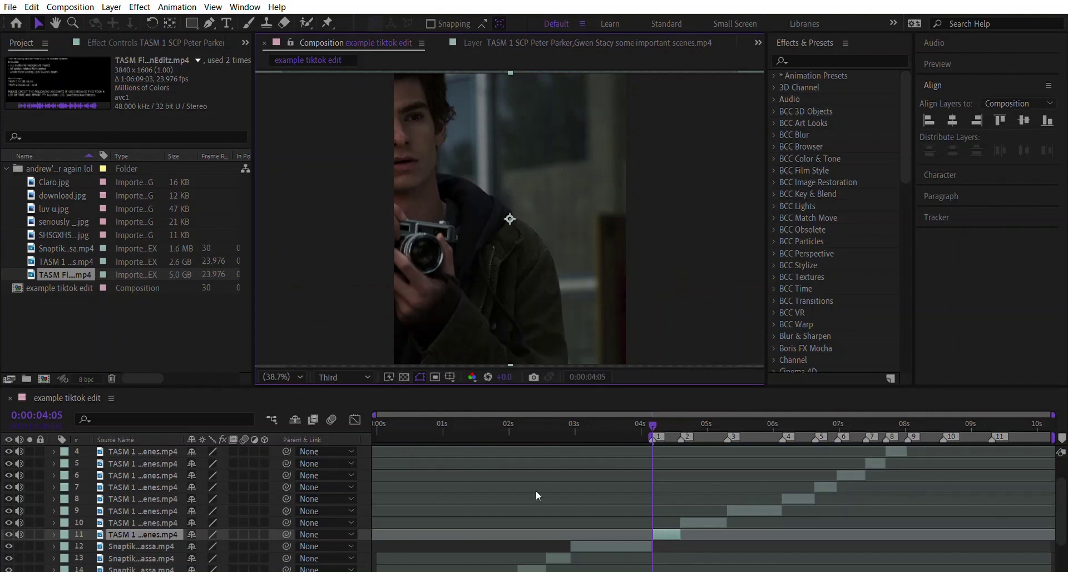
Step: Select all eleven TASM scene clips and mute their audio
{"action": "left_click", "coordinate": [706, 528]}
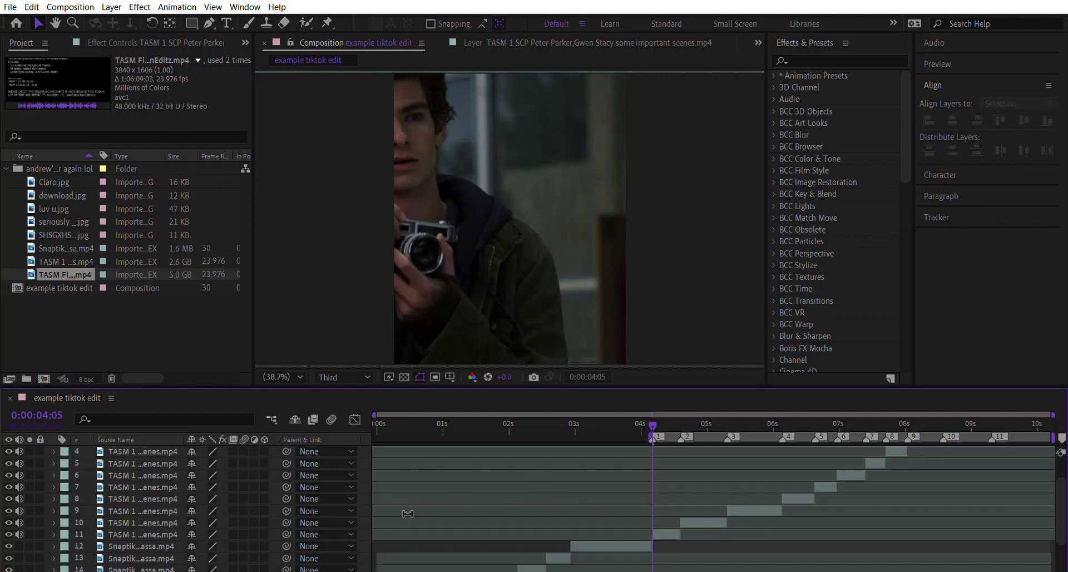
{"action": "scroll", "coordinate": [364, 511], "scroll_direction": "up", "scroll_amount": 3}
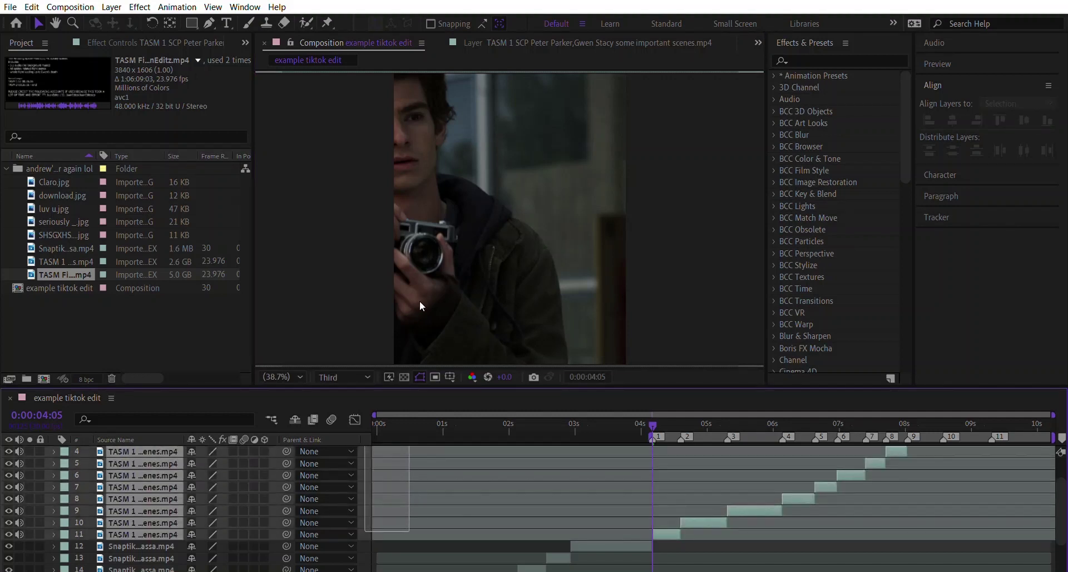
{"action": "left_click", "coordinate": [445, 261]}
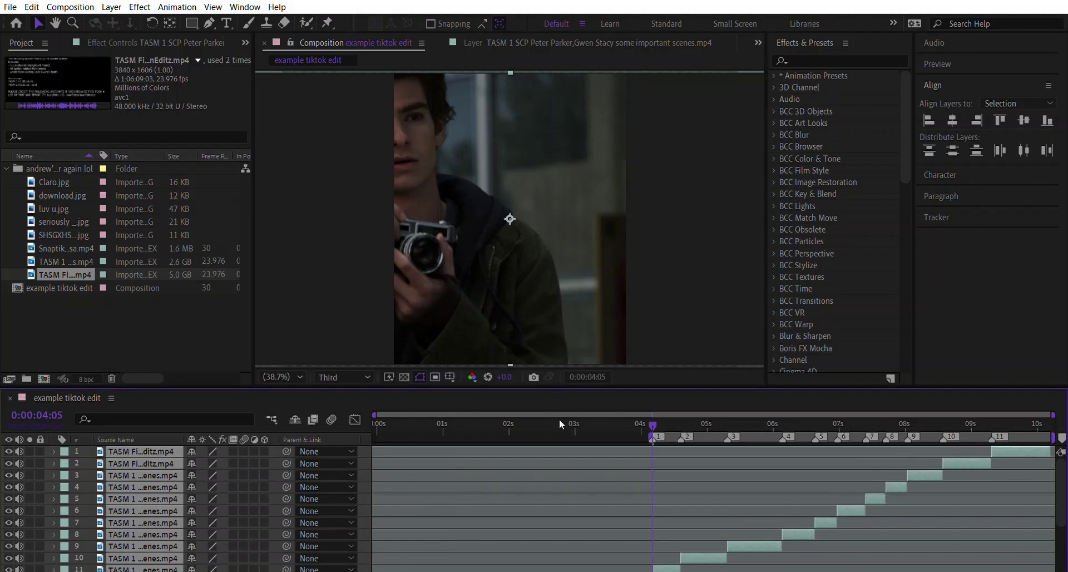
{"action": "scroll", "coordinate": [561, 446], "scroll_direction": "down", "scroll_amount": 6}
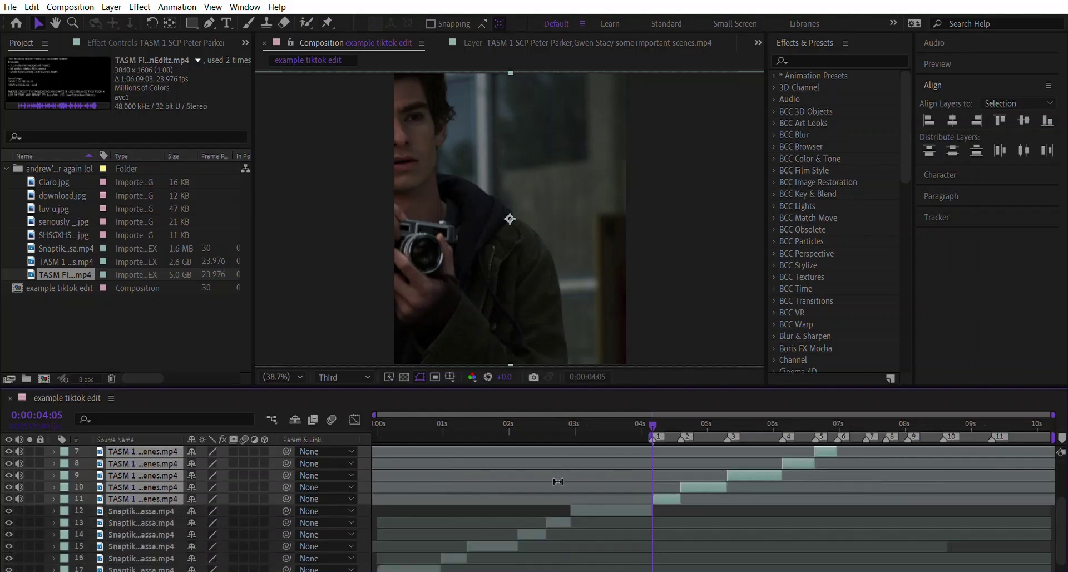
{"action": "scroll", "coordinate": [504, 486], "scroll_direction": "up", "scroll_amount": 6}
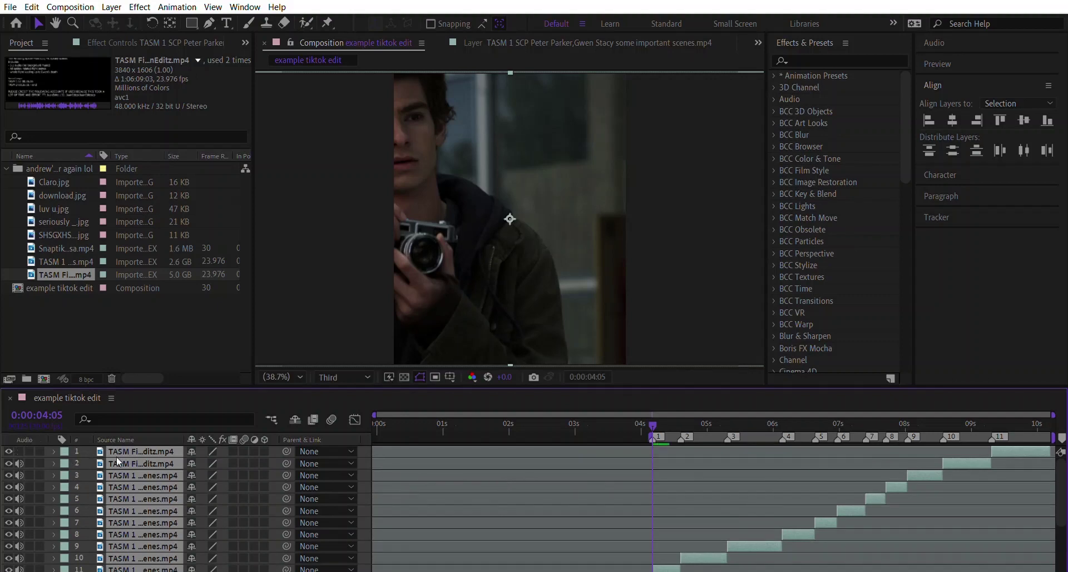
{"action": "scroll", "coordinate": [76, 470], "scroll_direction": "down", "scroll_amount": 6}
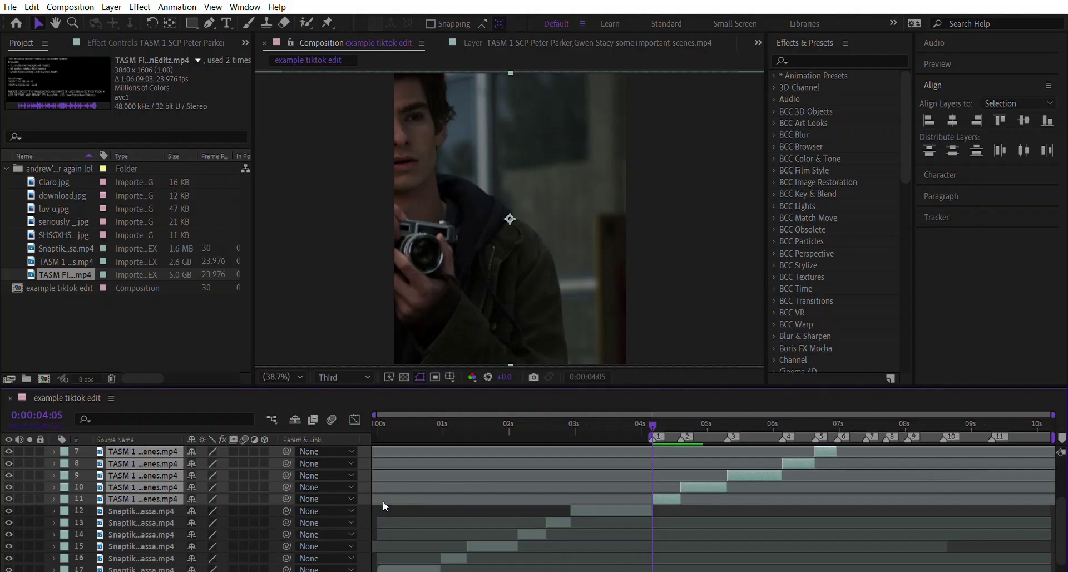
Step: Select the first TASM scene clip and check the composition's size, frame rate and duration settings
{"action": "left_click", "coordinate": [645, 513]}
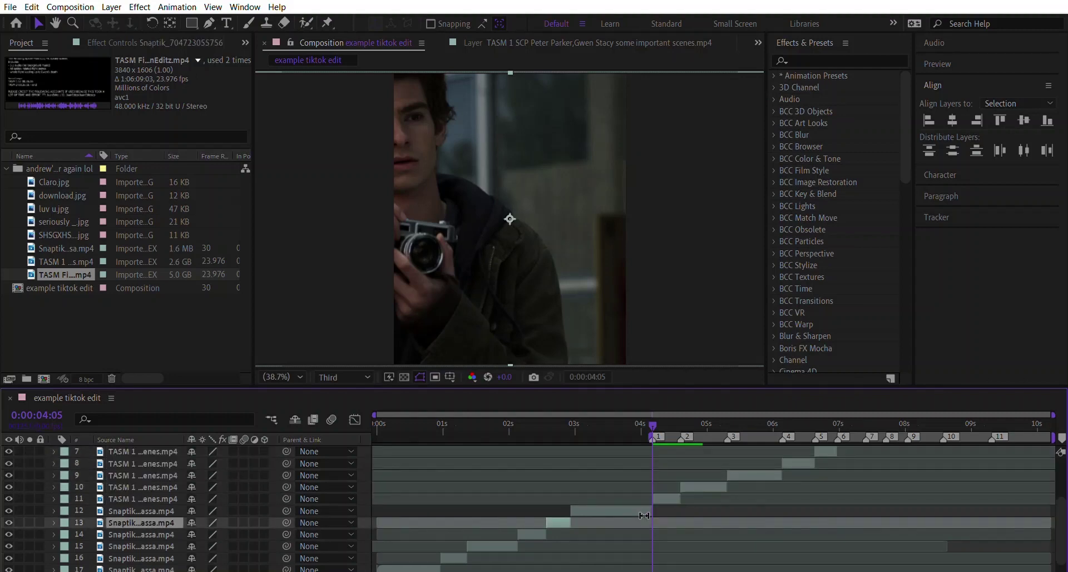
{"action": "left_click", "coordinate": [675, 492]}
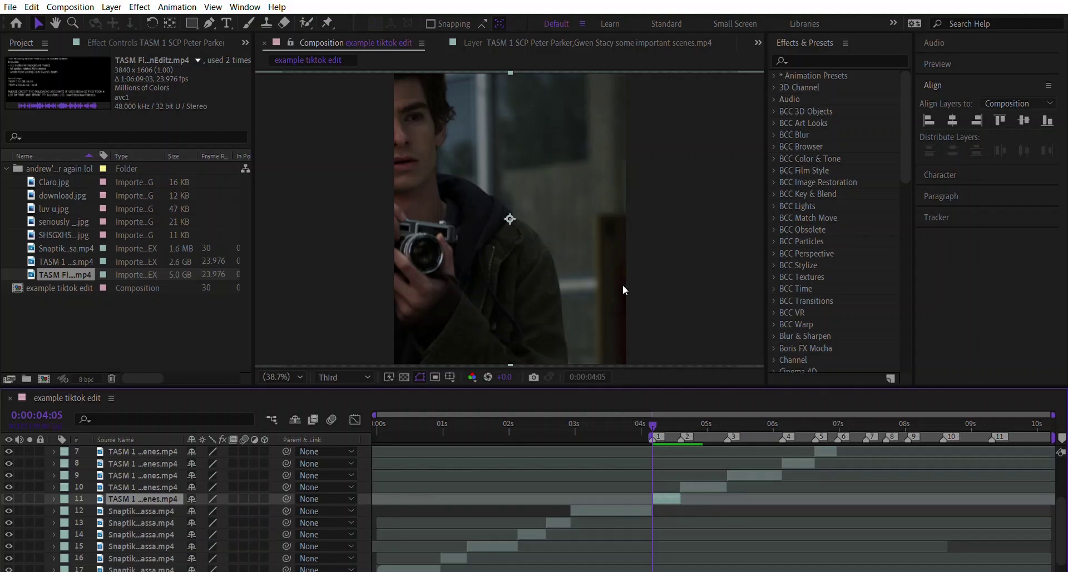
{"action": "key", "text": "ctrl+k"}
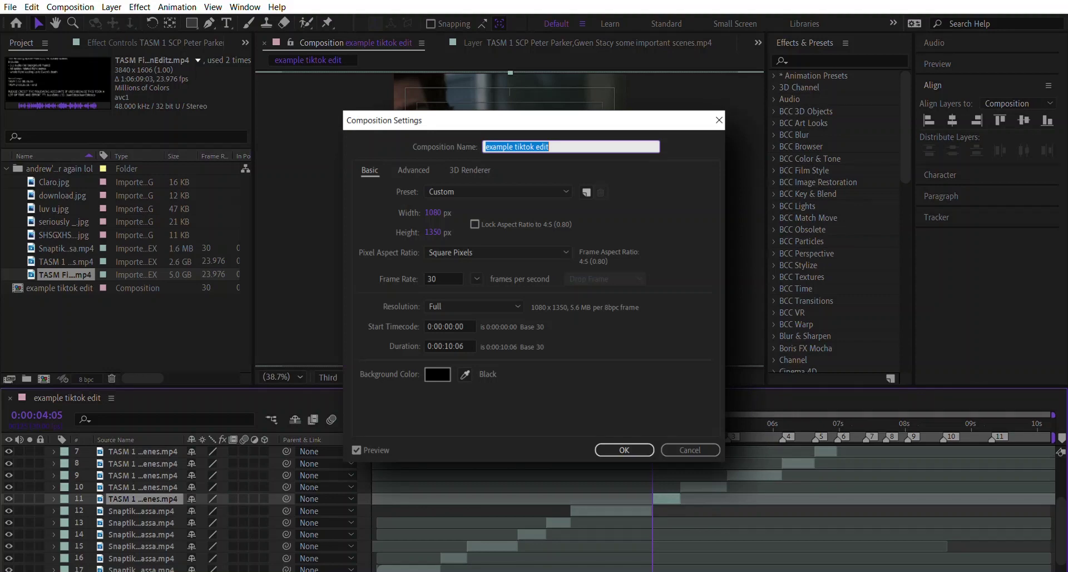
{"action": "key", "text": "Return"}
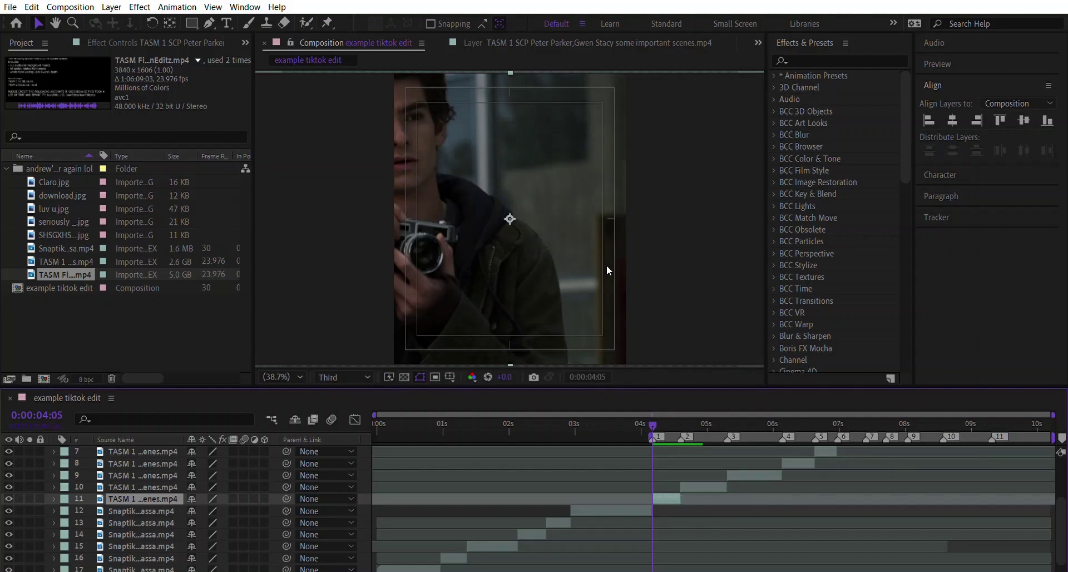
Step: Shift the first scene clip sideways to centre the man with the camera in the frame, and align it vertically to the composition
{"action": "key", "text": "comma"}
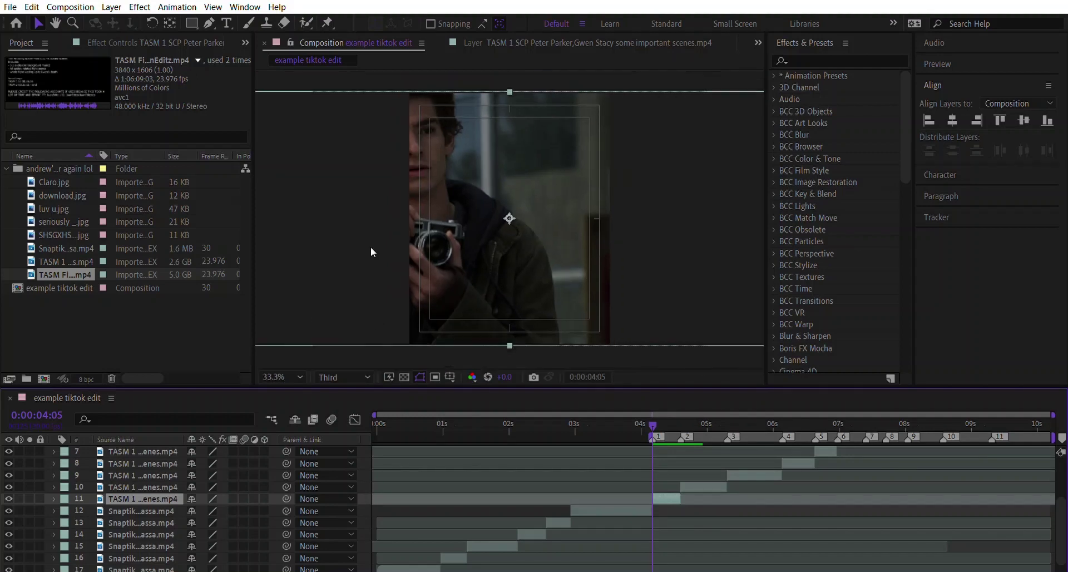
{"action": "left_click", "coordinate": [445, 335]}
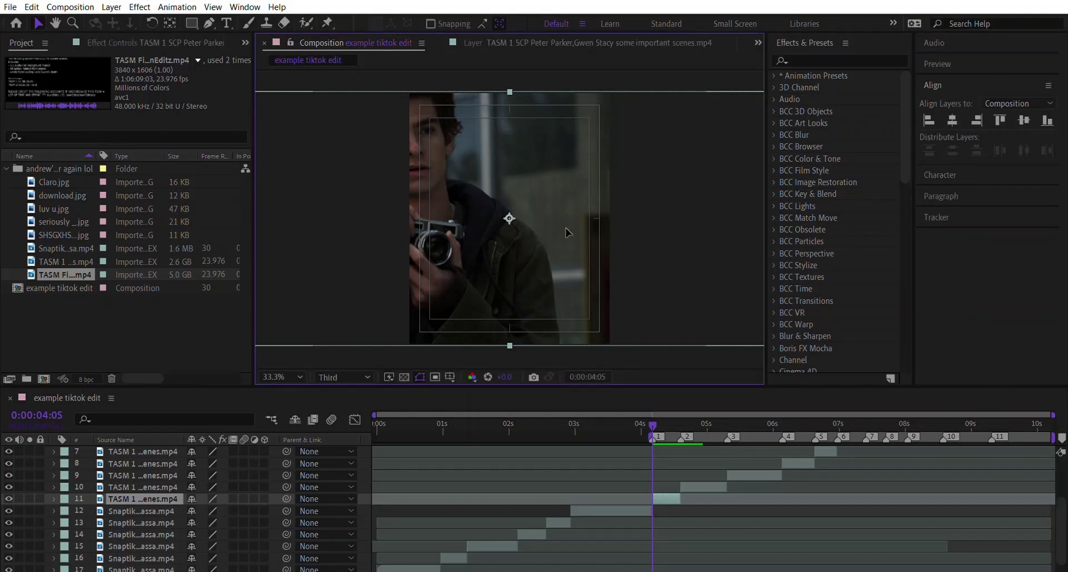
{"action": "left_click_drag", "start_coordinate": [566, 232], "coordinate": [651, 231]}
{"action": "left_click", "coordinate": [1022, 114]}
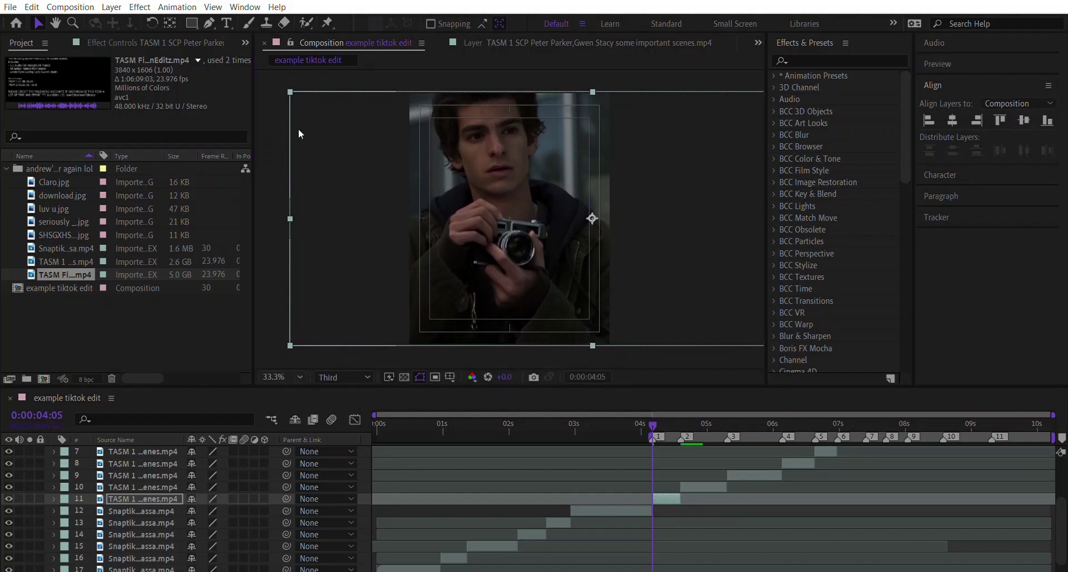
{"action": "scroll", "coordinate": [309, 126], "scroll_direction": "up", "scroll_amount": 1}
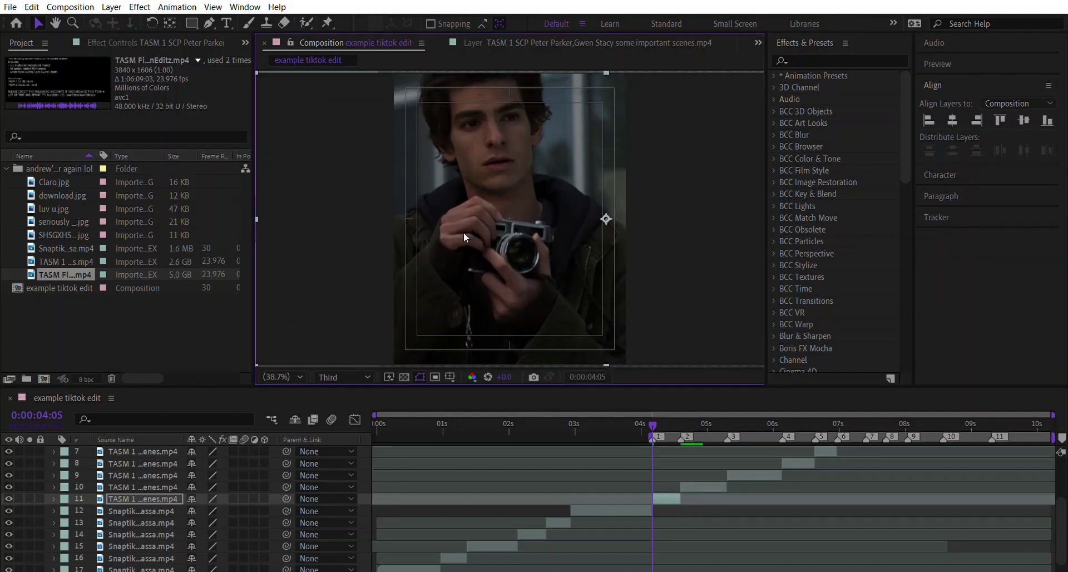
{"action": "left_click_drag", "start_coordinate": [572, 236], "coordinate": [576, 236]}
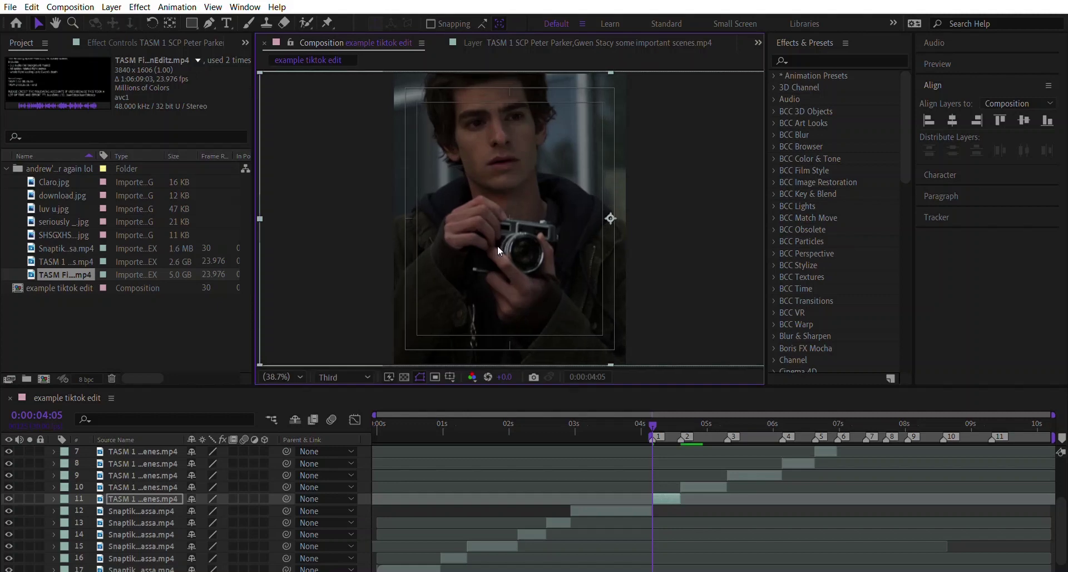
{"action": "left_click", "coordinate": [1025, 102]}
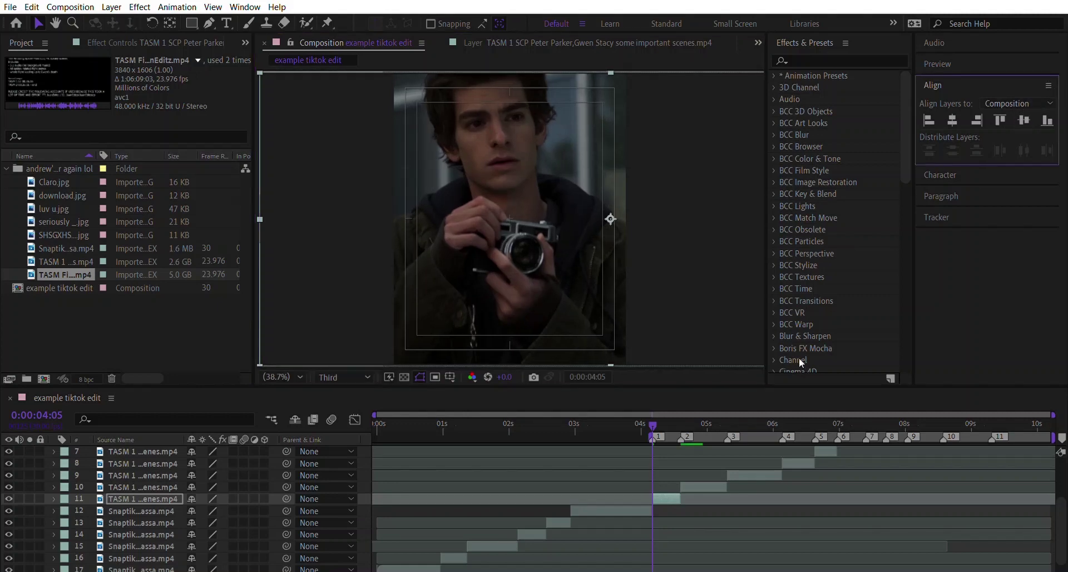
Step: Pre-compose the second, third and fourth TASM scene clips one by one, each from its own start point
{"action": "left_click", "coordinate": [669, 487]}
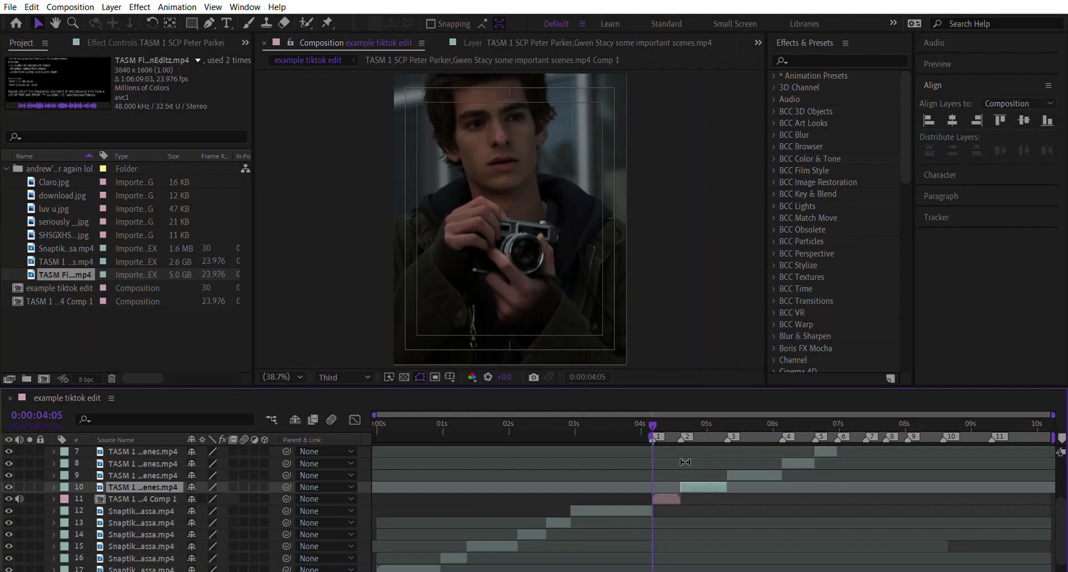
{"action": "key", "text": "i"}
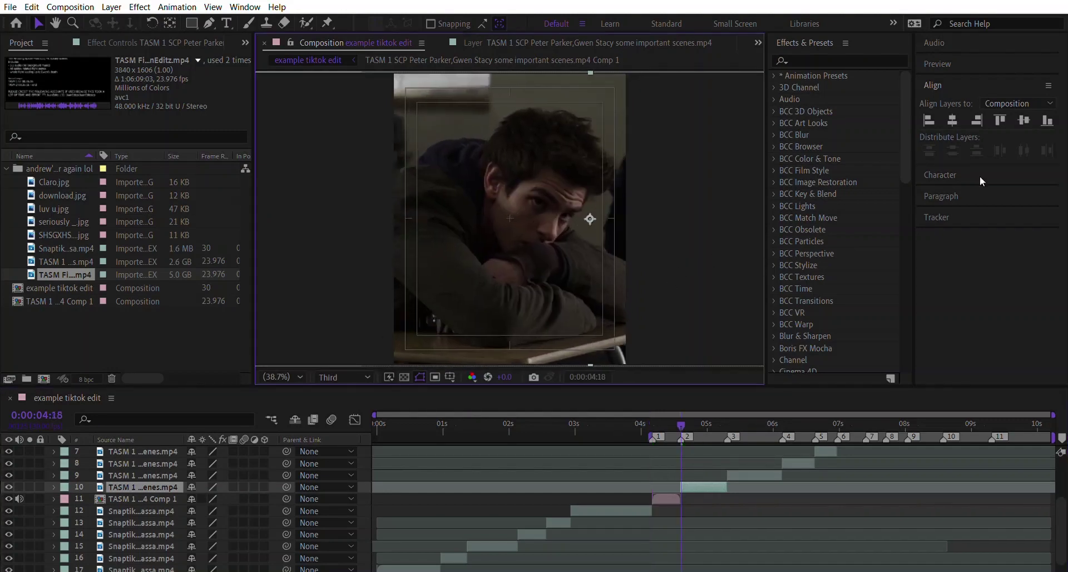
{"action": "key", "text": "ctrl+shift+c"}
{"action": "left_click", "coordinate": [753, 476]}
{"action": "key", "text": "i"}
{"action": "key", "text": "ctrl+shift+c"}
{"action": "left_click", "coordinate": [799, 462]}
{"action": "key", "text": "i"}
{"action": "key", "text": "ctrl+shift+c"}
Step: Pre-compose the fifth, sixth and seventh TASM scene clips separately, each from its own start point
{"action": "left_click", "coordinate": [826, 452]}
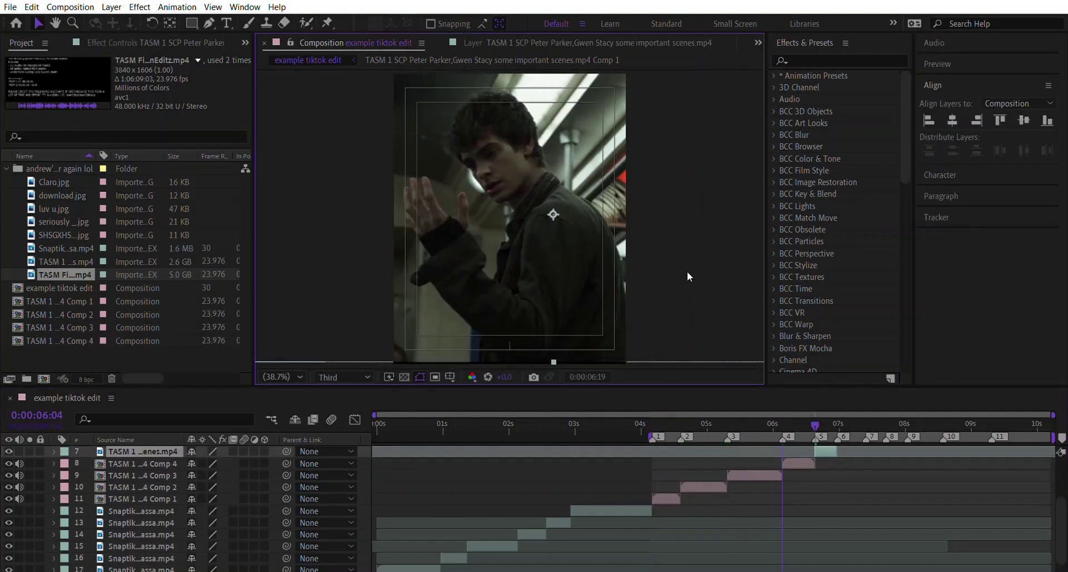
{"action": "key", "text": "ctrl+shift+c"}
{"action": "left_click", "coordinate": [839, 498]}
{"action": "key", "text": "i"}
{"action": "key", "text": "ctrl+shift+c"}
{"action": "left_click", "coordinate": [849, 499]}
{"action": "key", "text": "i"}
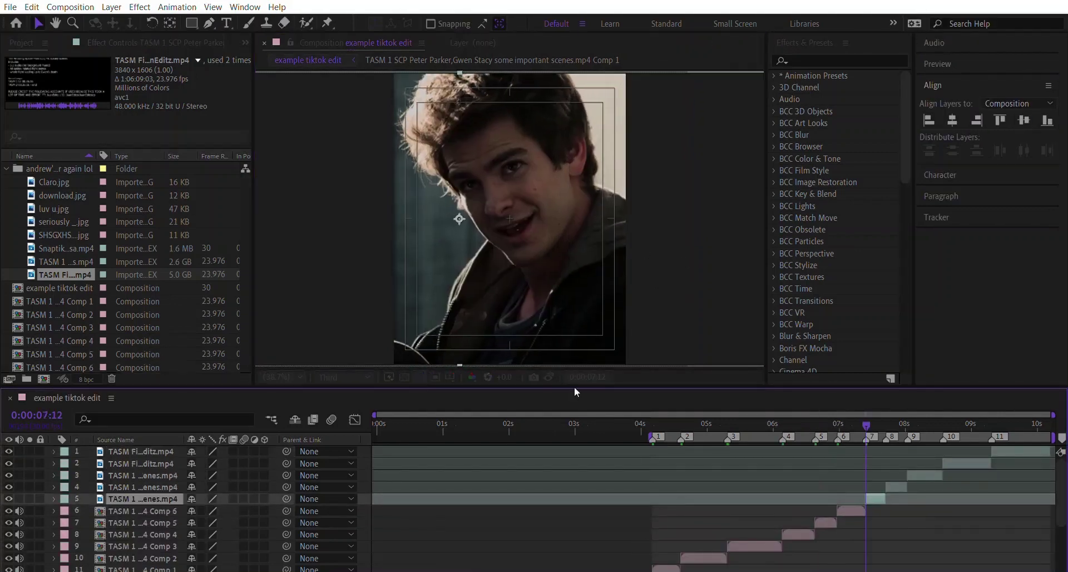
{"action": "key", "text": "ctrl+shift+c"}
Step: Pre-compose the eighth and ninth TASM scene clips separately, each from its own start point
{"action": "left_click", "coordinate": [895, 486]}
{"action": "key", "text": "i"}
{"action": "key", "text": "ctrl+shift+c"}
{"action": "left_click", "coordinate": [923, 475]}
{"action": "key", "text": "i"}
{"action": "key", "text": "ctrl+shift+c"}
Step: Pre-compose the two TASM Fi… clips at markers 10 and 11 separately
{"action": "left_click", "coordinate": [967, 463]}
{"action": "key", "text": "i"}
{"action": "key", "text": "ctrl+shift+c"}
{"action": "left_click", "coordinate": [1017, 451]}
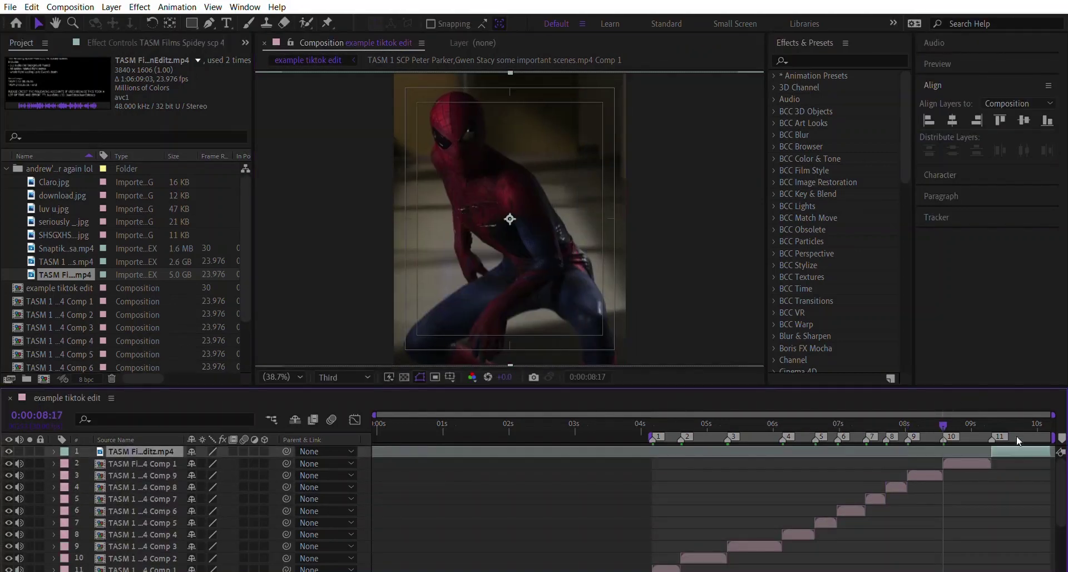
{"action": "key", "text": "i"}
{"action": "key", "text": "ctrl+shift+c"}
{"action": "key", "text": "Return"}
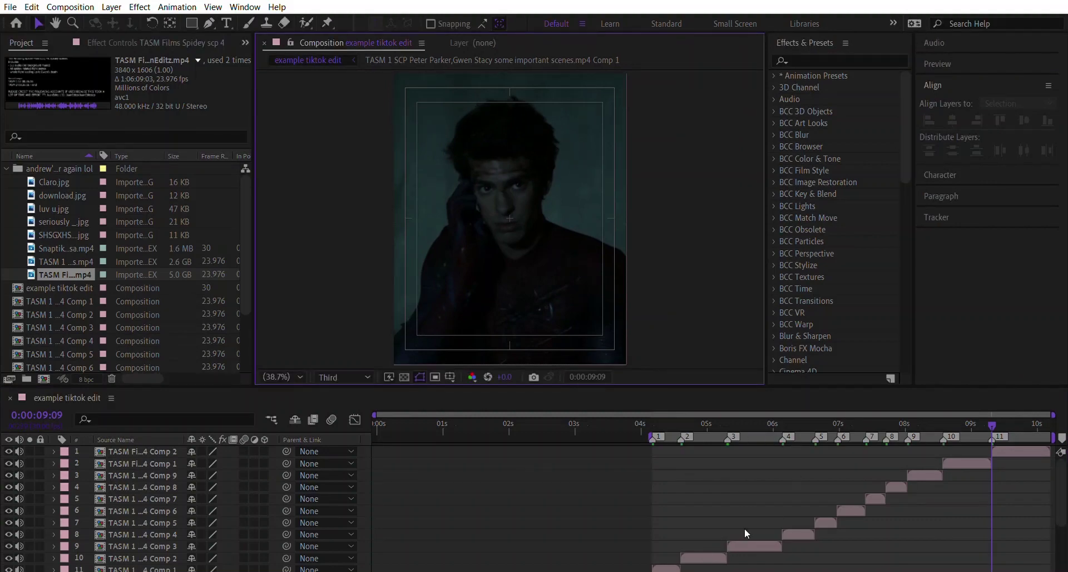
Step: Search the effects for "twixtor" and apply the new smo…twixtor (50) preset at the start of the first scene pre-comp
{"action": "scroll", "coordinate": [723, 528], "scroll_direction": "down", "scroll_amount": 2}
{"action": "left_click", "coordinate": [674, 524]}
{"action": "key", "text": "i"}
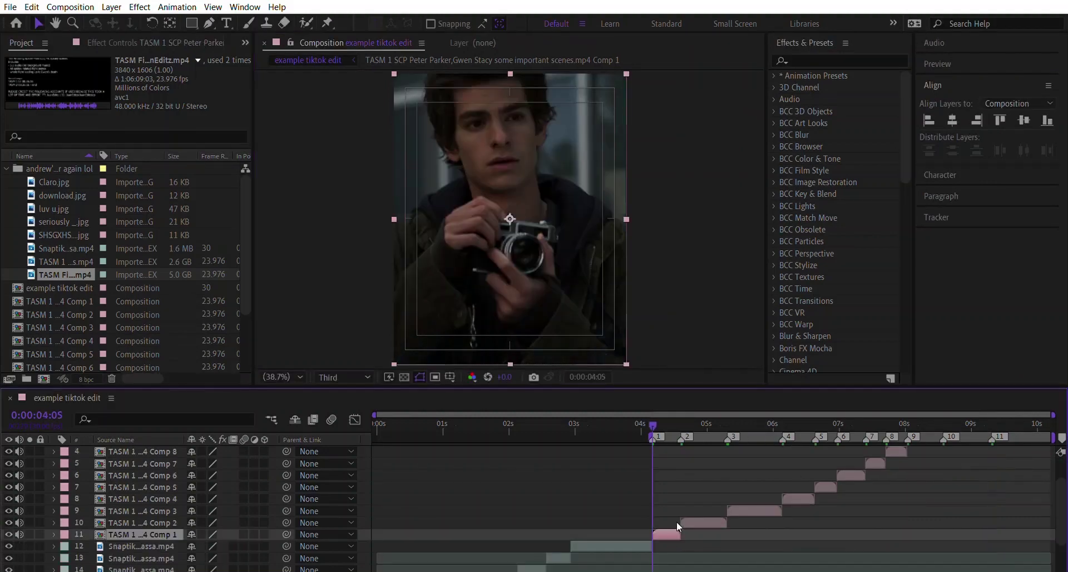
{"action": "left_click", "coordinate": [337, 272]}
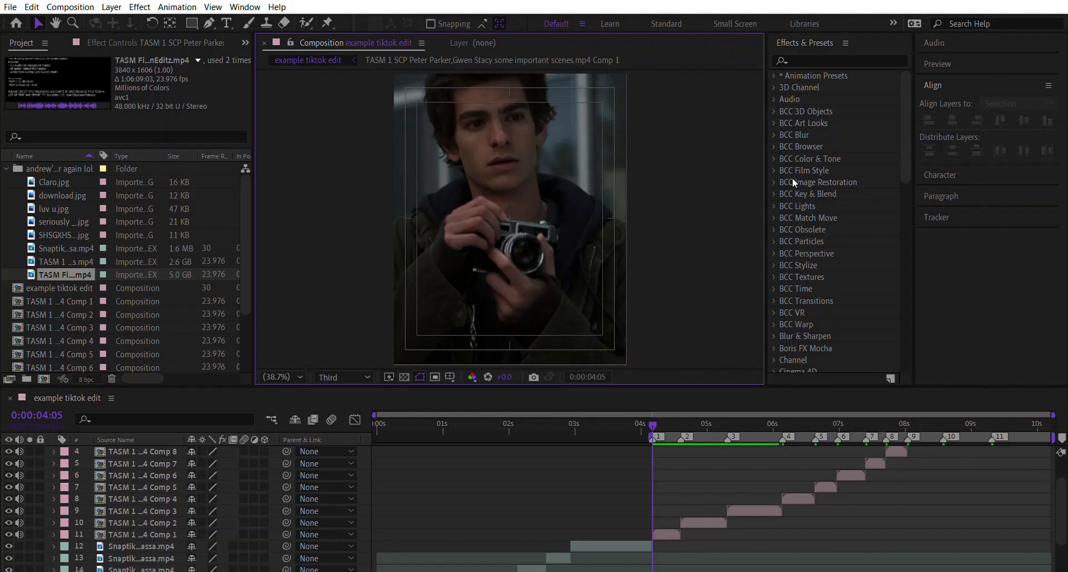
{"action": "left_click", "coordinate": [805, 55]}
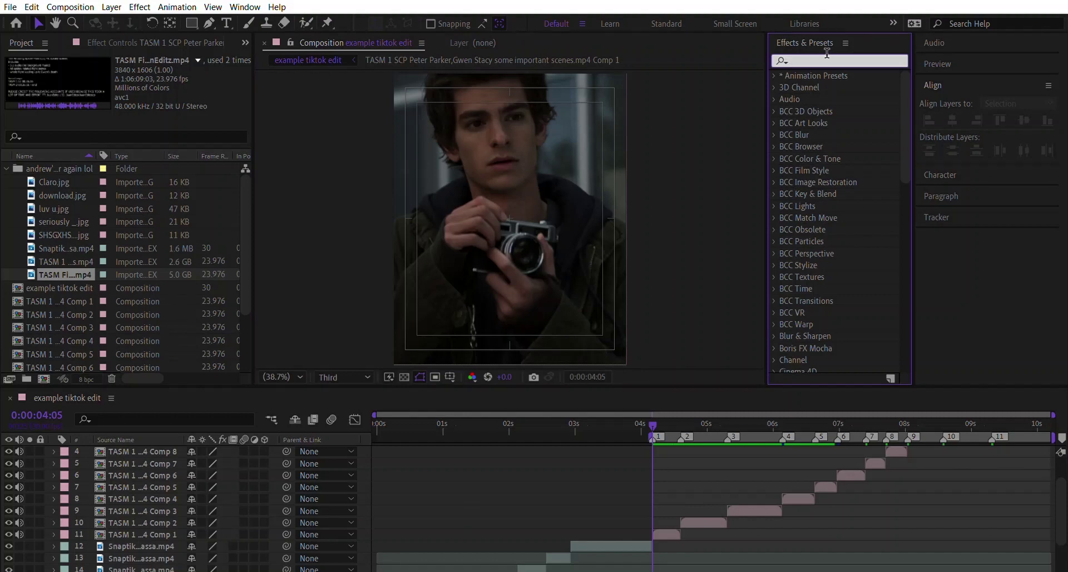
{"action": "type", "text": "twixtor"}
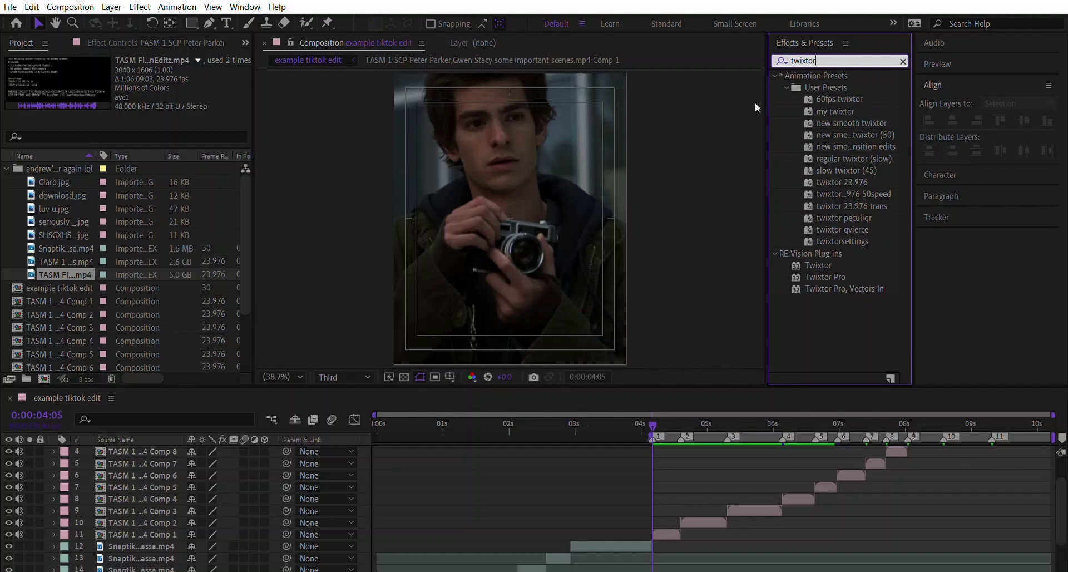
{"action": "left_click", "coordinate": [782, 87]}
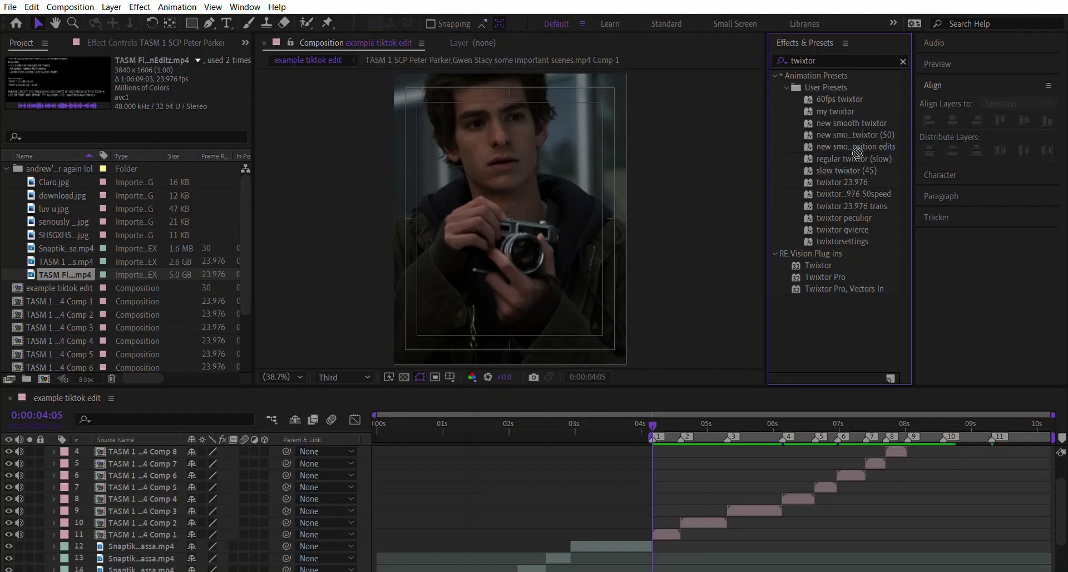
{"action": "left_click_drag", "start_coordinate": [850, 135], "coordinate": [663, 524]}
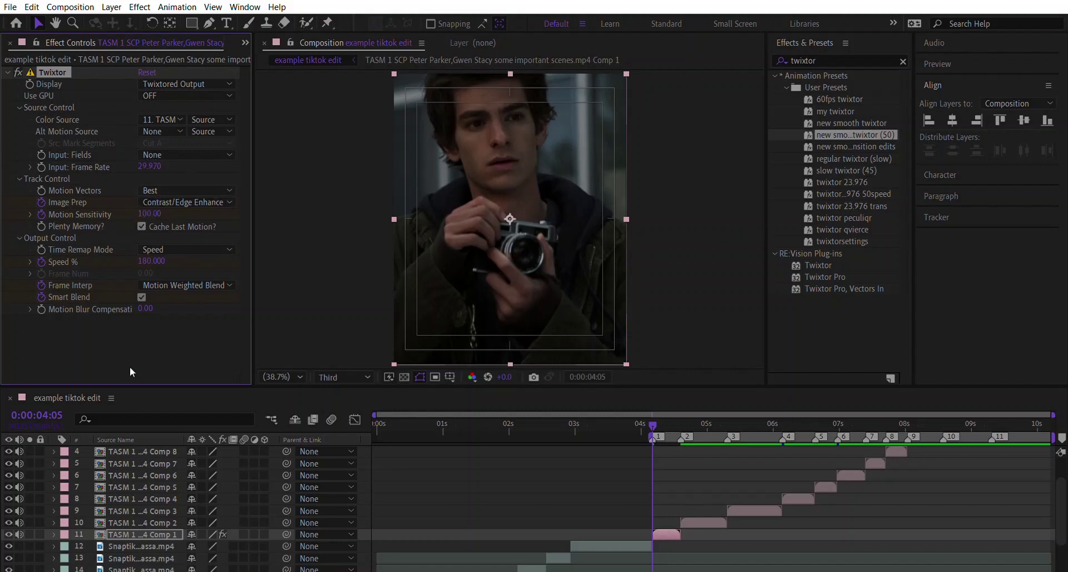
Step: Set the input frame rate of the first scene pre-comp's Twixtor effect to 23.976
{"action": "left_click", "coordinate": [138, 328]}
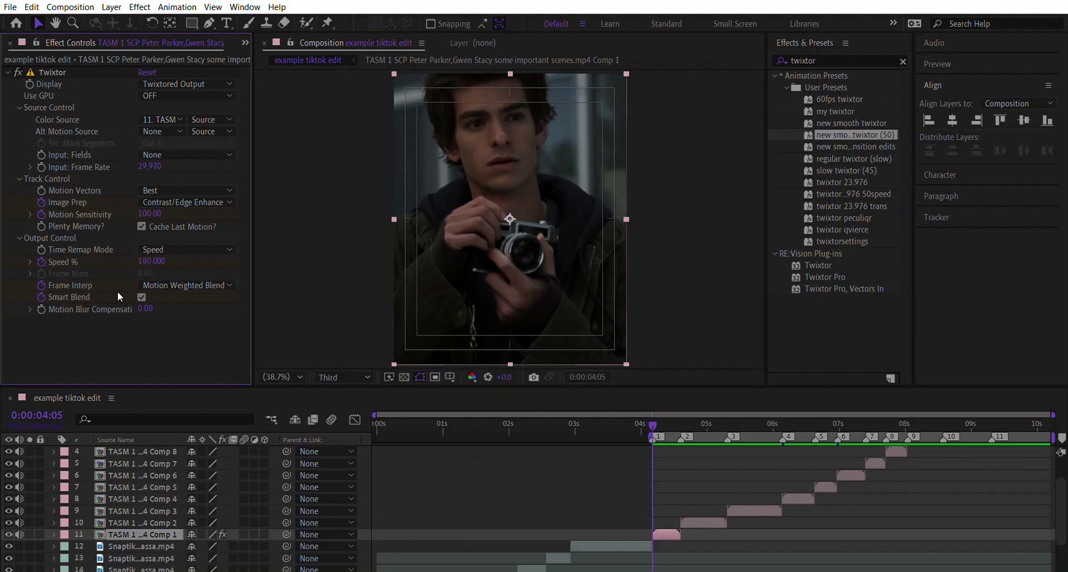
{"action": "left_click", "coordinate": [160, 163]}
{"action": "type", "text": "23.976"}
{"action": "key", "text": "Return"}
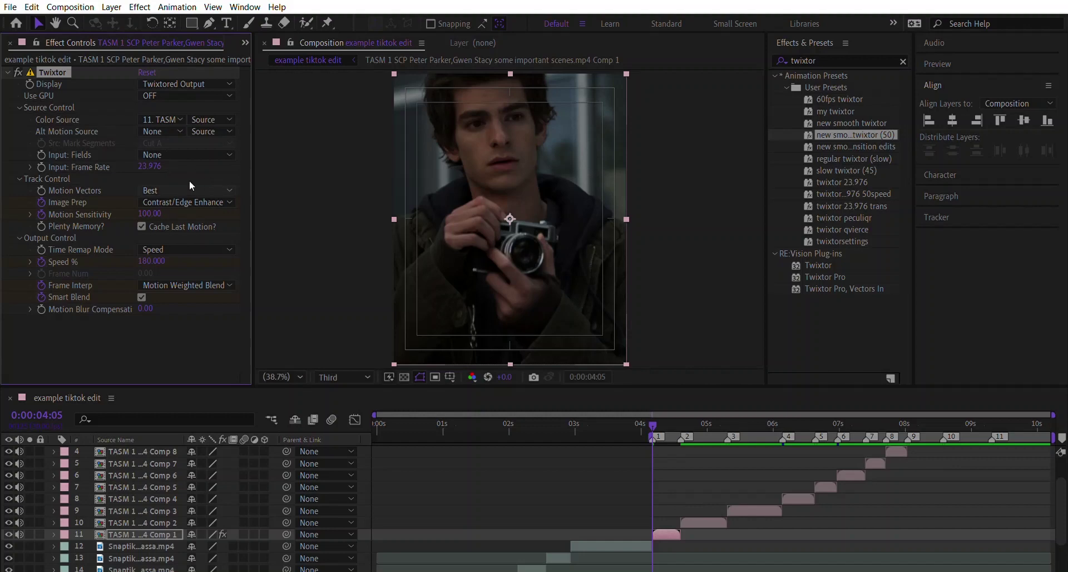
{"action": "left_click", "coordinate": [158, 326]}
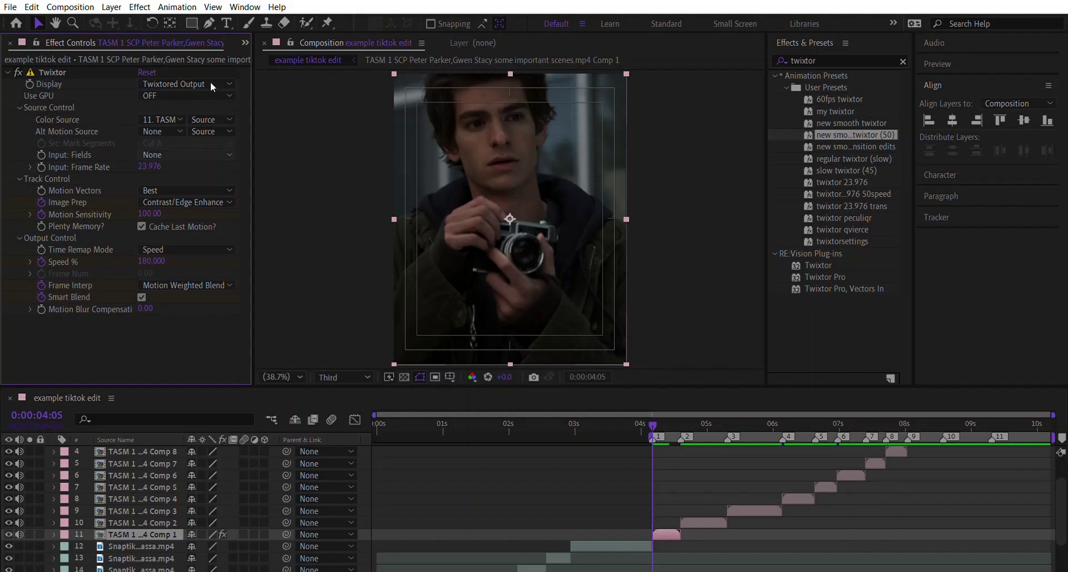
Step: Check the frame rate of the TASM 1 source footage in the project, and return to the Twixtor settings
{"action": "left_click", "coordinate": [249, 52]}
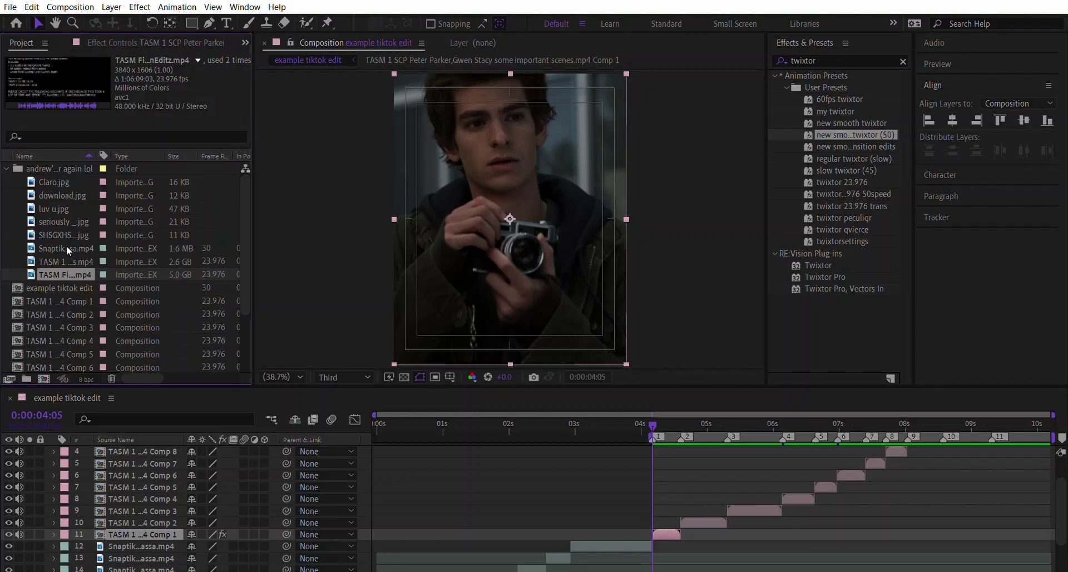
{"action": "left_click", "coordinate": [64, 261]}
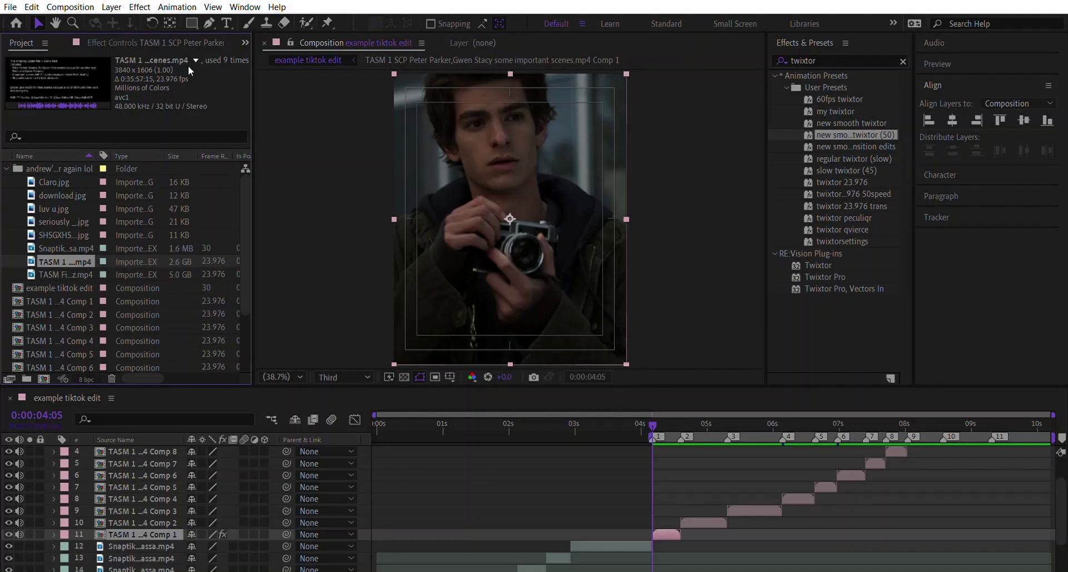
{"action": "left_click", "coordinate": [172, 38]}
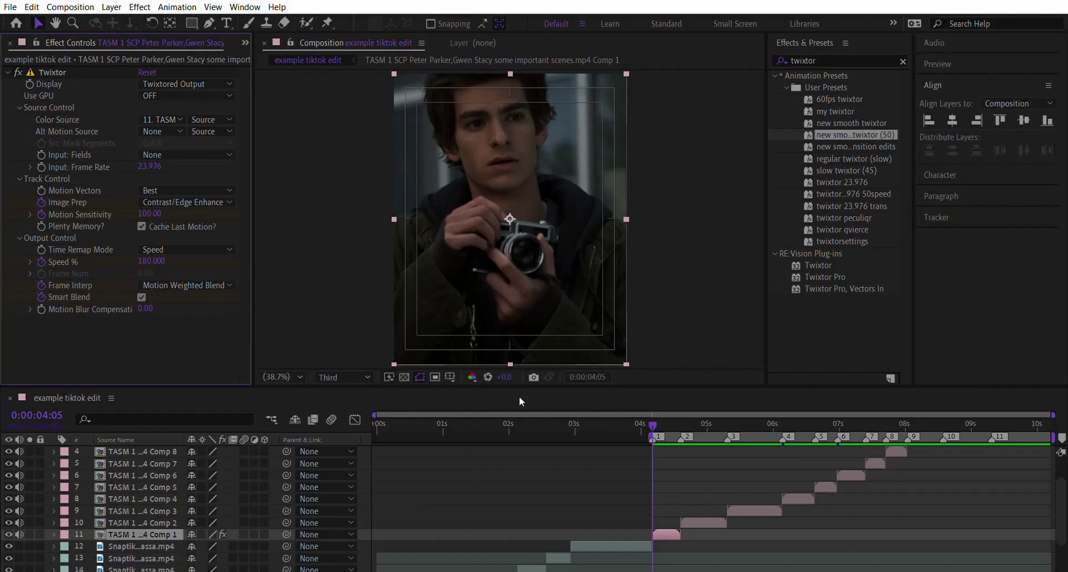
Step: Reveal the first scene pre-comp's Twixtor keyframes and examine the Speed % keyframes over its first frames up close
{"action": "key", "text": "u"}
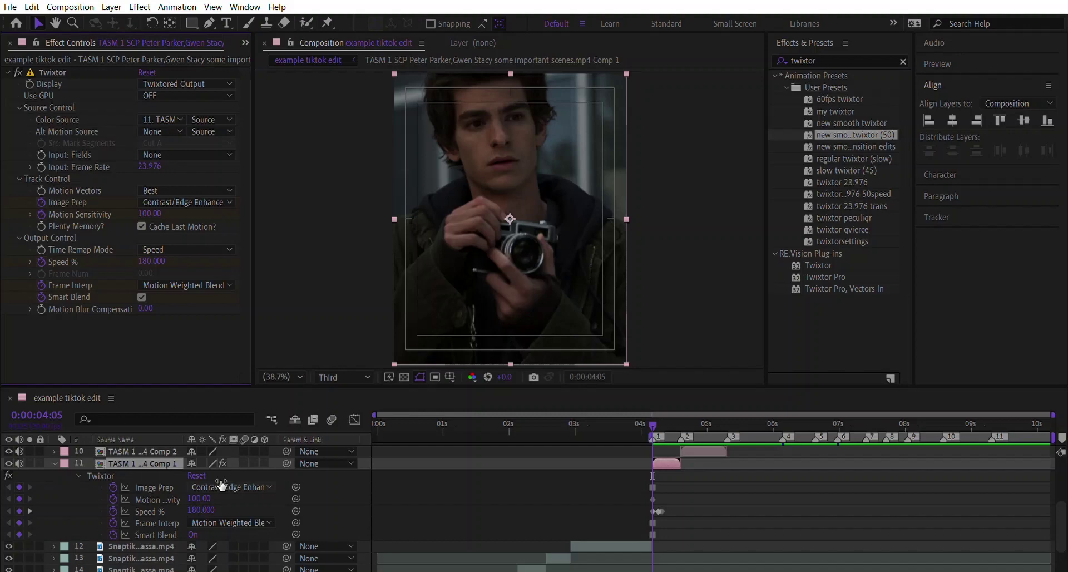
{"action": "key", "text": "Page_Down"}
{"action": "key", "text": "Page_Down"}
{"action": "key", "text": "Page_Down"}
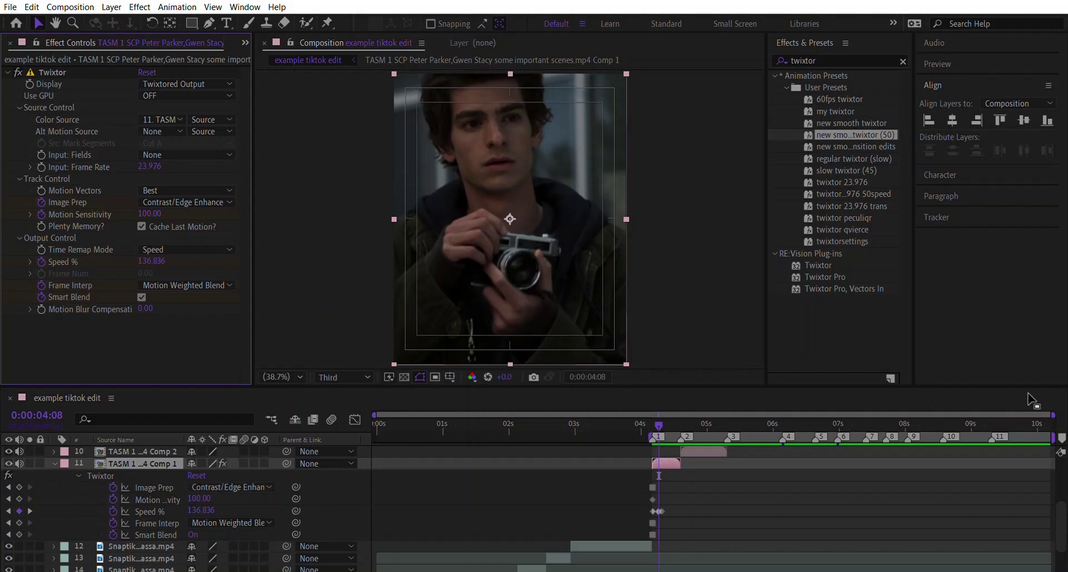
{"action": "left_click", "coordinate": [212, 509]}
{"action": "key", "text": "Return"}
{"action": "key", "text": "semicolon"}
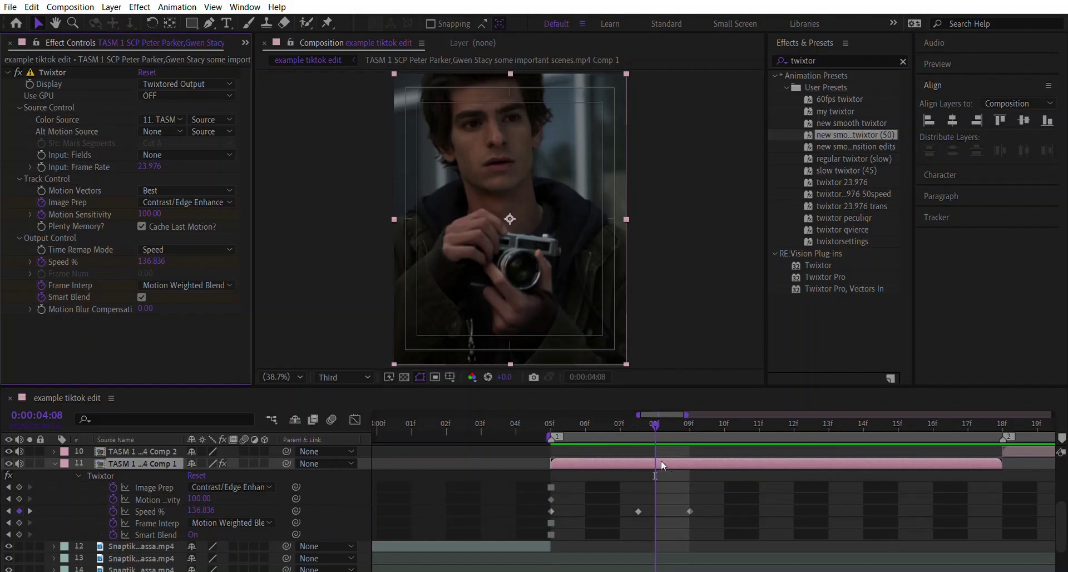
{"action": "left_click", "coordinate": [657, 415]}
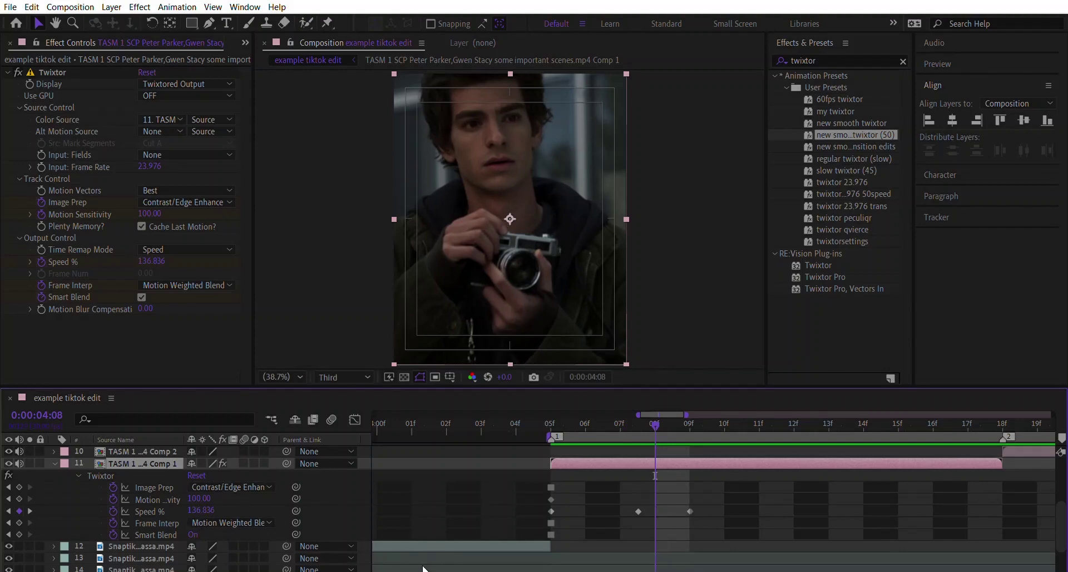
Step: Inspect the Speed % value at the last Twixtor keyframe, at 0:00:04:09, and return to the start of the first scene pre-comp
{"action": "key", "text": "minus"}
{"action": "key", "text": "minus"}
{"action": "key", "text": "minus"}
{"action": "key", "text": "minus"}
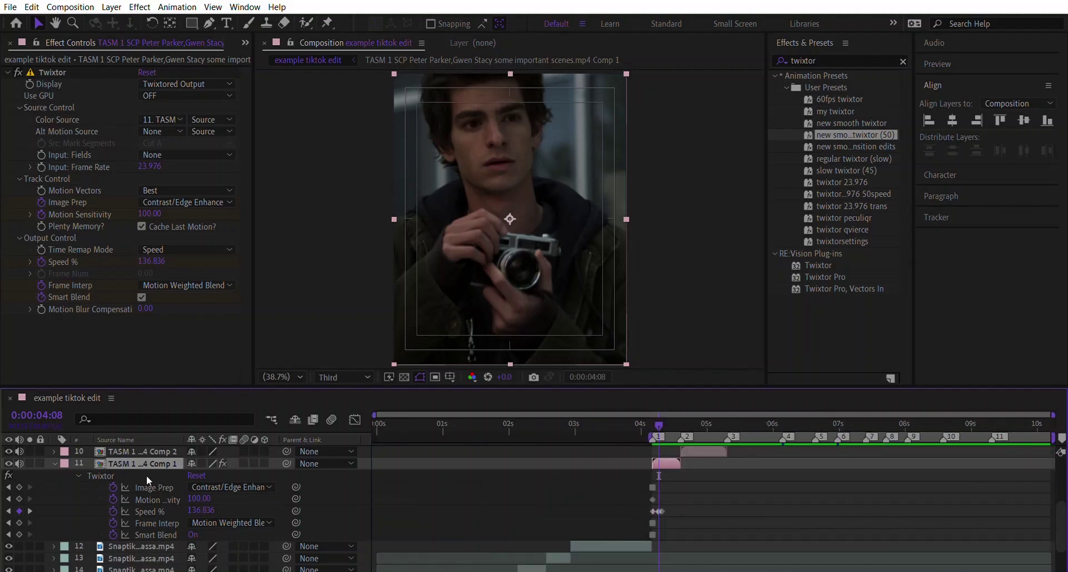
{"action": "key", "text": "Page_Down"}
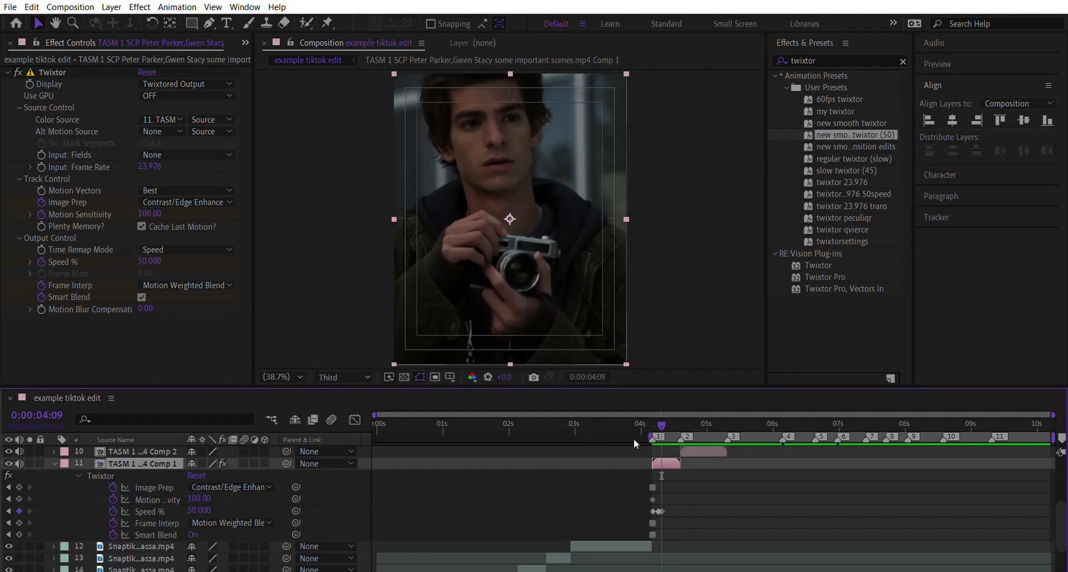
{"action": "key", "text": "j"}
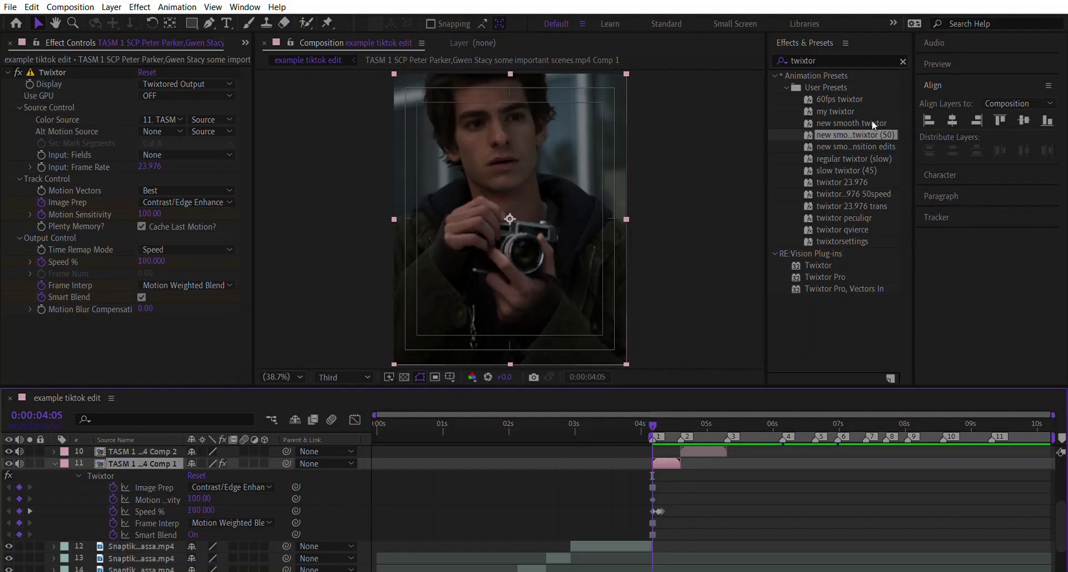
Step: Limit the work area to the first scene pre-comp and play back its Twixtor slowdown
{"action": "left_click", "coordinate": [308, 200]}
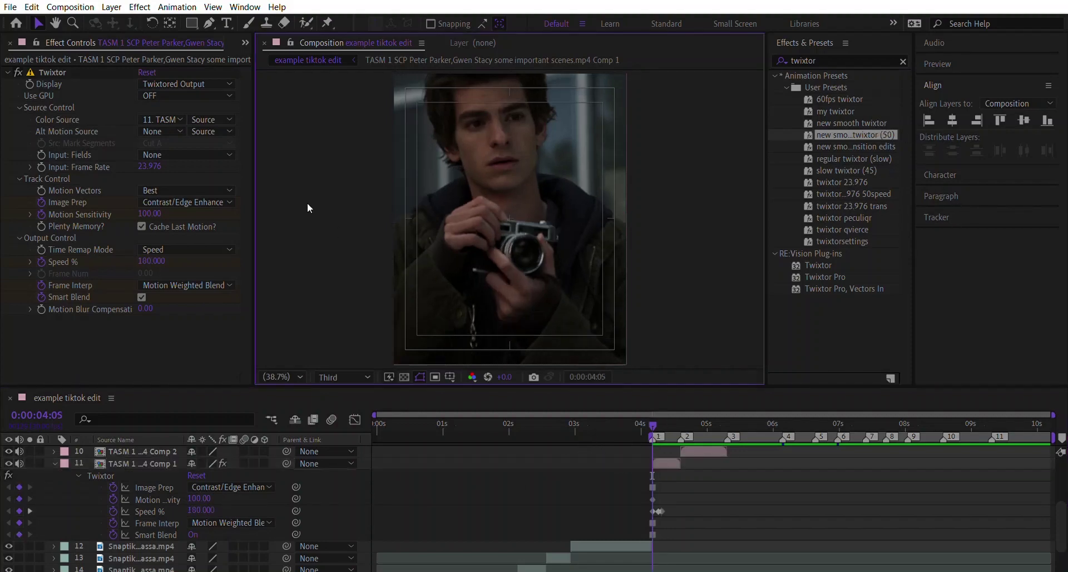
{"action": "left_click", "coordinate": [658, 416]}
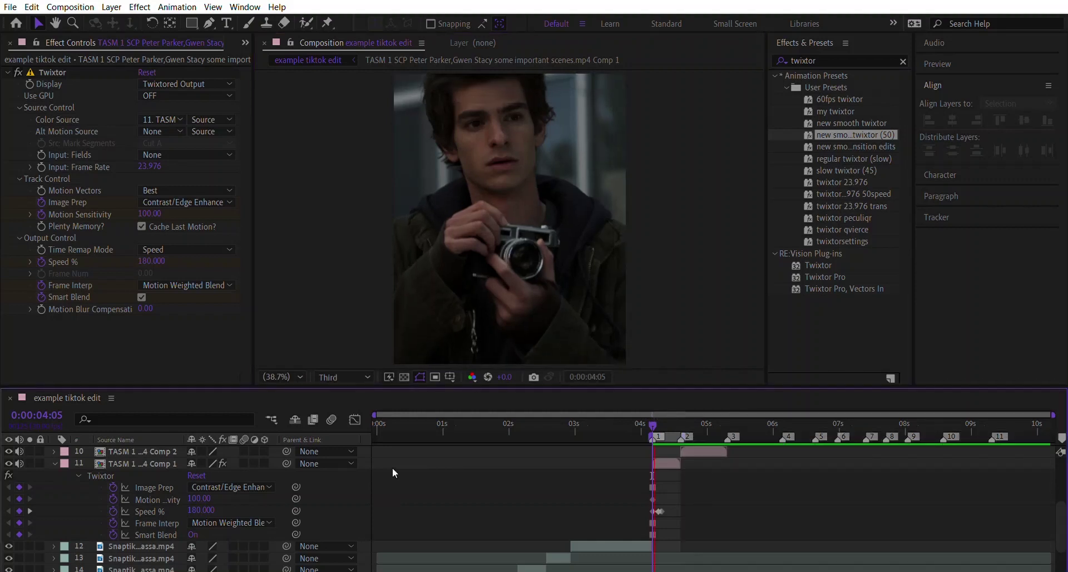
{"action": "key", "text": "space"}
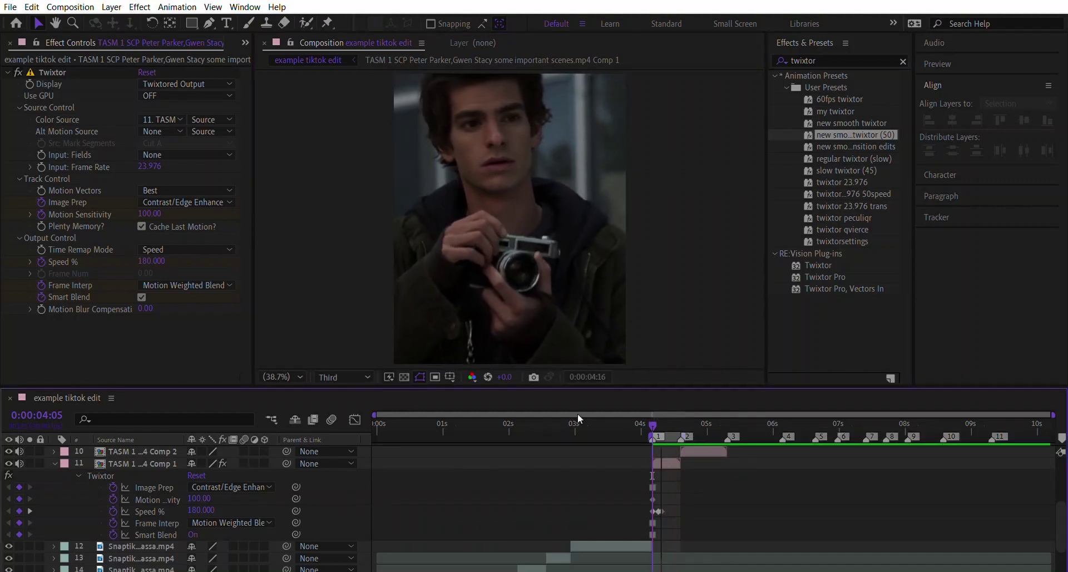
{"action": "key", "text": "space"}
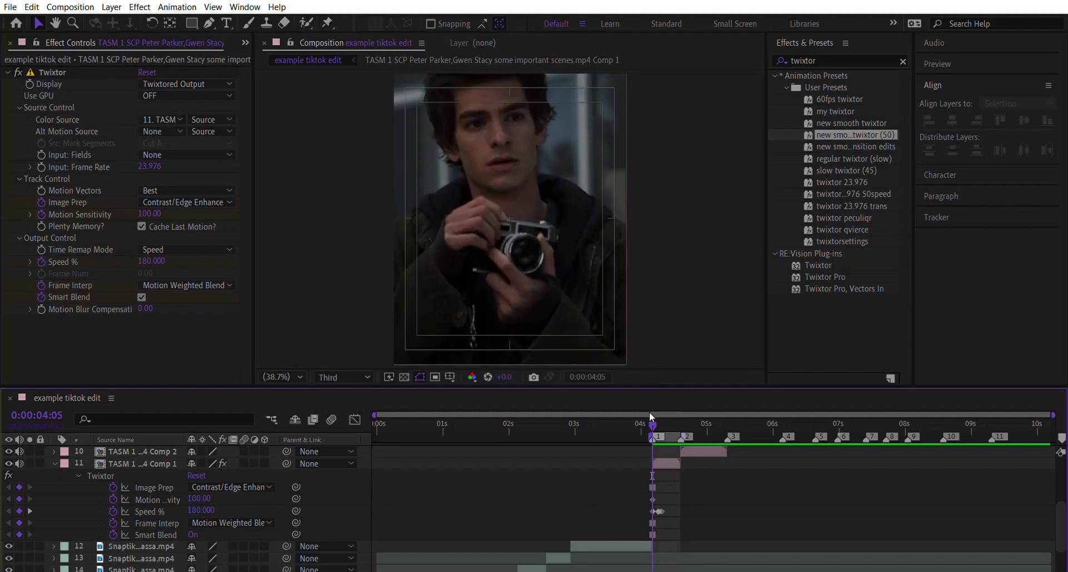
Step: Extend the end of the work area to the end of the composition
{"action": "scroll", "coordinate": [31, 529], "scroll_direction": "down", "scroll_amount": 3}
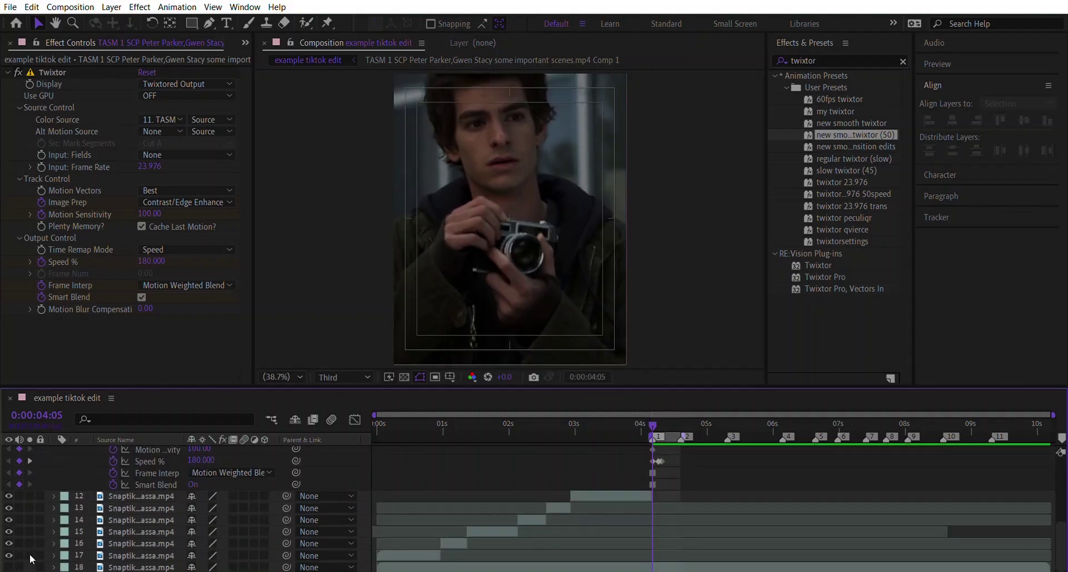
{"action": "scroll", "coordinate": [756, 459], "scroll_direction": "up", "scroll_amount": 10}
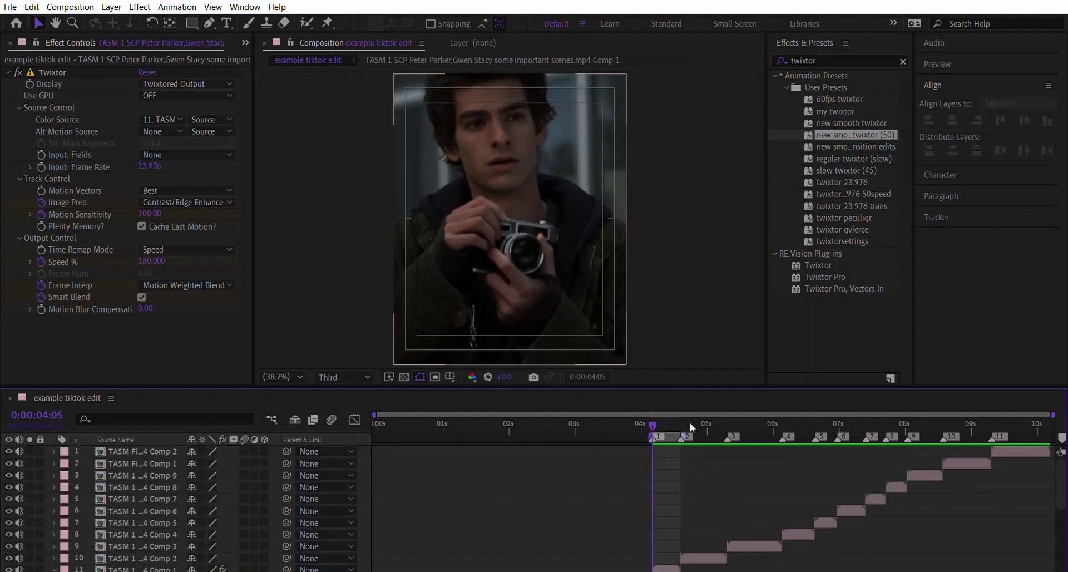
{"action": "left_click_drag", "start_coordinate": [688, 422], "coordinate": [1061, 438]}
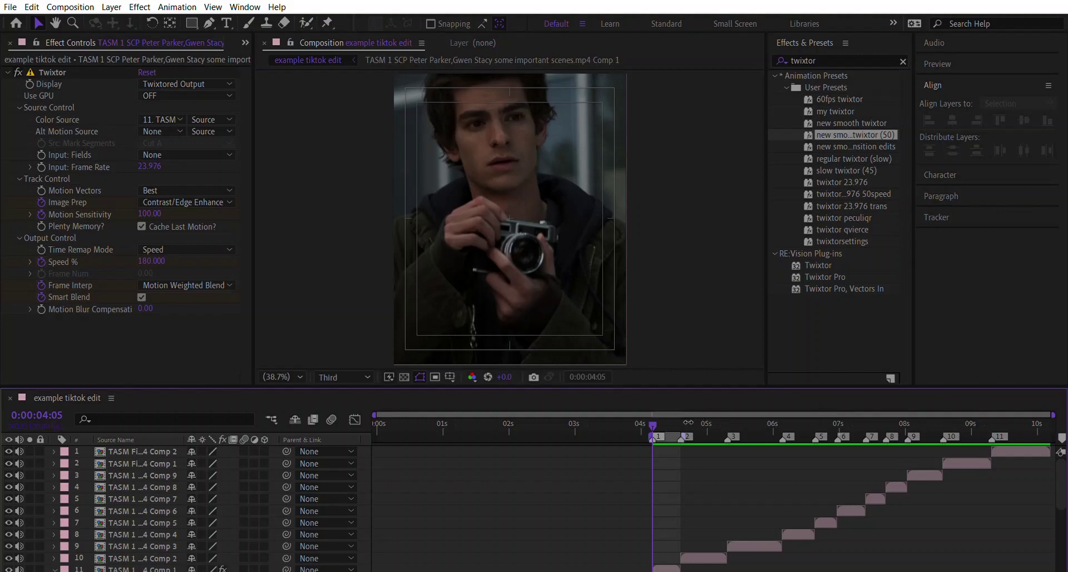
{"action": "left_click_drag", "start_coordinate": [686, 419], "coordinate": [1052, 419]}
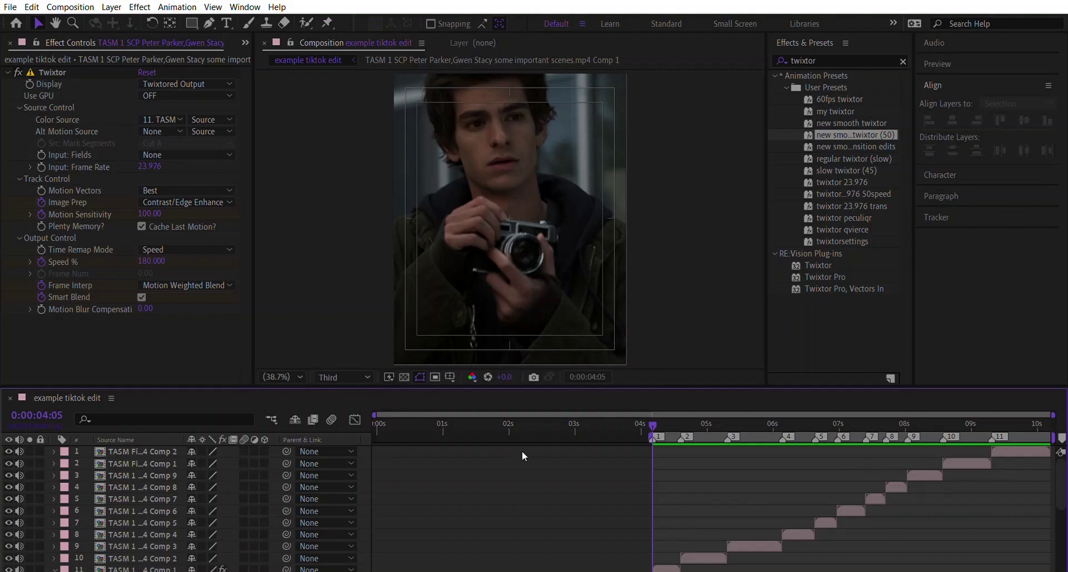
Step: Select the first scene pre-comp and collapse its Twixtor keyframe properties
{"action": "scroll", "coordinate": [640, 504], "scroll_direction": "down", "scroll_amount": 3}
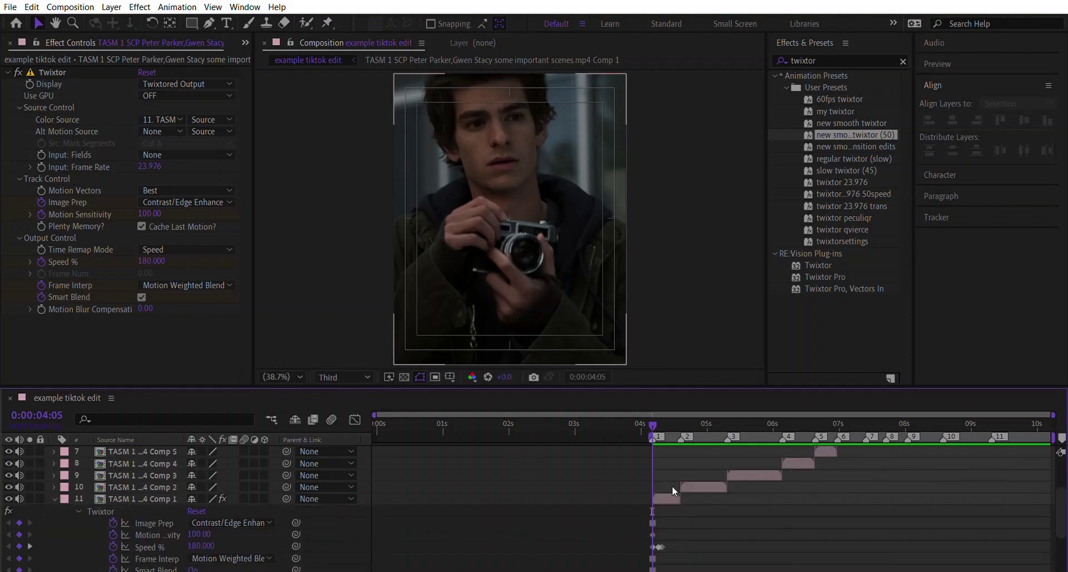
{"action": "left_click", "coordinate": [672, 486]}
{"action": "key", "text": "u"}
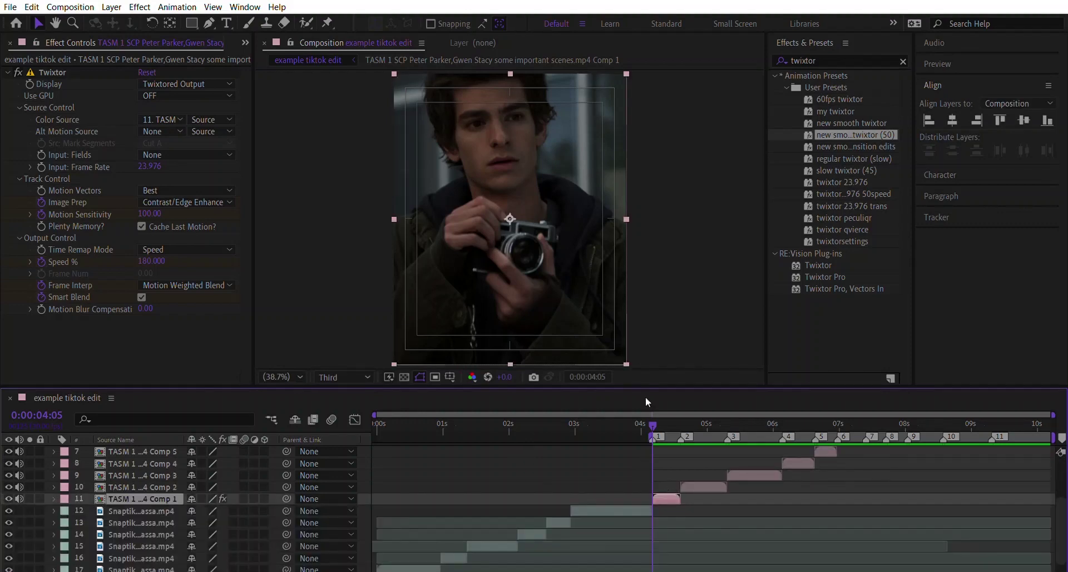
Step: Apply the "new smooth twixtor" preset at the start of the second scene pre-comp and set its input frame rate to 23.976
{"action": "left_click", "coordinate": [860, 115]}
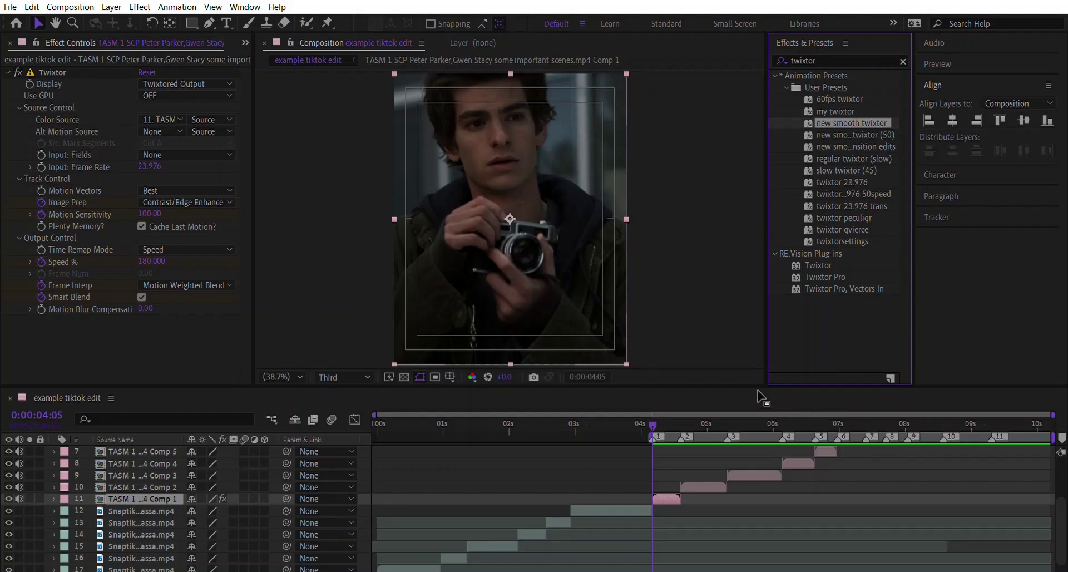
{"action": "left_click", "coordinate": [284, 167]}
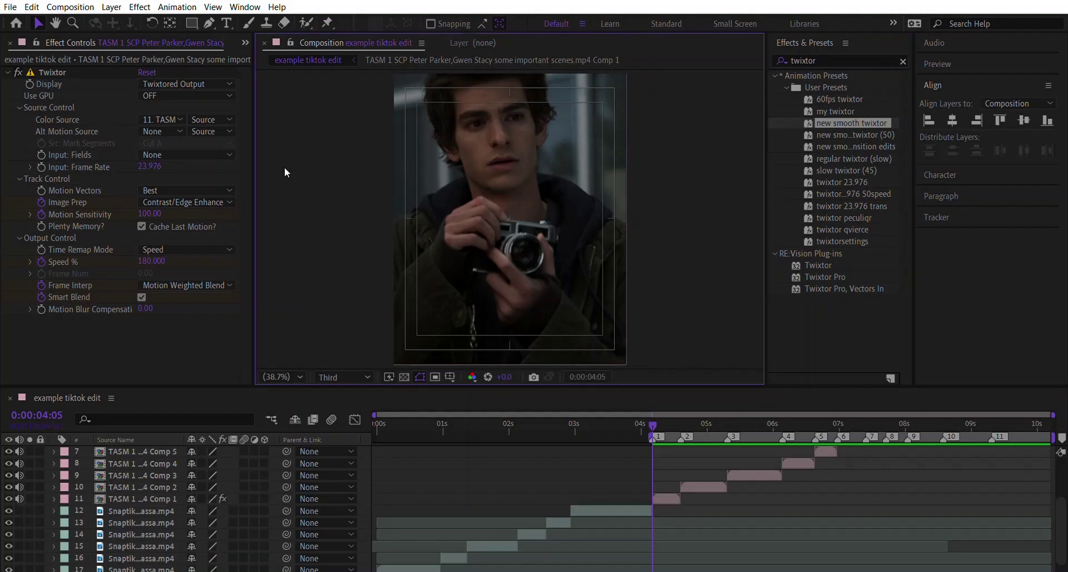
{"action": "left_click", "coordinate": [695, 487]}
{"action": "key", "text": "i"}
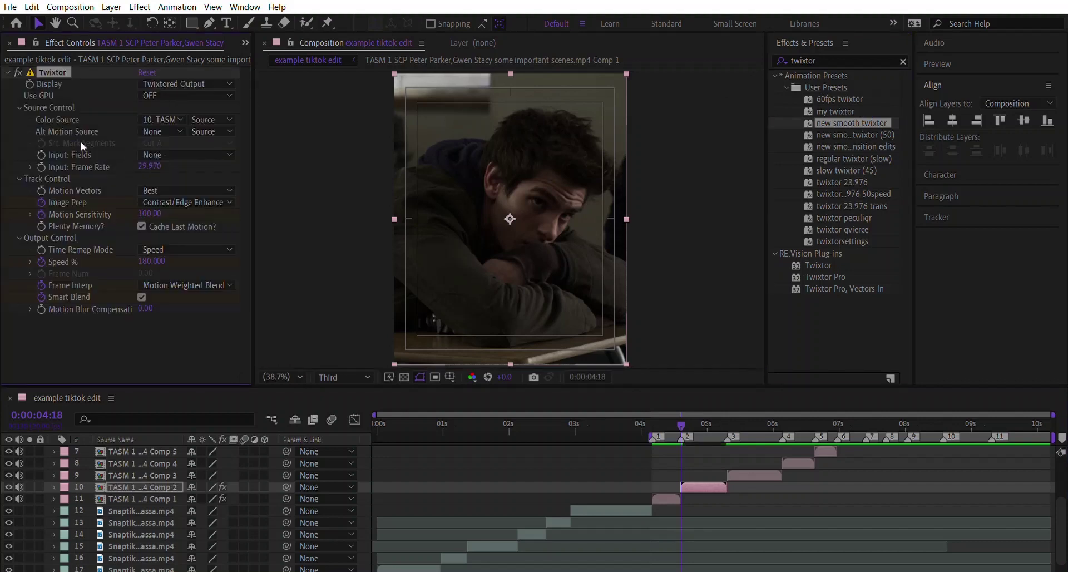
{"action": "left_click", "coordinate": [162, 149]}
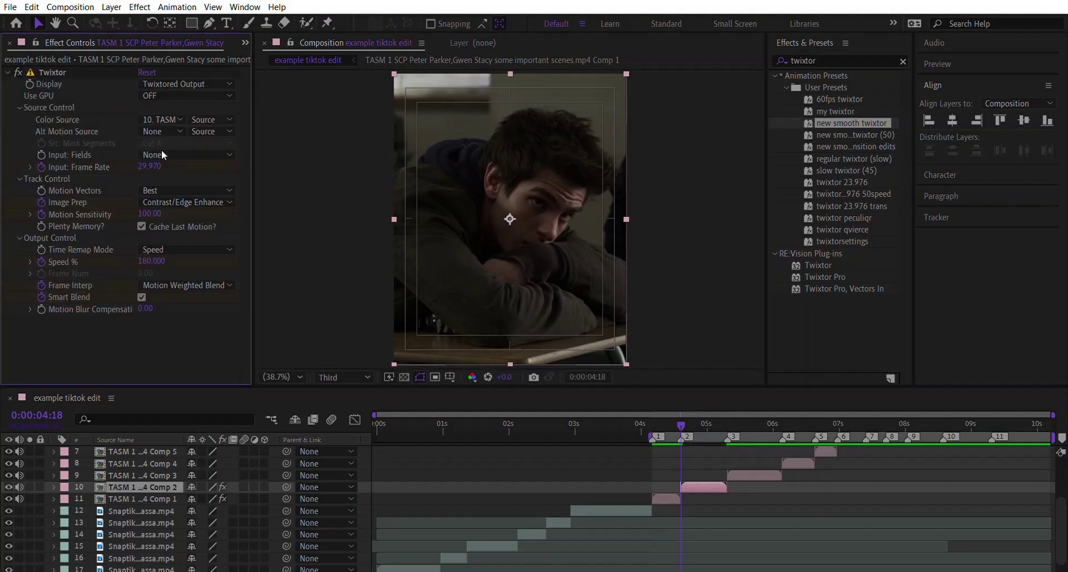
{"action": "type", "text": "23.976"}
{"action": "key", "text": "Return"}
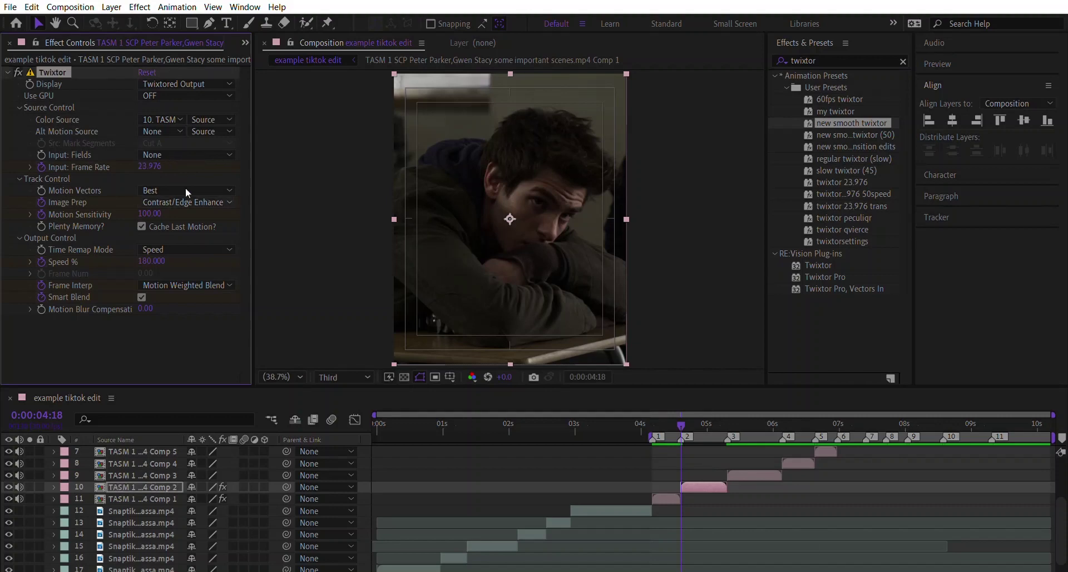
Step: Copy the keyframed Twixtor effect from the second scene pre-comp and paste it at the start of Comp 3, 4, 5 and 6
{"action": "key", "text": "u"}
{"action": "scroll", "coordinate": [715, 473], "scroll_direction": "down", "scroll_amount": 2}
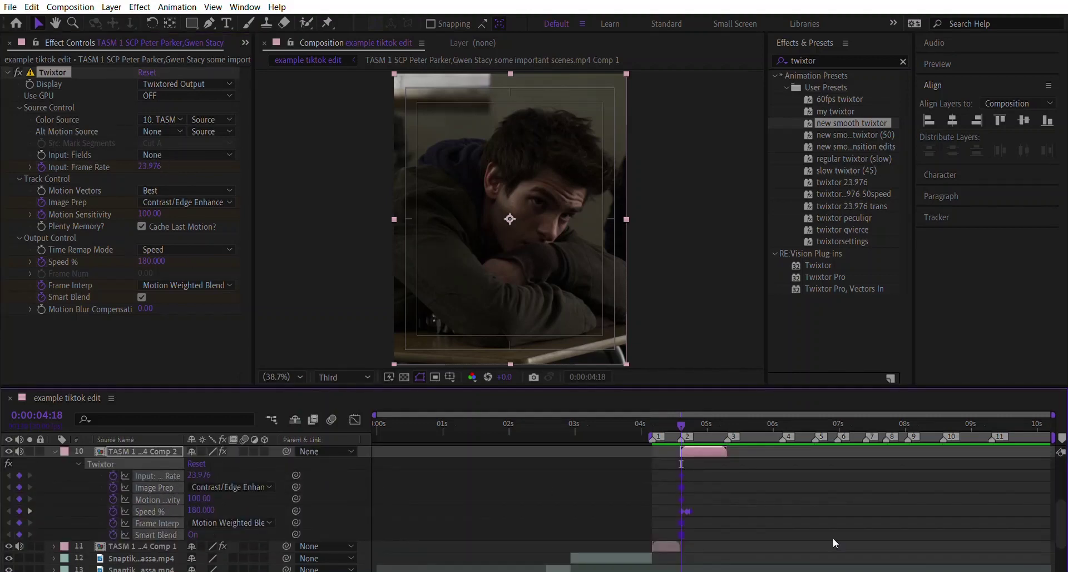
{"action": "key", "text": "u"}
{"action": "scroll", "coordinate": [779, 512], "scroll_direction": "up", "scroll_amount": 5}
{"action": "left_click", "coordinate": [763, 531]}
{"action": "key", "text": "i"}
{"action": "key", "text": "ctrl+v"}
{"action": "key", "text": "ctrl+Up"}
{"action": "key", "text": "i"}
{"action": "key", "text": "ctrl+v"}
{"action": "key", "text": "ctrl+Up"}
{"action": "key", "text": "i"}
{"action": "key", "text": "ctrl+v"}
{"action": "key", "text": "ctrl+Up"}
{"action": "key", "text": "i"}
{"action": "key", "text": "ctrl+v"}
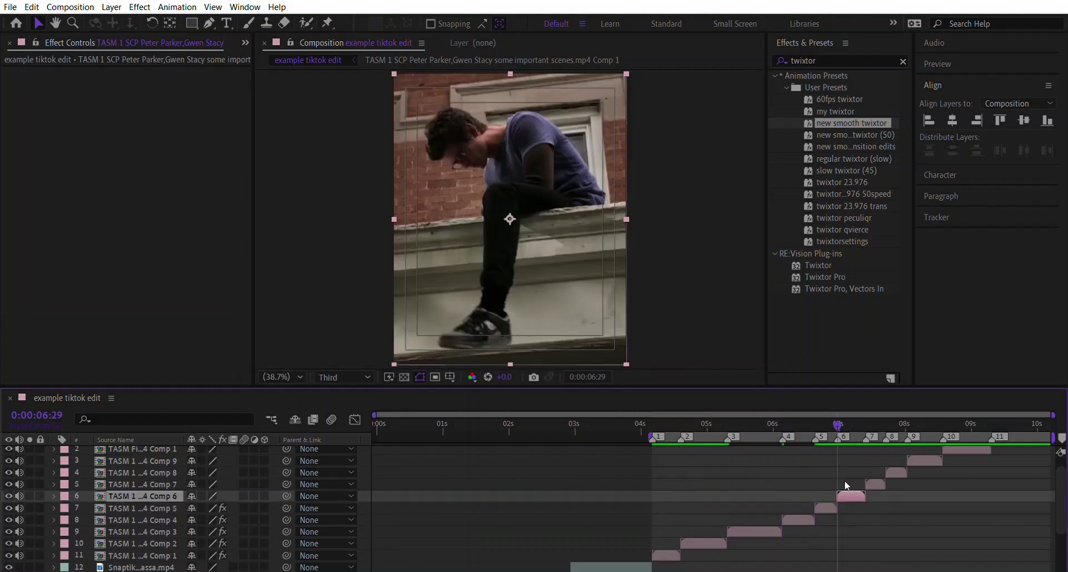
Step: Paste the copied Twixtor effect at the start of Comp 7, 8 and 9 and the last two scene pre-comps
{"action": "key", "text": "ctrl+Up"}
{"action": "key", "text": "i"}
{"action": "key", "text": "ctrl+v"}
{"action": "key", "text": "ctrl+Up"}
{"action": "key", "text": "i"}
{"action": "left_click", "coordinate": [917, 460]}
{"action": "key", "text": "i"}
{"action": "key", "text": "ctrl+v"}
{"action": "left_click", "coordinate": [954, 450]}
{"action": "key", "text": "i"}
{"action": "key", "text": "ctrl+v"}
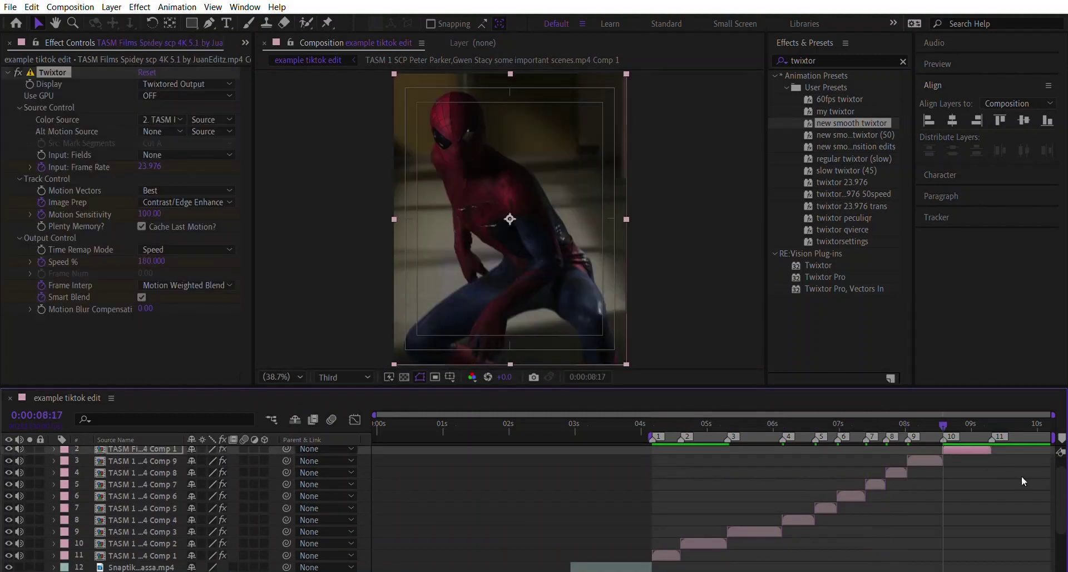
{"action": "left_click", "coordinate": [1016, 451]}
{"action": "key", "text": "i"}
{"action": "key", "text": "ctrl+v"}
Step: Play back the Twixtor slowdowns across all the scenes from the first scene pre-comp, then stop
{"action": "left_click", "coordinate": [667, 535]}
{"action": "left_click", "coordinate": [381, 301]}
{"action": "key", "text": "space"}
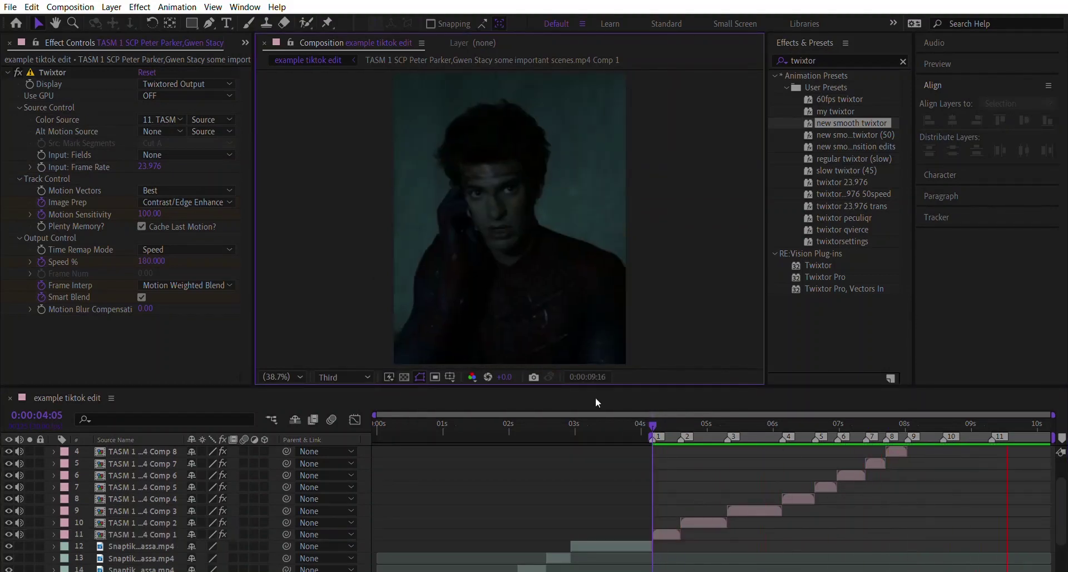
{"action": "key", "text": "space"}
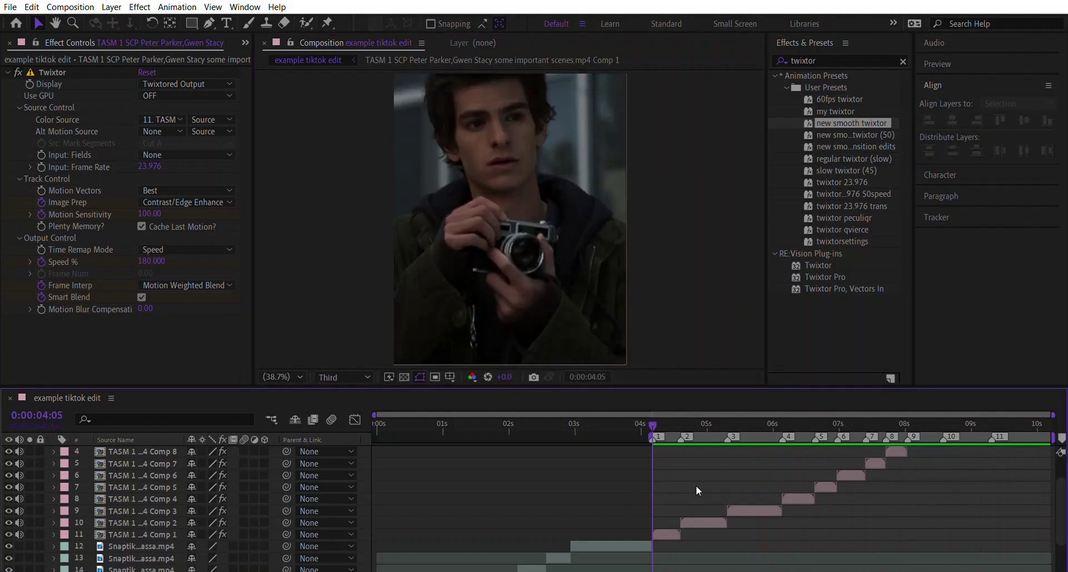
Step: Search the effects for "lens" and apply the LensblurSettings preset to the first scene pre-comp at 0:00:04:05
{"action": "left_click", "coordinate": [857, 62]}
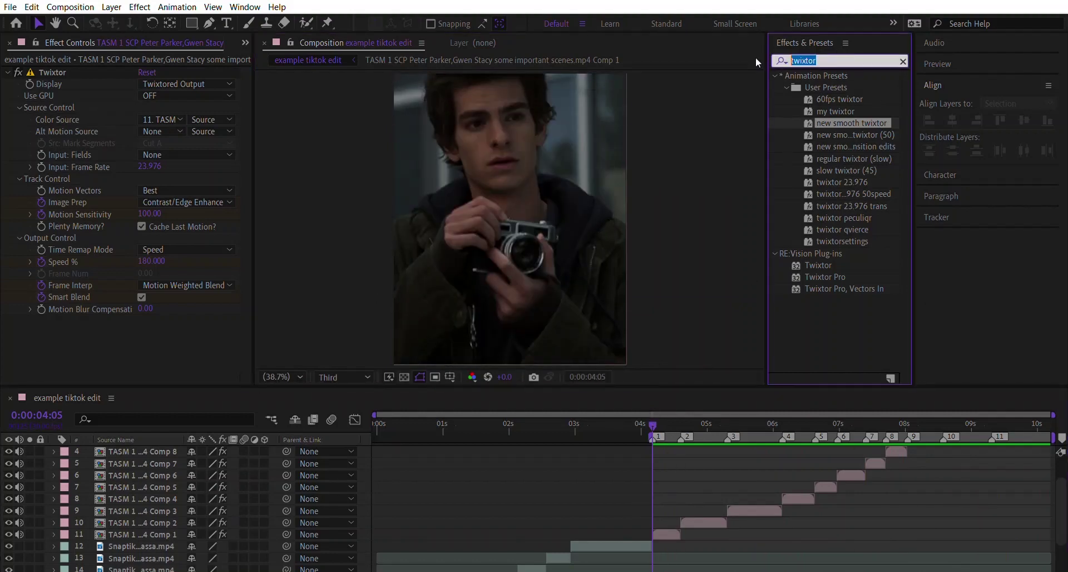
{"action": "type", "text": "lens"}
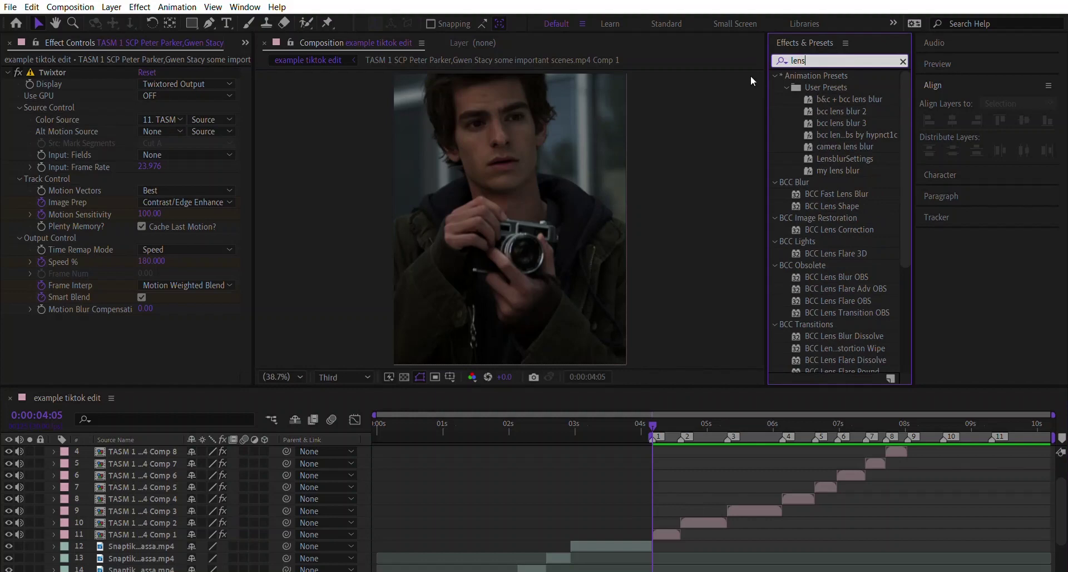
{"action": "left_click", "coordinate": [796, 103]}
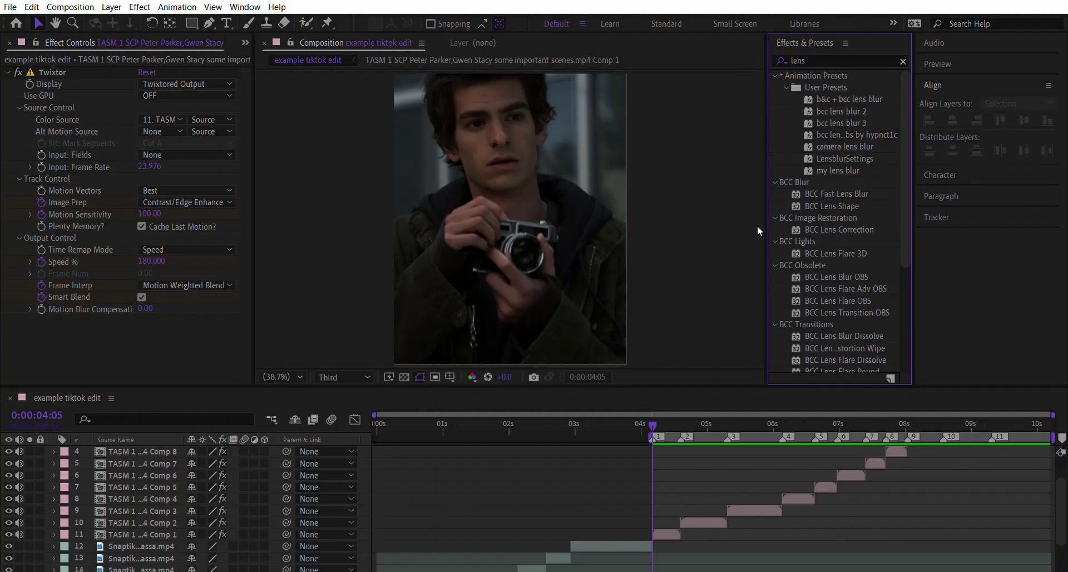
{"action": "left_click", "coordinate": [848, 158]}
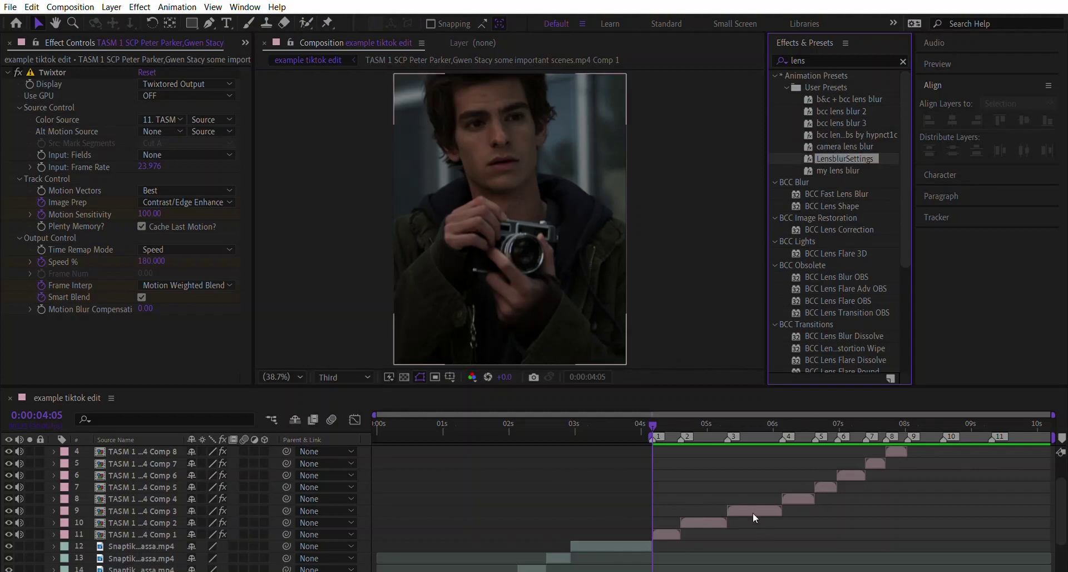
{"action": "scroll", "coordinate": [755, 509], "scroll_direction": "down", "scroll_amount": 3}
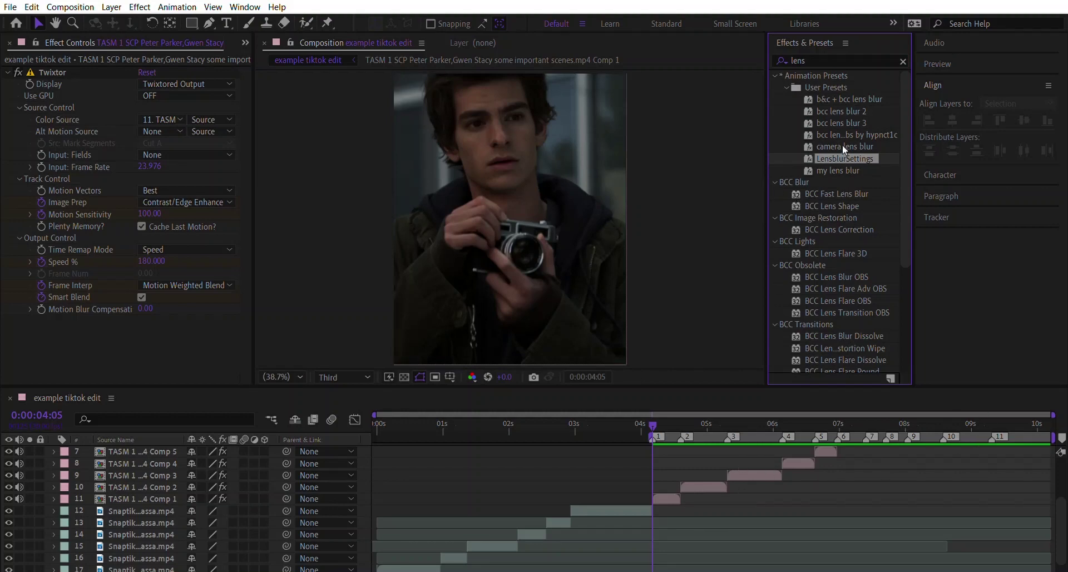
{"action": "left_click_drag", "start_coordinate": [842, 158], "coordinate": [686, 482]}
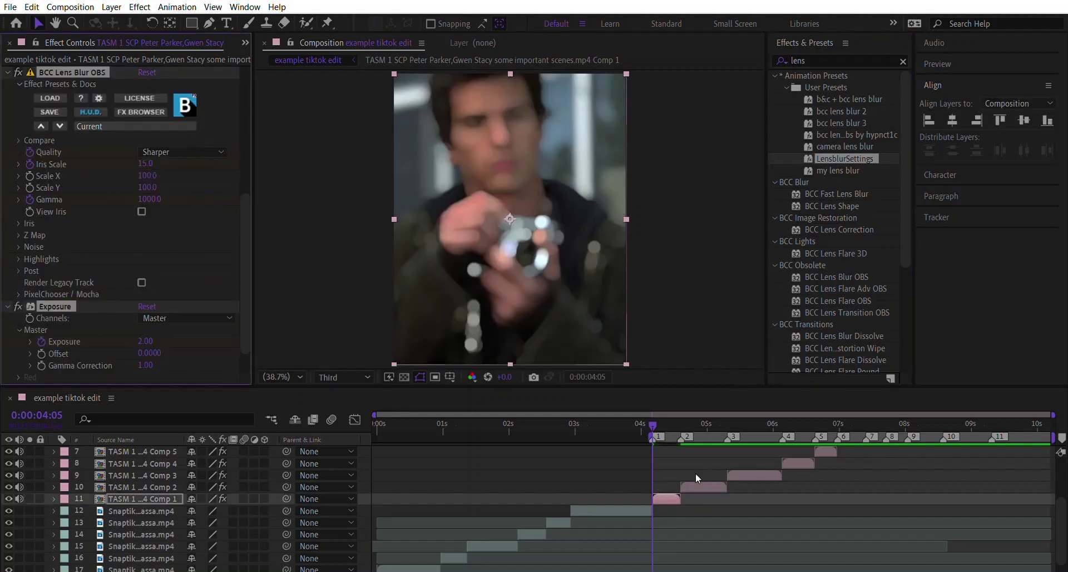
Step: Play back the lens blur and exposure flash on the first scene pre-comp
{"action": "key", "text": "space"}
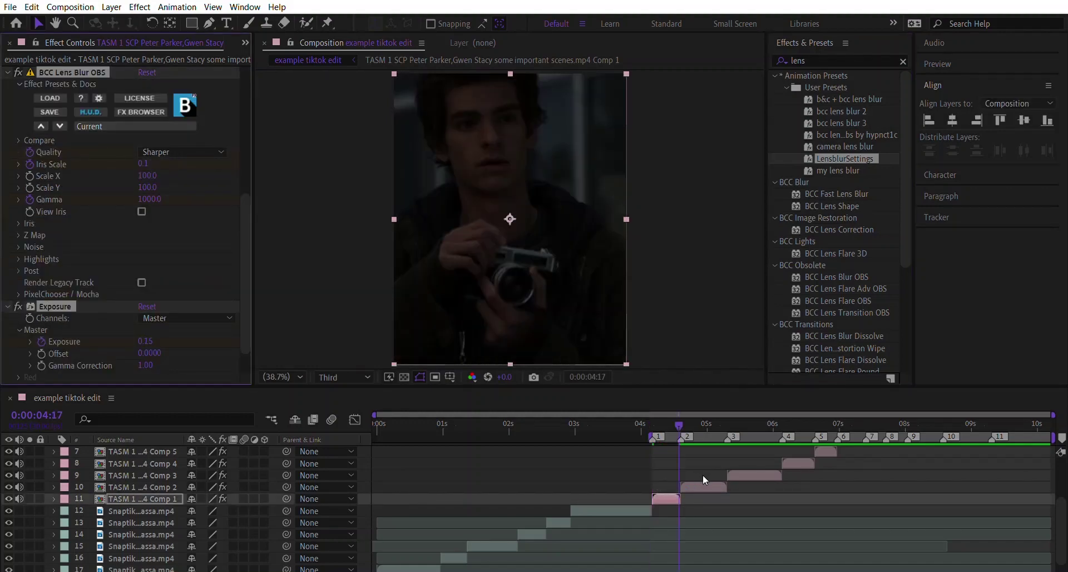
{"action": "key", "text": "space"}
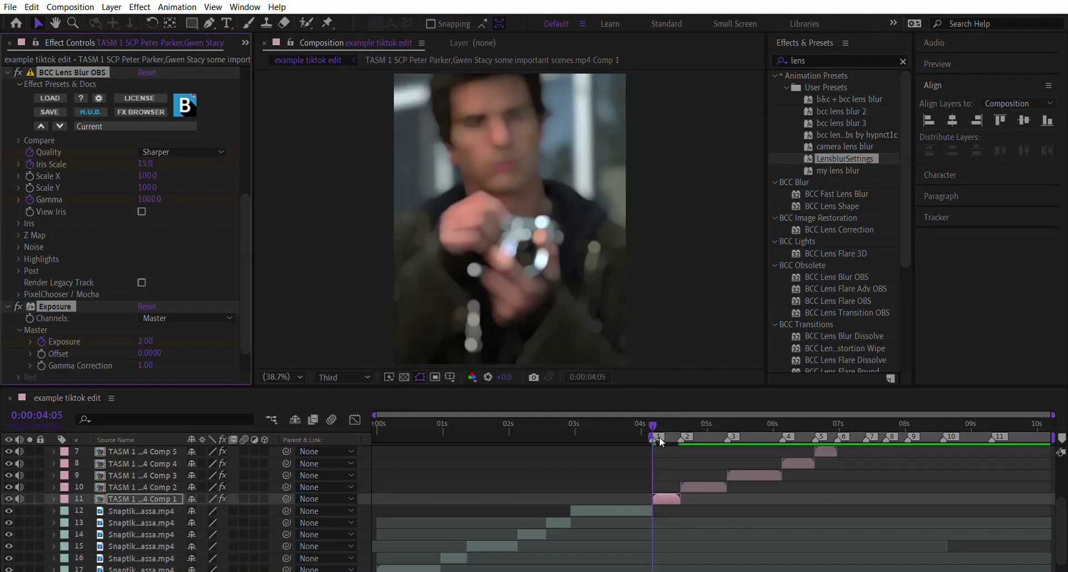
{"action": "key", "text": "space"}
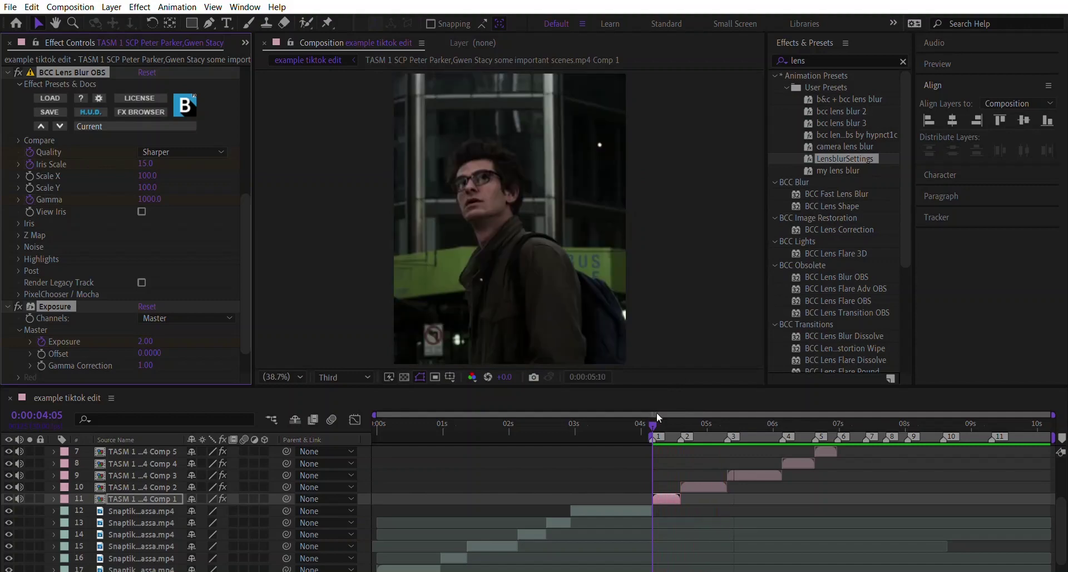
{"action": "key", "text": "space"}
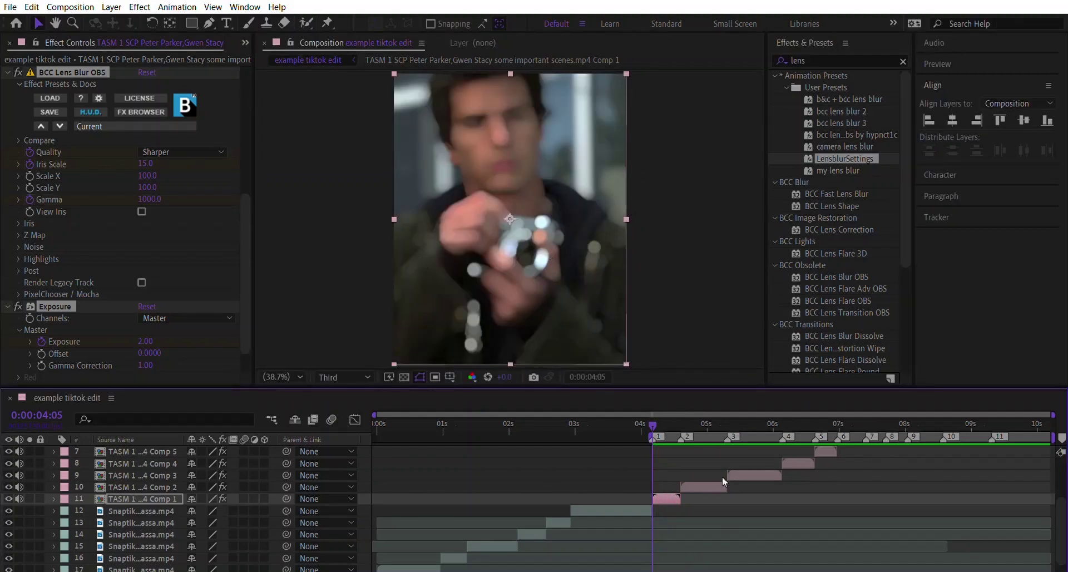
Step: Apply the "bcc lens blur 3" preset at the start of the second scene pre-comp and preview it
{"action": "key", "text": "ctrl+Up"}
{"action": "key", "text": "i"}
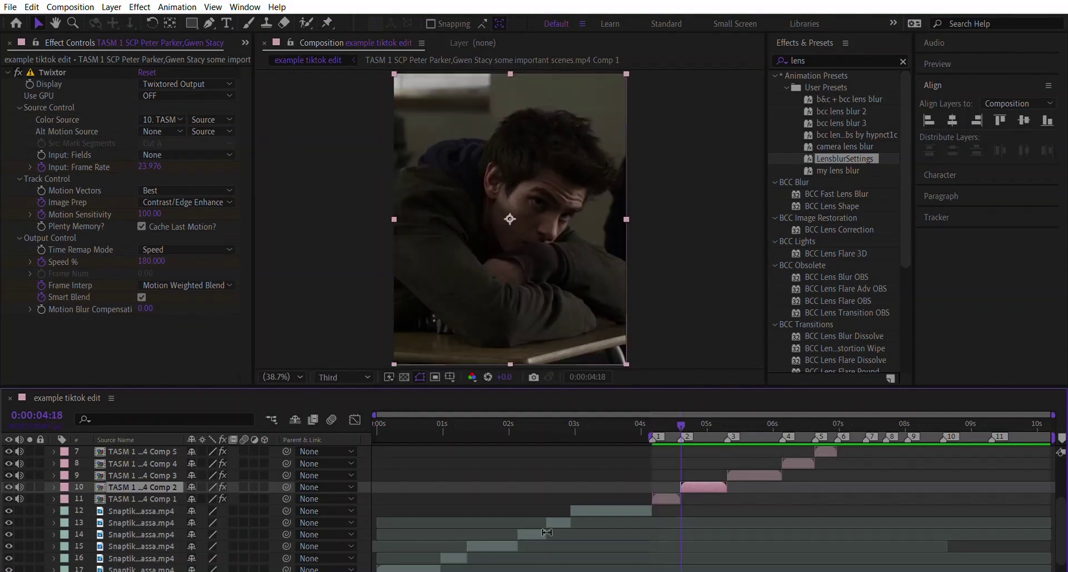
{"action": "double_click", "coordinate": [858, 119]}
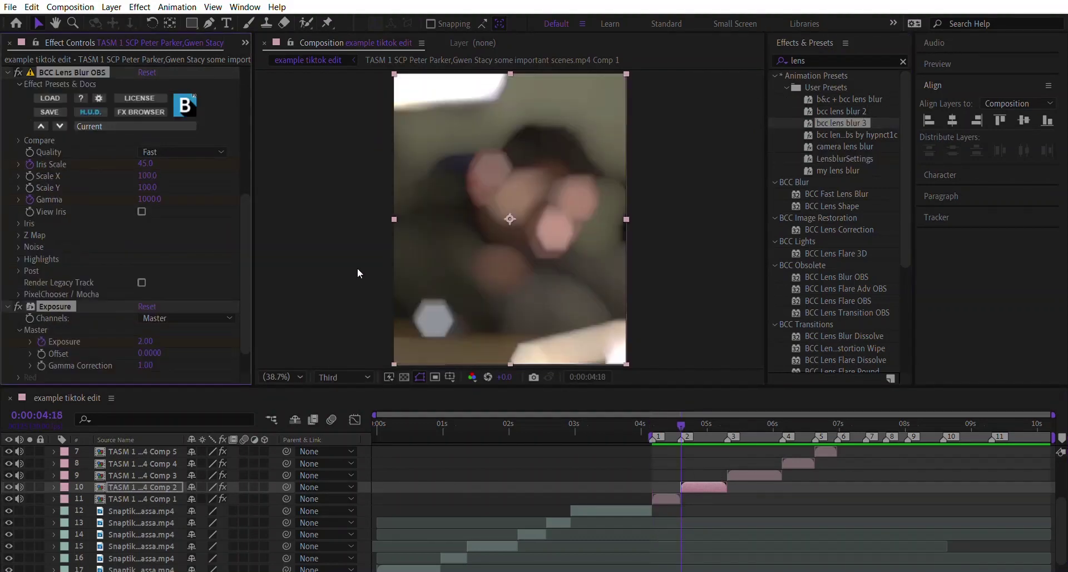
{"action": "left_click", "coordinate": [313, 199]}
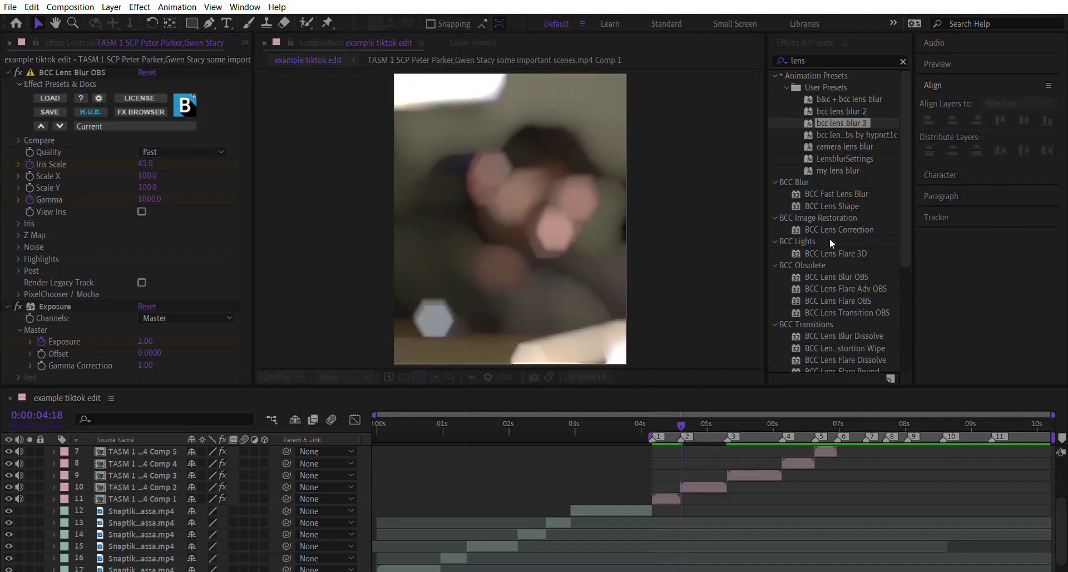
{"action": "key", "text": "space"}
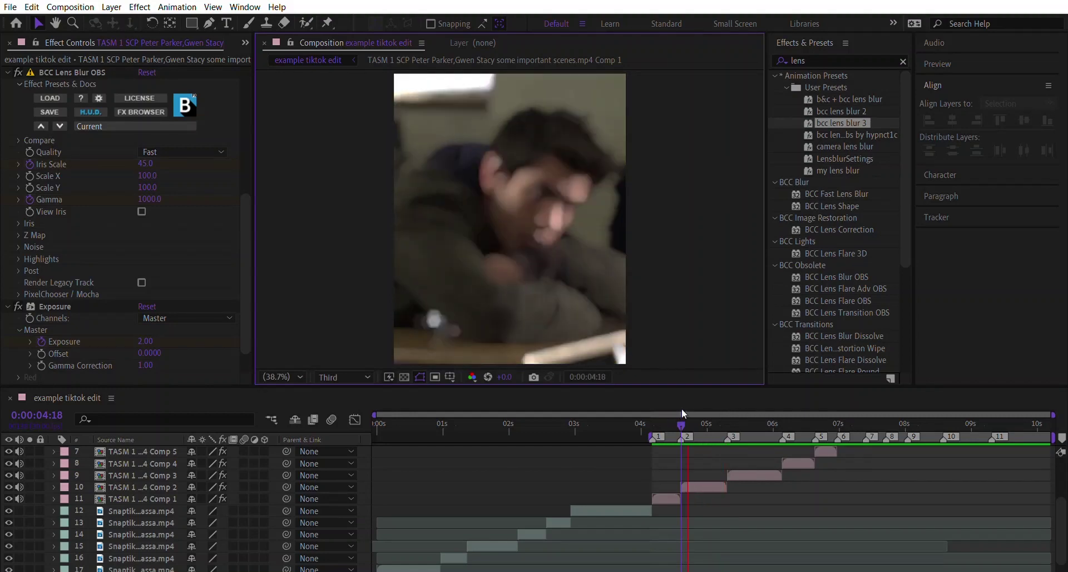
{"action": "key", "text": "space"}
Step: Move the second scene's closing Iris Scale and Exposure keyframes to the end of its pre-comp
{"action": "left_click", "coordinate": [698, 486]}
{"action": "key", "text": "u"}
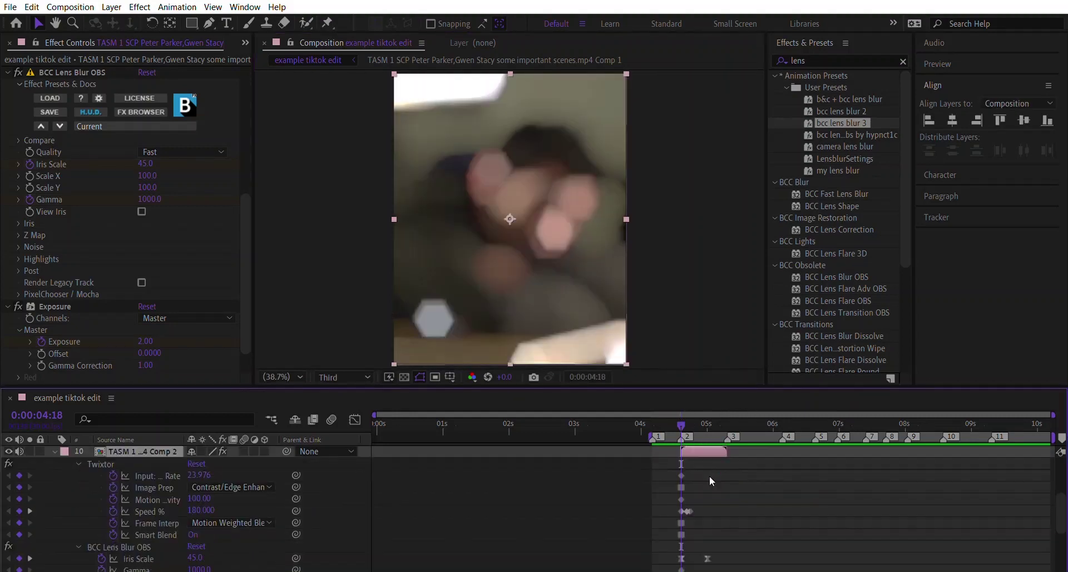
{"action": "left_click_drag", "start_coordinate": [703, 491], "coordinate": [733, 553]}
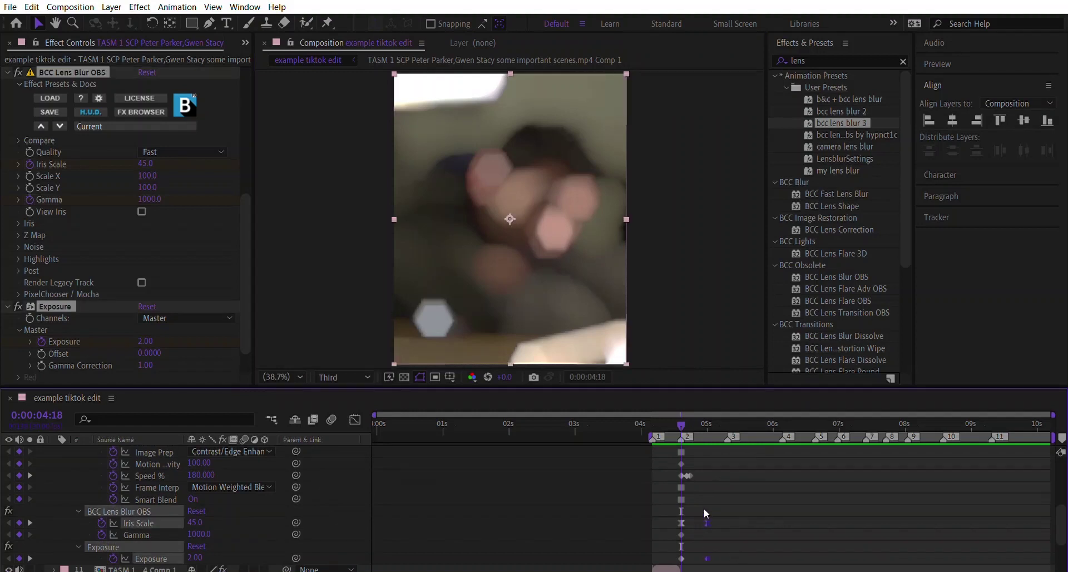
{"action": "left_click_drag", "start_coordinate": [706, 508], "coordinate": [726, 501]}
Step: Keyframe the second scene's opacity at 100% at 0:00:05:02 and lower it to 30% at the end of the clip
{"action": "left_click_drag", "start_coordinate": [723, 409], "coordinate": [712, 417]}
{"action": "key", "text": "t"}
{"action": "scroll", "coordinate": [88, 485], "scroll_direction": "up", "scroll_amount": 1}
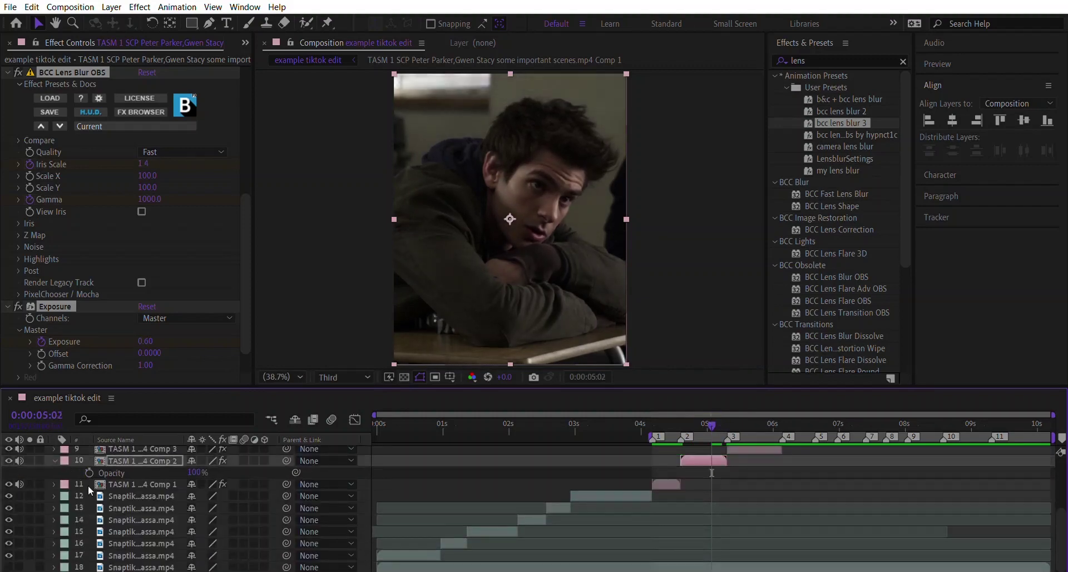
{"action": "key", "text": "alt+shift+t"}
{"action": "key", "text": "Page_Down"}
{"action": "key", "text": "Page_Down"}
{"action": "key", "text": "Page_Down"}
{"action": "key", "text": "Page_Down"}
{"action": "key", "text": "Page_Down"}
{"action": "key", "text": "Page_Down"}
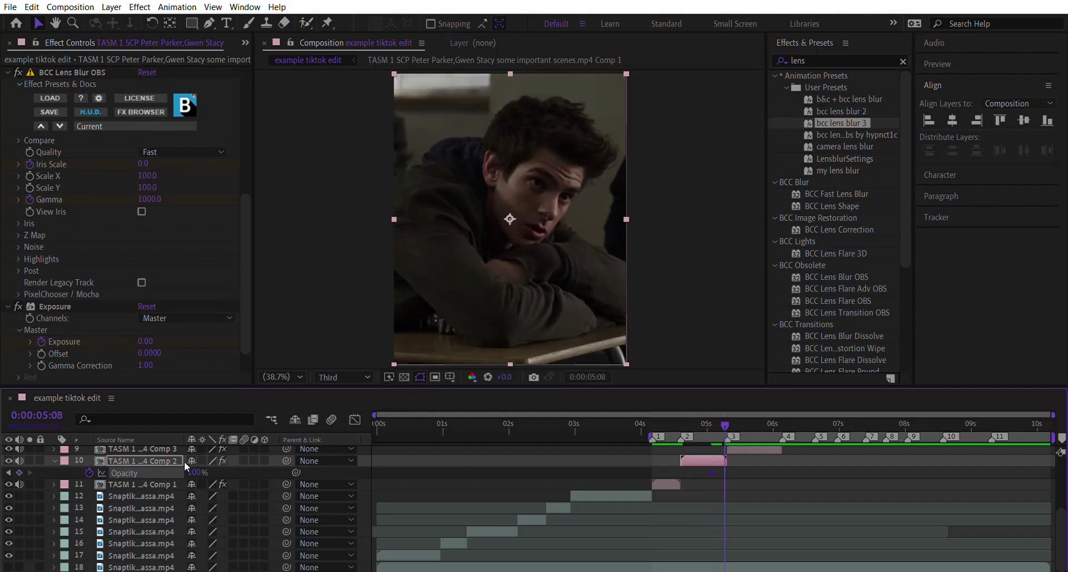
{"action": "key", "text": "Page_Down"}
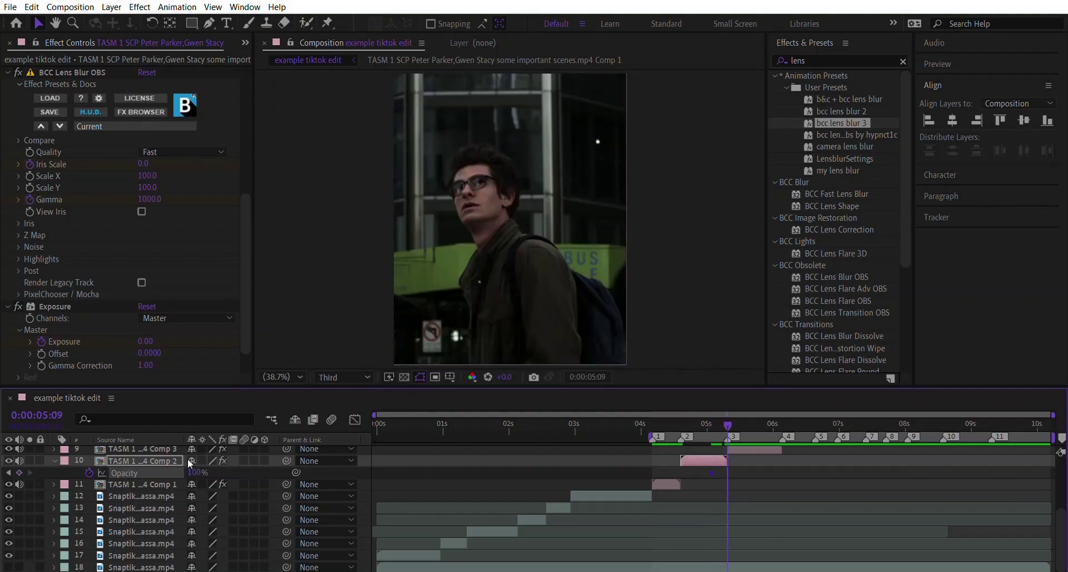
{"action": "type", "text": "30"}
{"action": "key", "text": "Return"}
Step: Play back the second scene's blur and opacity fade from the start of its pre-comp
{"action": "key", "text": "i"}
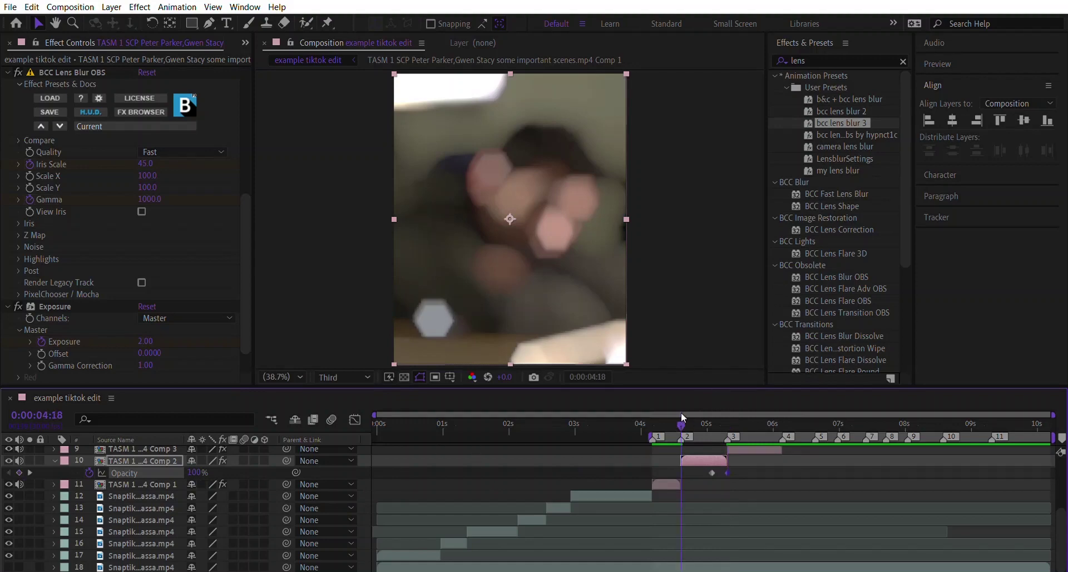
{"action": "key", "text": "space"}
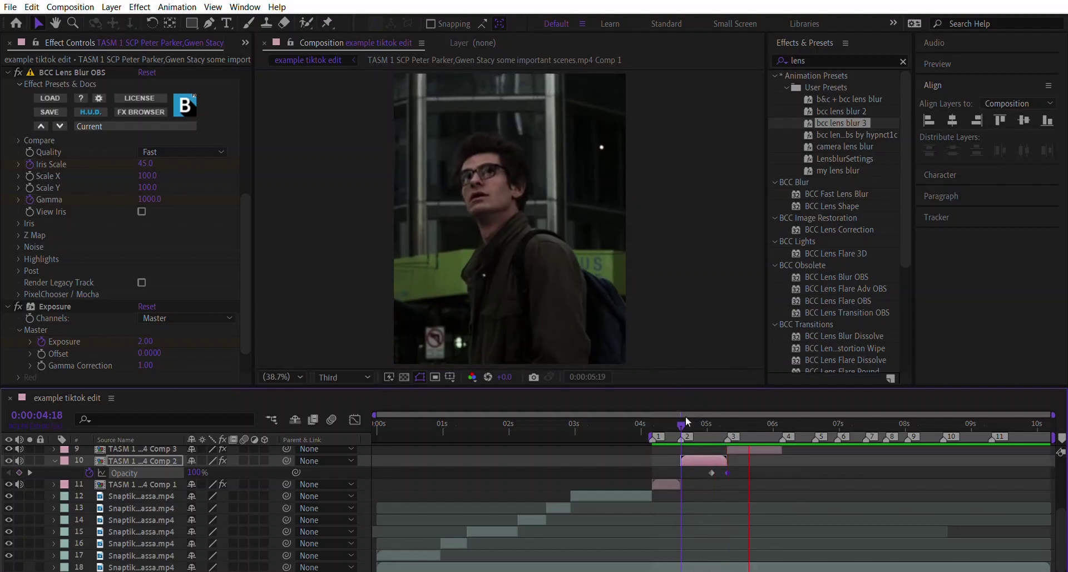
{"action": "key", "text": "space"}
Step: Apply the "bcc lens blur 3" preset at the start of the third scene pre-comp and reveal its keyframes
{"action": "left_click", "coordinate": [740, 449]}
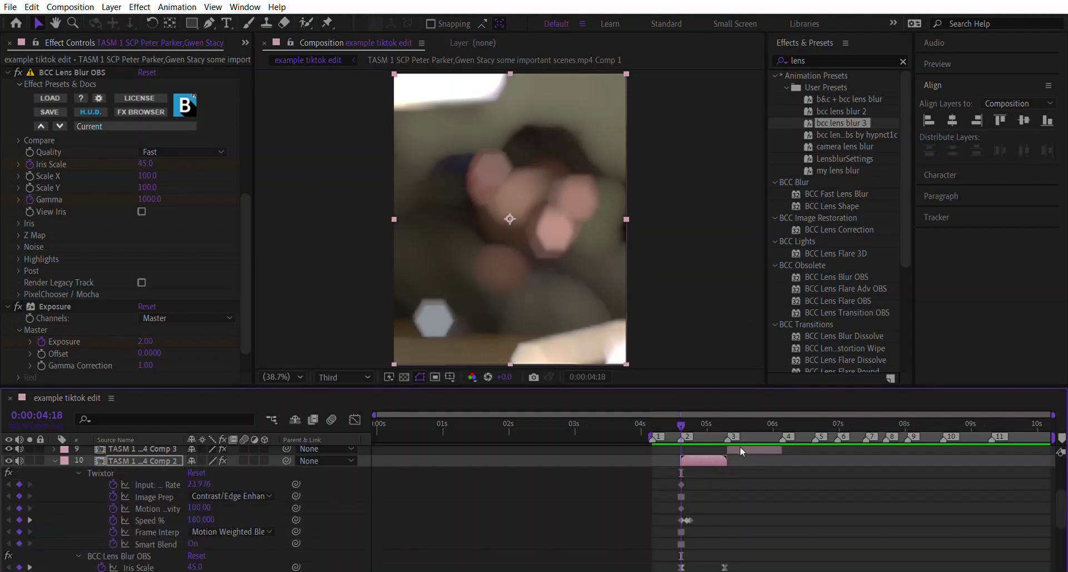
{"action": "scroll", "coordinate": [742, 450], "scroll_direction": "up", "scroll_amount": 3}
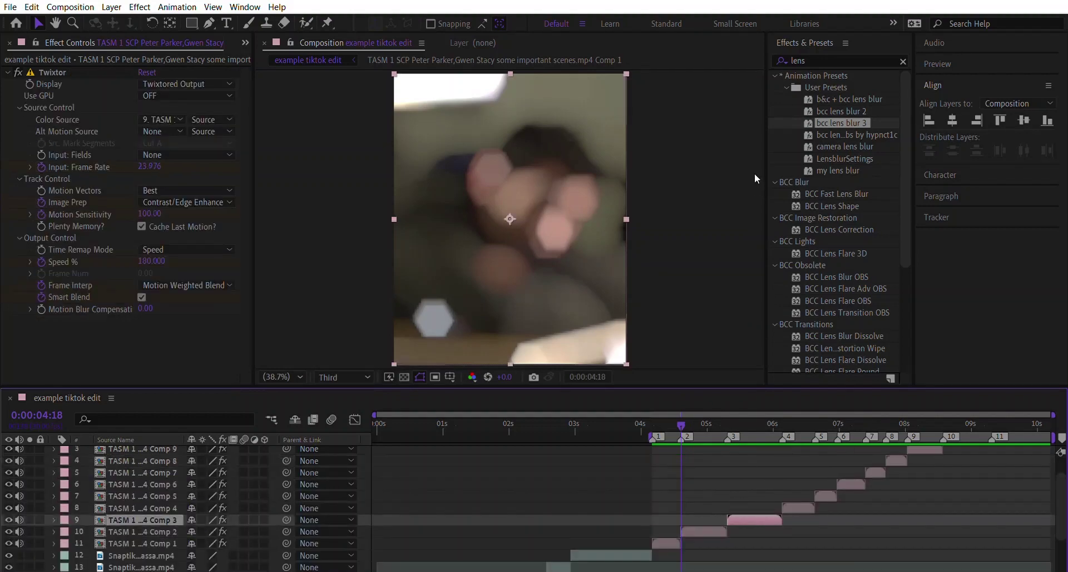
{"action": "key", "text": "i"}
{"action": "double_click", "coordinate": [838, 111]}
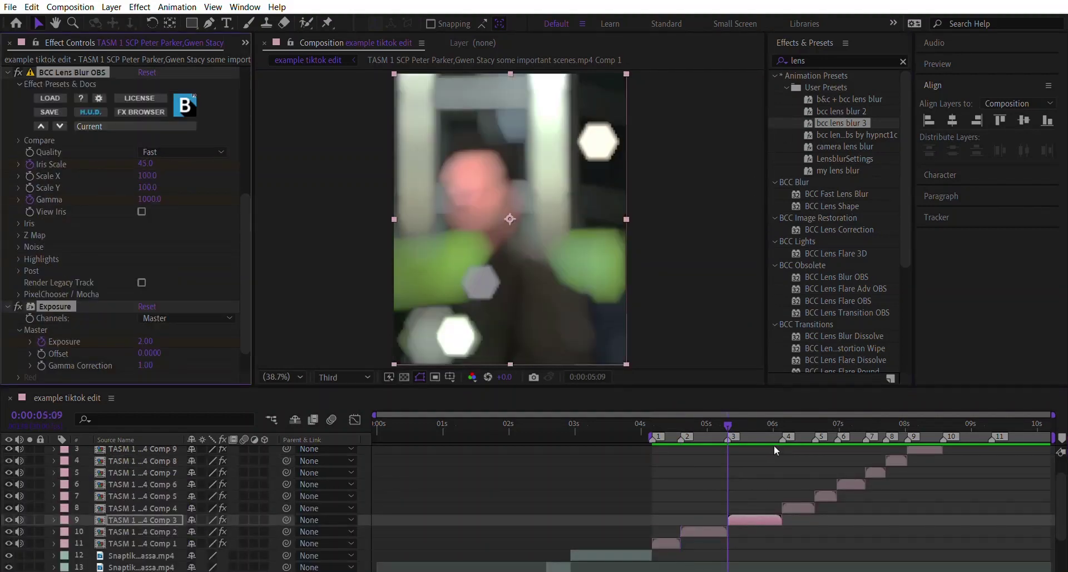
{"action": "key", "text": "u"}
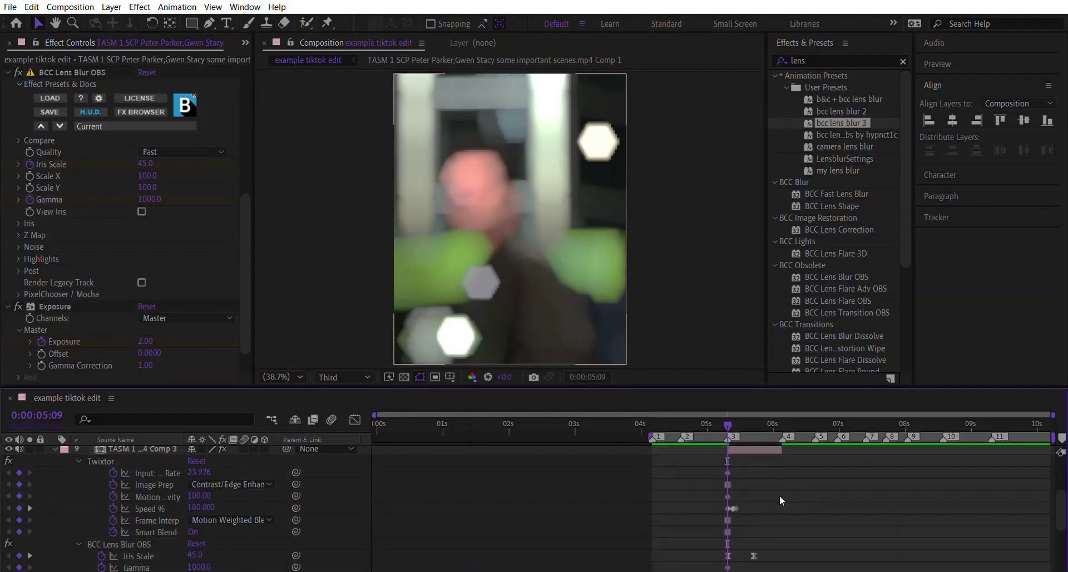
Step: Move the third scene's closing Iris Scale and Exposure keyframes to its pre-comp's end and keyframe its opacity from 100% to 30% there
{"action": "left_click_drag", "start_coordinate": [748, 470], "coordinate": [776, 527]}
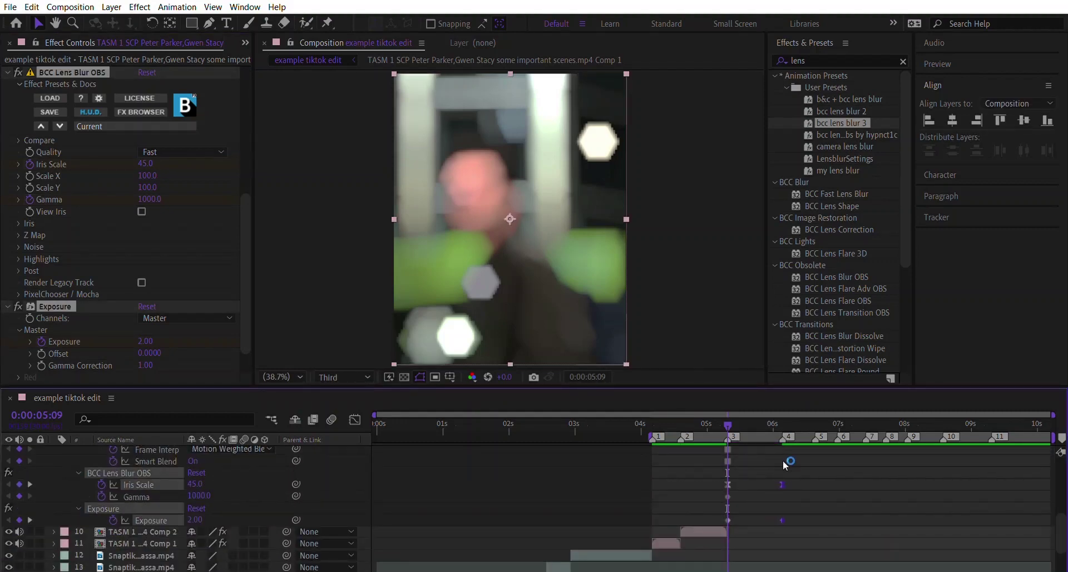
{"action": "left_click_drag", "start_coordinate": [773, 426], "coordinate": [760, 426]}
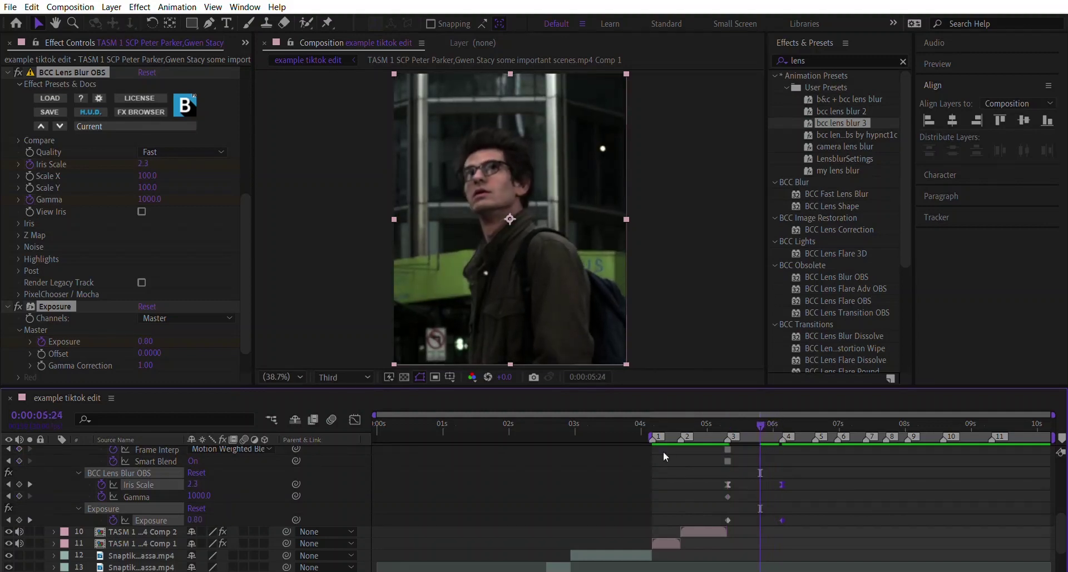
{"action": "key", "text": "t"}
{"action": "left_click", "coordinate": [96, 449]}
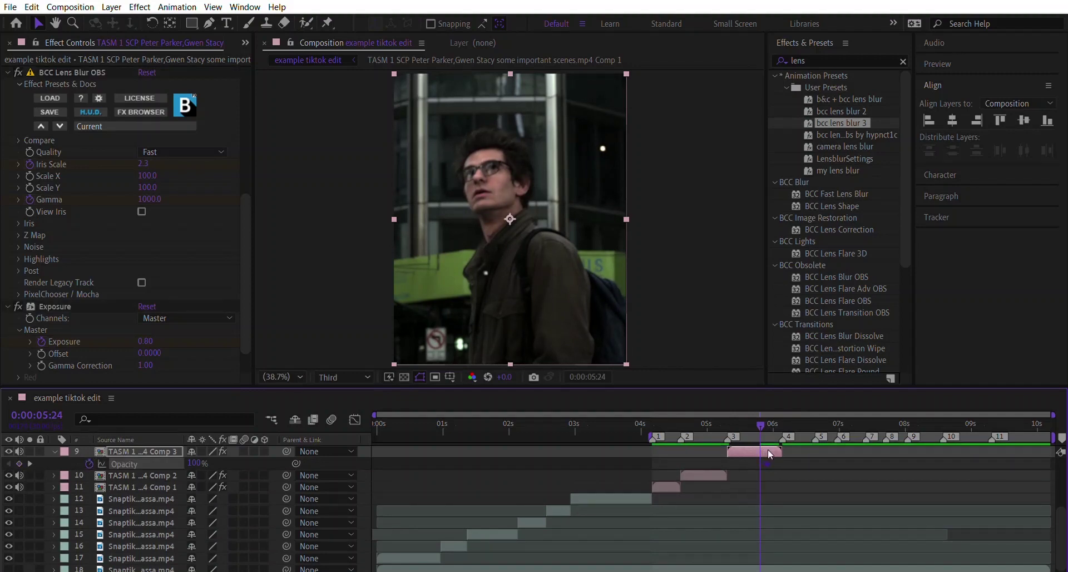
{"action": "key", "text": "space"}
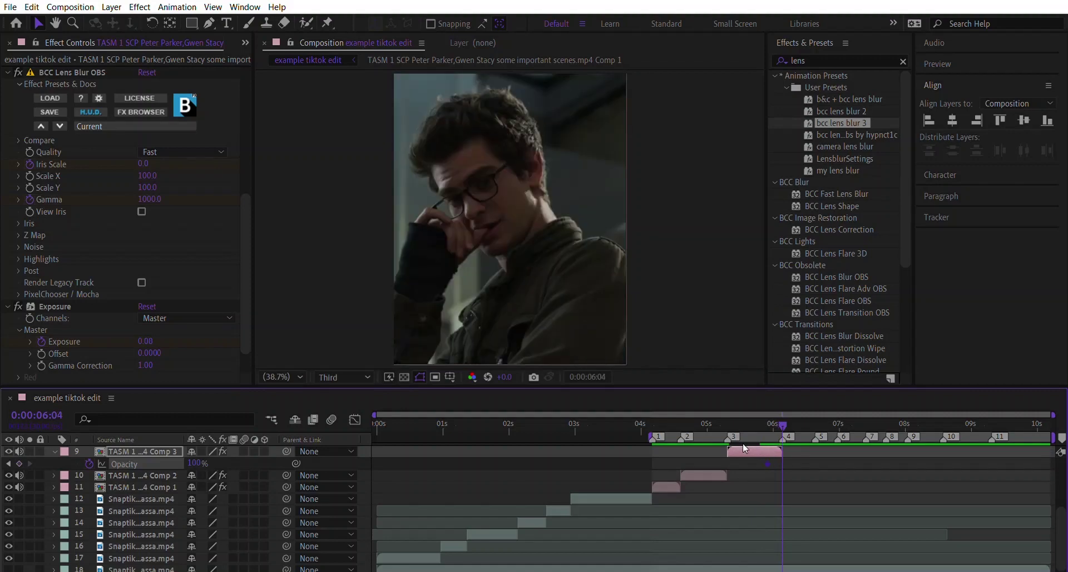
{"action": "left_click", "coordinate": [196, 462]}
{"action": "type", "text": "30"}
{"action": "key", "text": "Return"}
{"action": "left_click", "coordinate": [518, 239]}
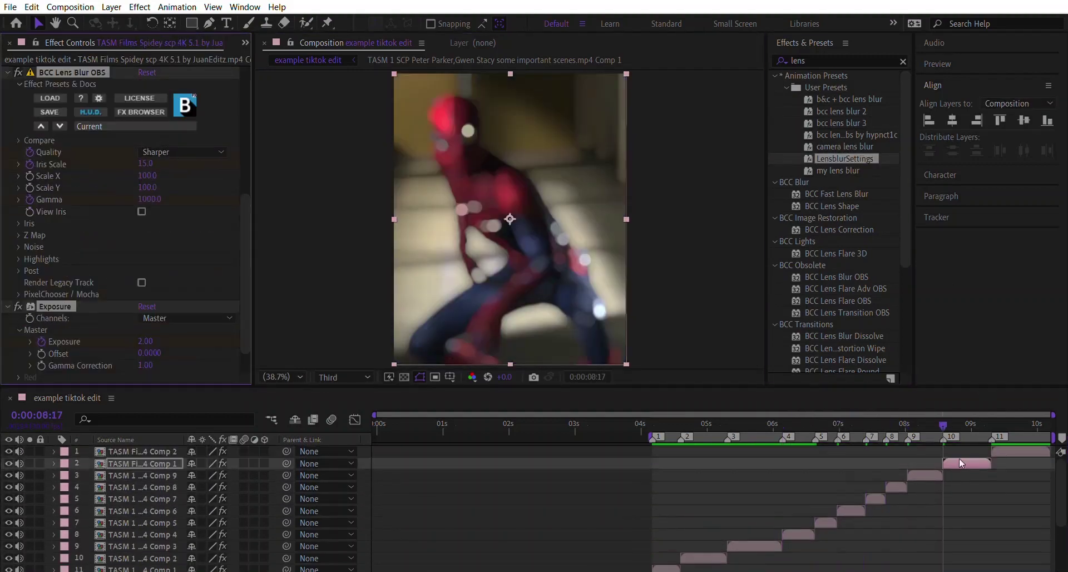
Step: Preview the edited TASM scenes from the start of the first pre-comp at 0:00:04:05
{"action": "key", "text": "space"}
{"action": "left_click", "coordinate": [790, 507]}
{"action": "key", "text": "space"}
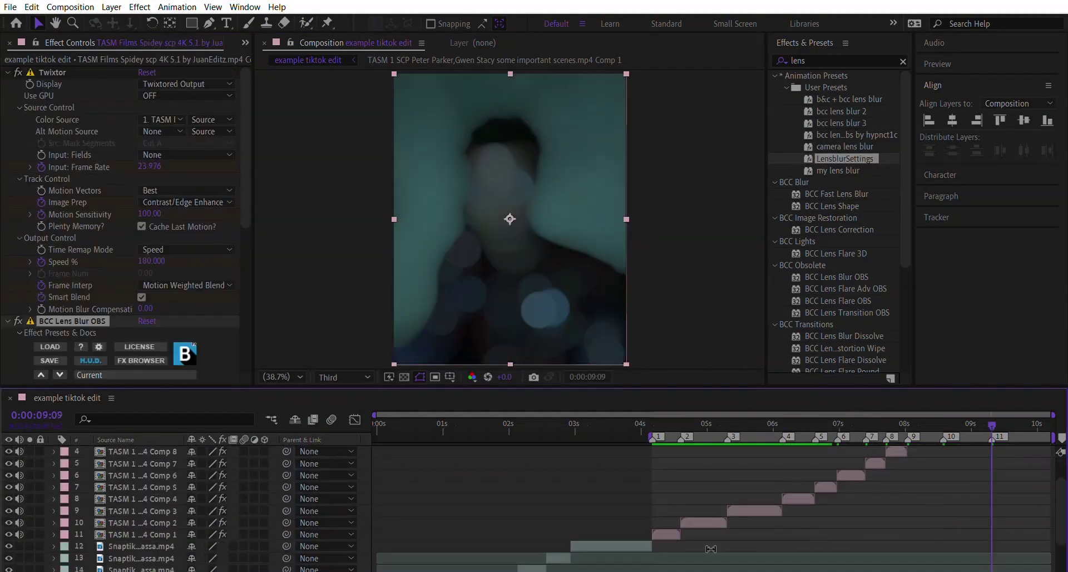
{"action": "left_click", "coordinate": [652, 408]}
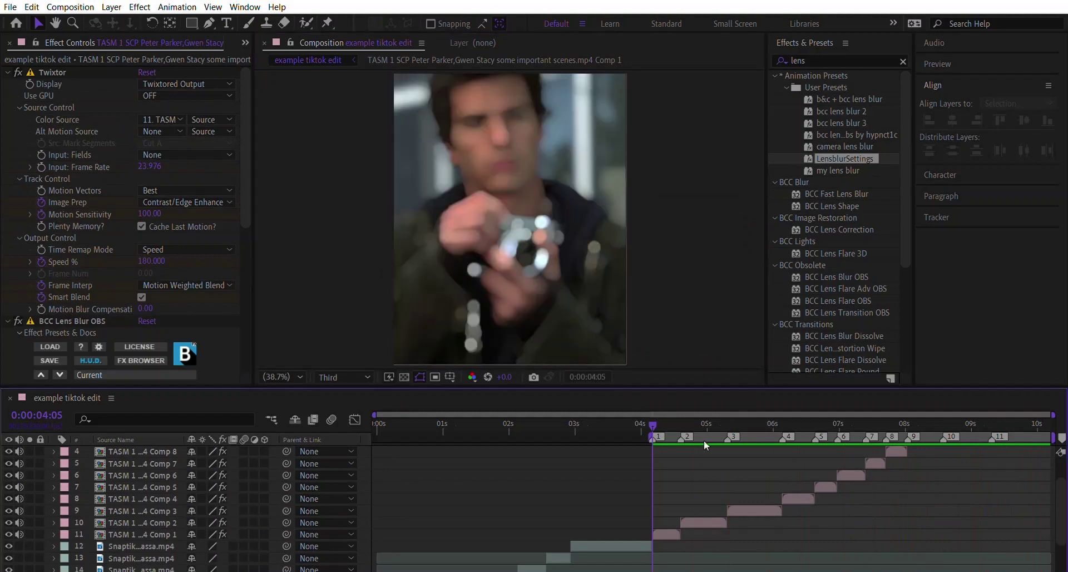
{"action": "scroll", "coordinate": [705, 441], "scroll_direction": "down", "scroll_amount": 1}
{"action": "scroll", "coordinate": [705, 440], "scroll_direction": "down", "scroll_amount": 1}
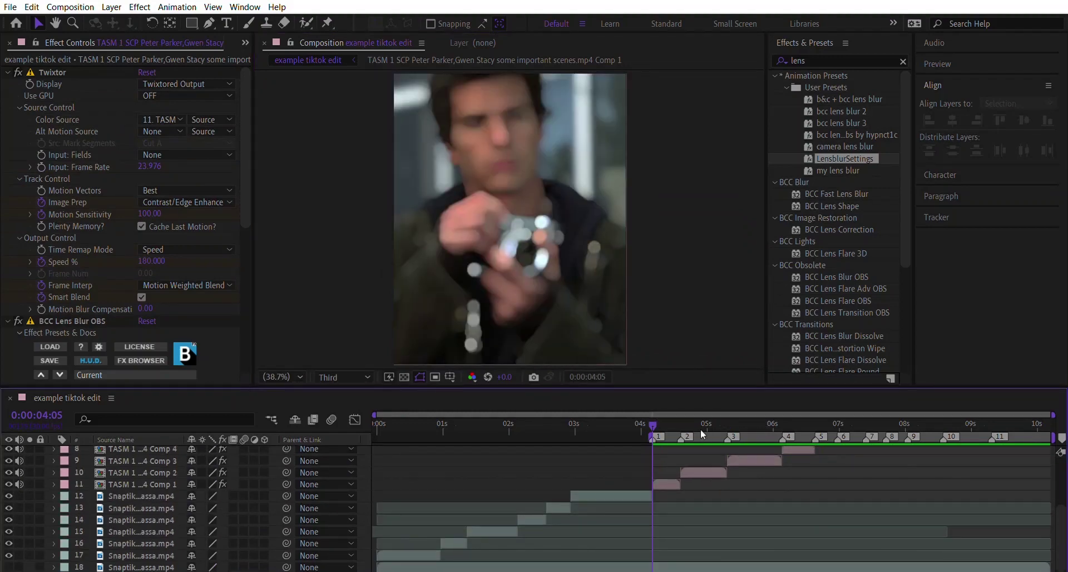
{"action": "scroll", "coordinate": [685, 445], "scroll_direction": "up", "scroll_amount": 3}
{"action": "scroll", "coordinate": [685, 444], "scroll_direction": "down", "scroll_amount": 3}
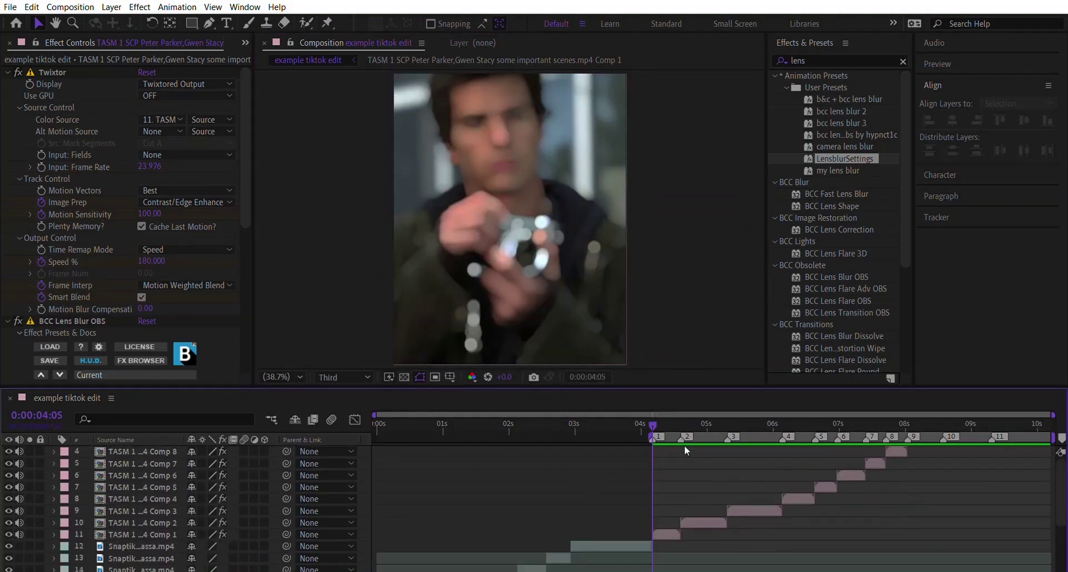
Step: Start the work area at 0:00:00:00 and mute the audio of all the TASM pre-comps
{"action": "key", "text": "Home"}
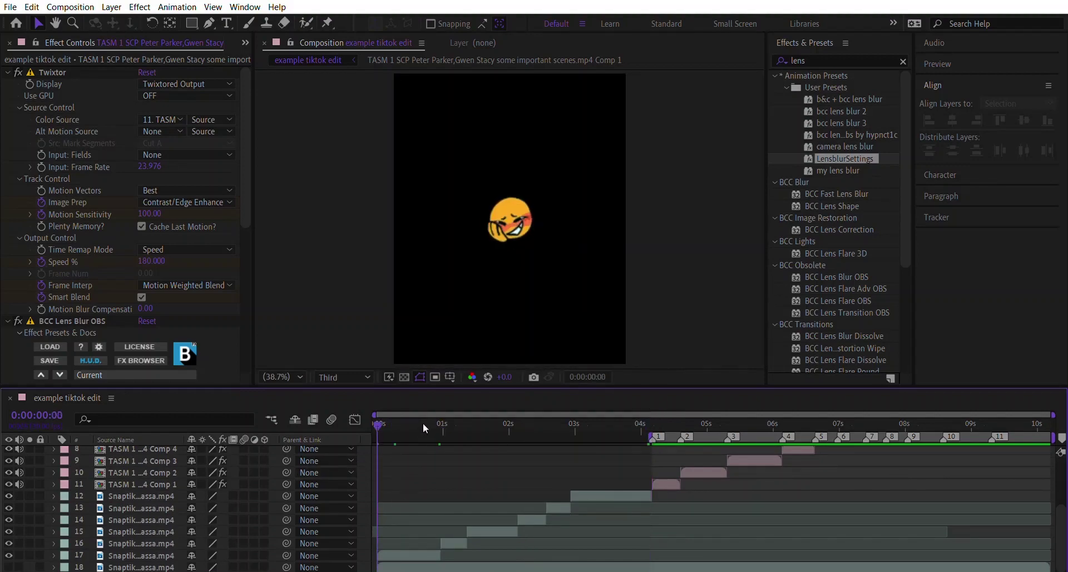
{"action": "key", "text": "b"}
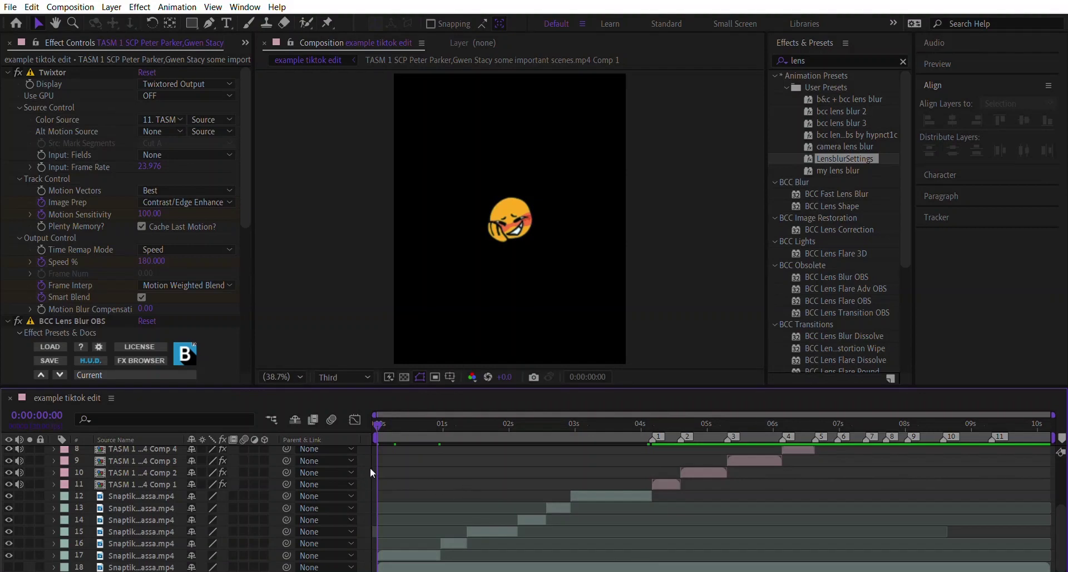
{"action": "scroll", "coordinate": [369, 467], "scroll_direction": "up", "scroll_amount": 3}
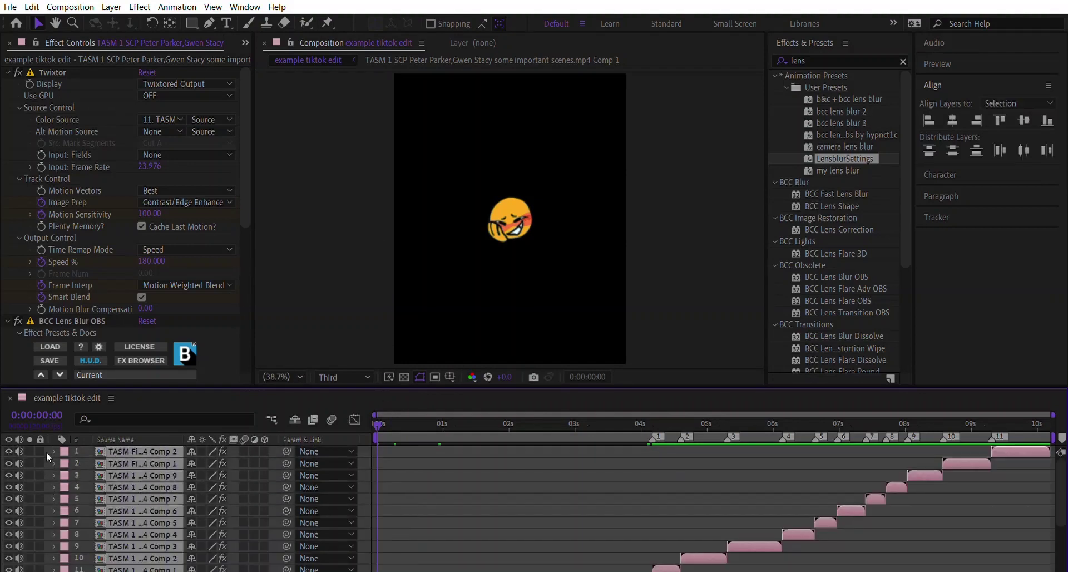
{"action": "left_click_drag", "start_coordinate": [19, 451], "coordinate": [19, 569]}
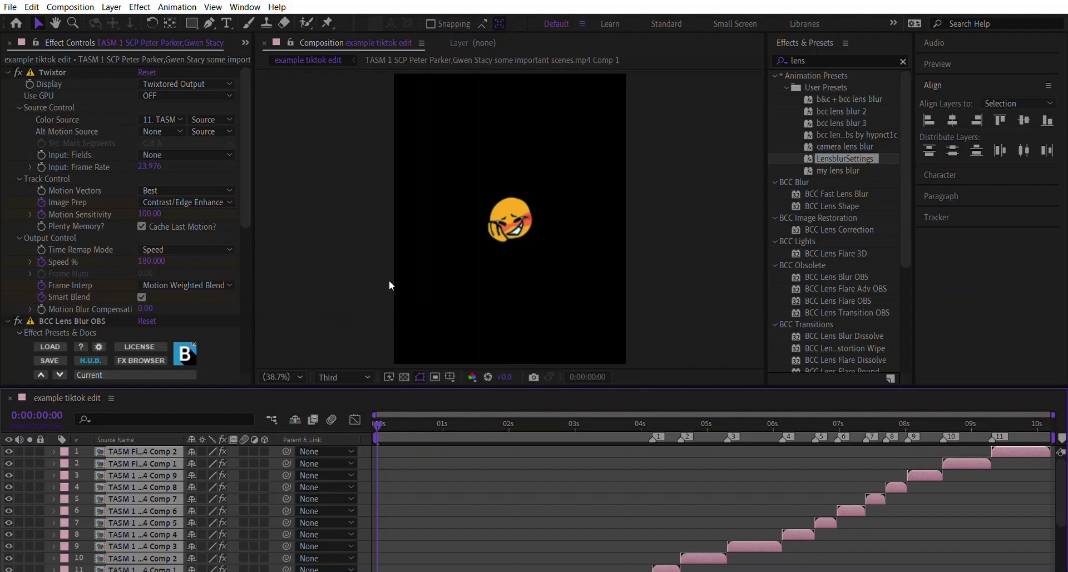
{"action": "left_click", "coordinate": [330, 261]}
{"action": "scroll", "coordinate": [483, 509], "scroll_direction": "down", "scroll_amount": 3}
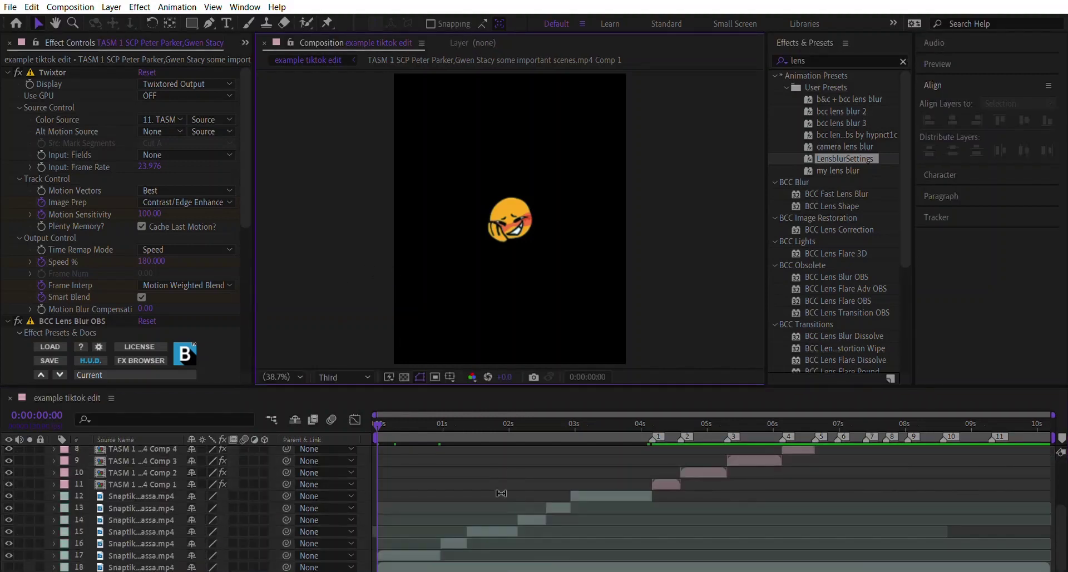
{"action": "left_click", "coordinate": [423, 555]}
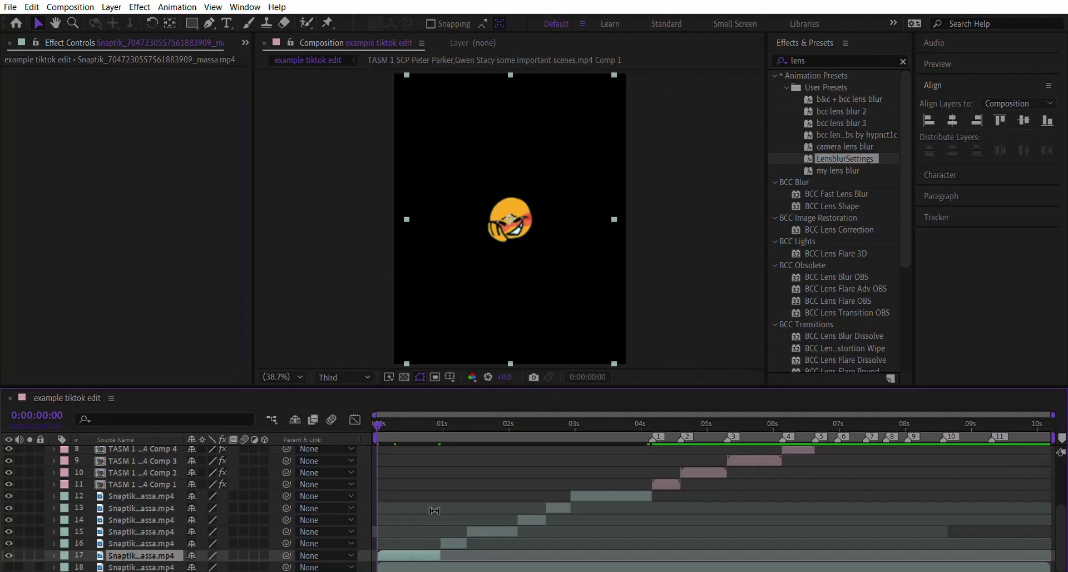
{"action": "left_click", "coordinate": [281, 270]}
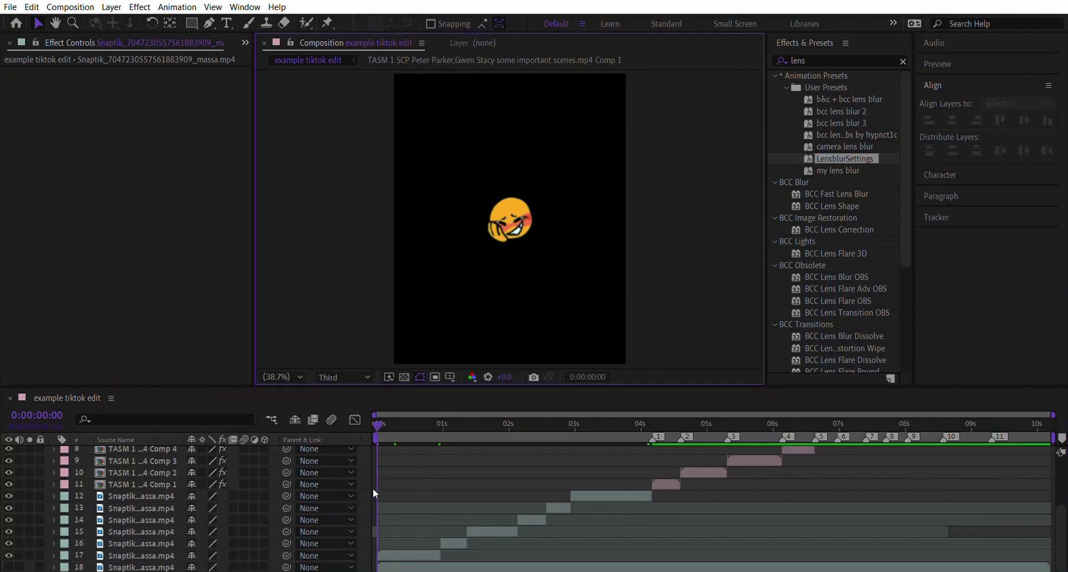
{"action": "left_click_drag", "start_coordinate": [366, 504], "coordinate": [391, 546]}
{"action": "left_click", "coordinate": [827, 60]}
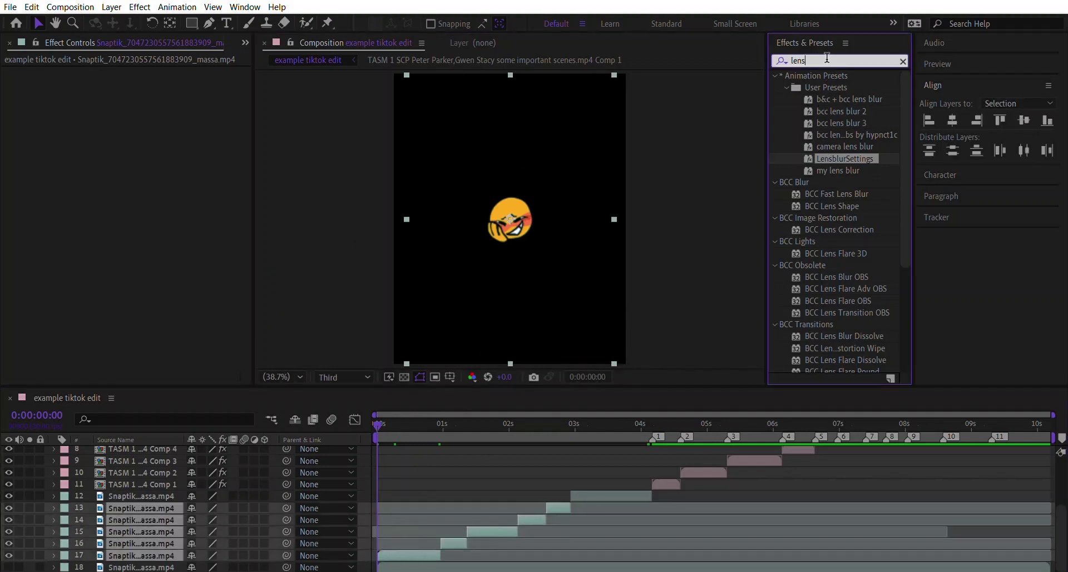
{"action": "left_click", "coordinate": [339, 264]}
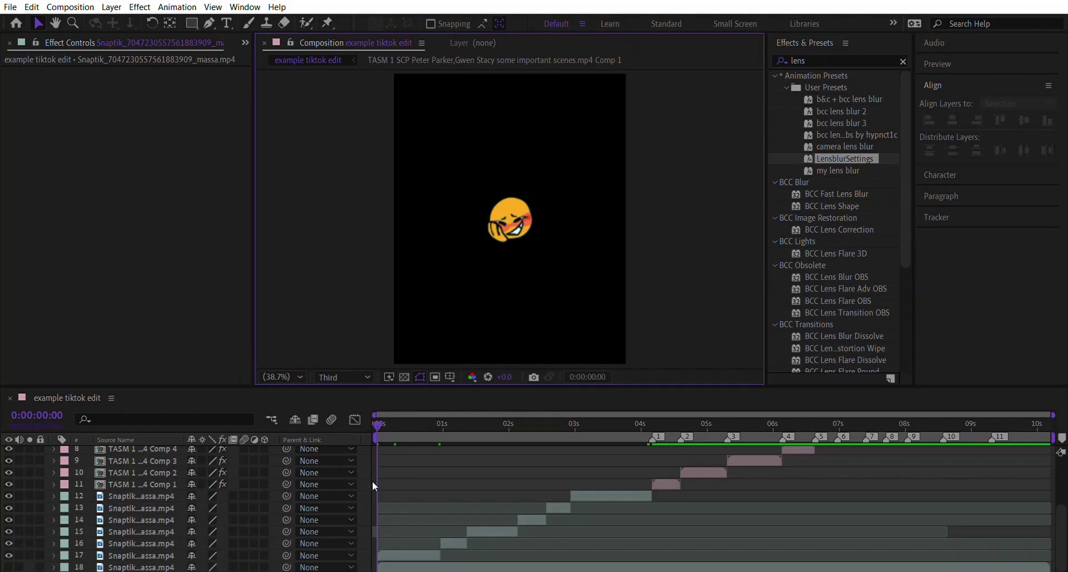
{"action": "left_click_drag", "start_coordinate": [370, 481], "coordinate": [380, 553]}
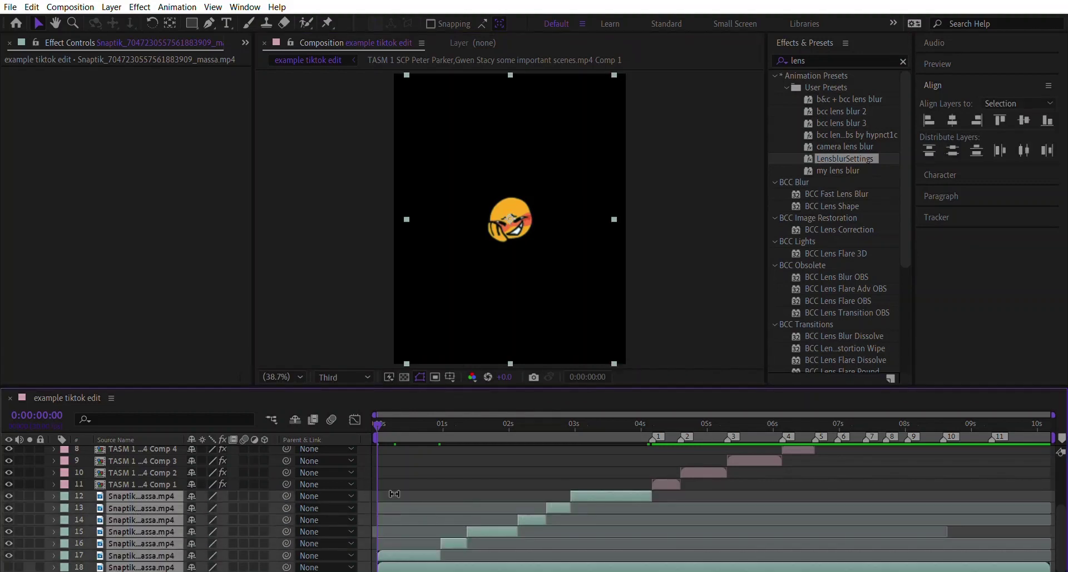
{"action": "left_click", "coordinate": [376, 488]}
Step: Apply Linear Color Key to the six Snaptik emoji clips on layers 12 to 17 and sample their black background as the key color
{"action": "left_click_drag", "start_coordinate": [362, 478], "coordinate": [384, 541]}
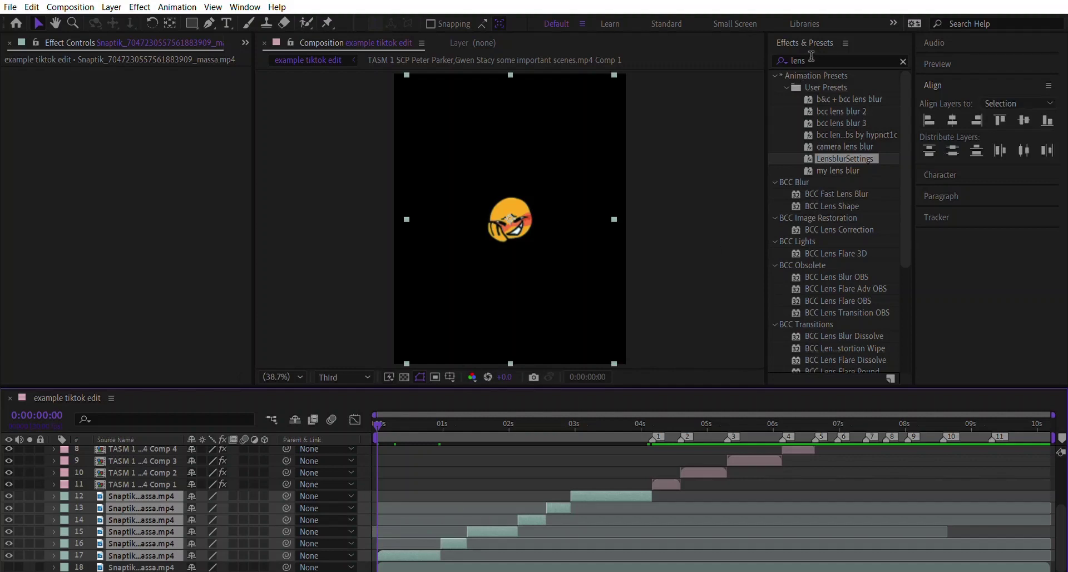
{"action": "left_click", "coordinate": [809, 60]}
{"action": "type", "text": "linear"}
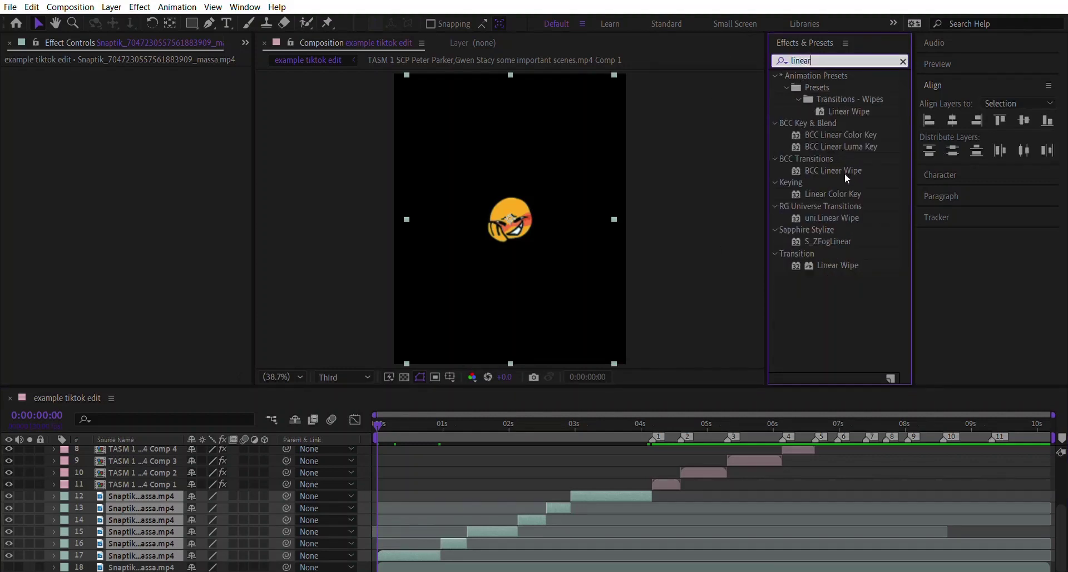
{"action": "double_click", "coordinate": [832, 194]}
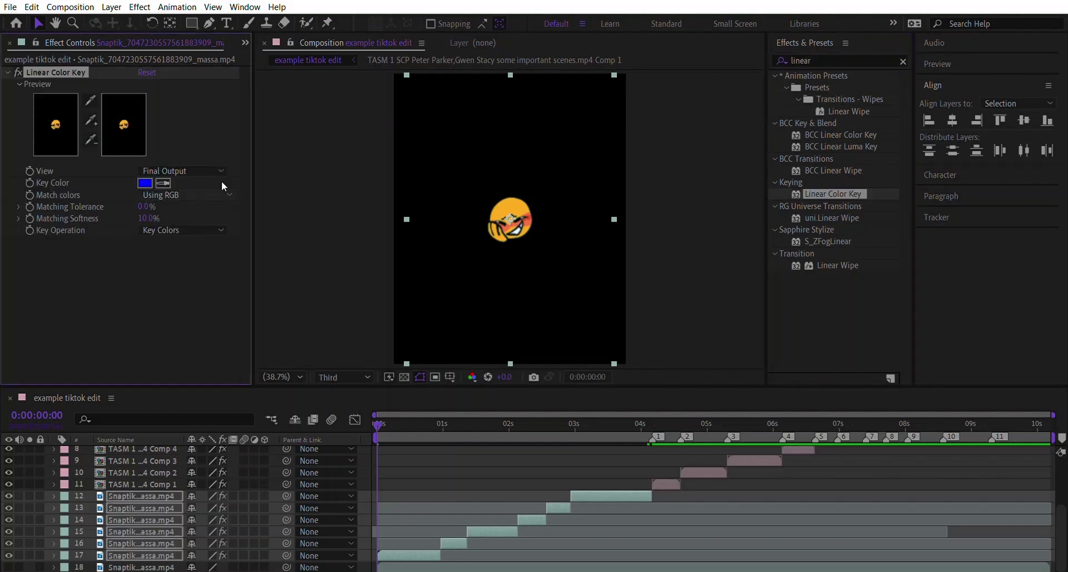
{"action": "left_click", "coordinate": [163, 183]}
{"action": "left_click", "coordinate": [550, 110]}
{"action": "left_click", "coordinate": [334, 148]}
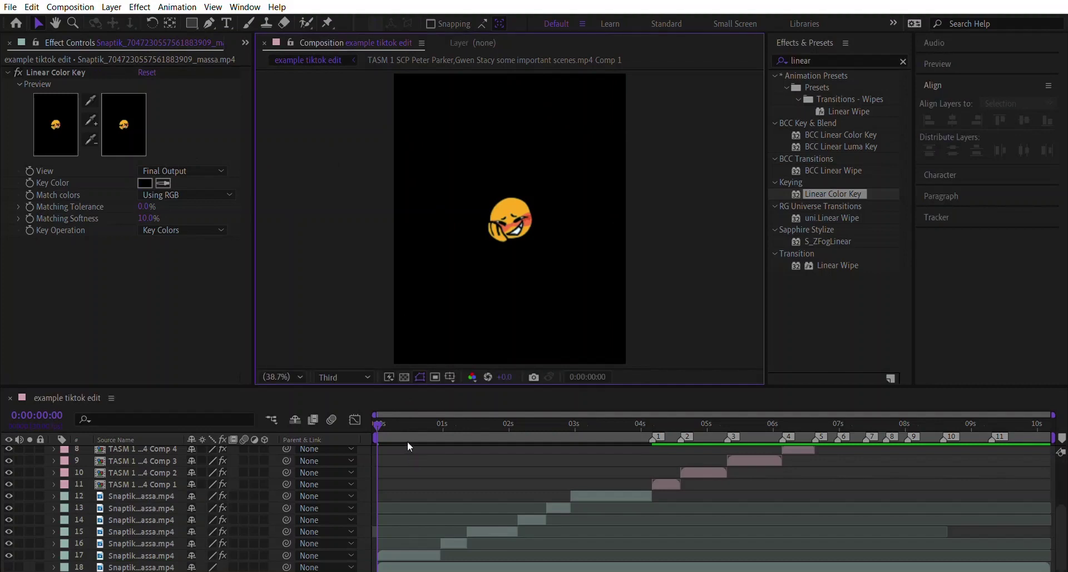
Step: Add a black solid beneath the six keyed emoji clips and trim its end to the first TASM scene's start at 0:00:04:05
{"action": "key", "text": "ctrl+y"}
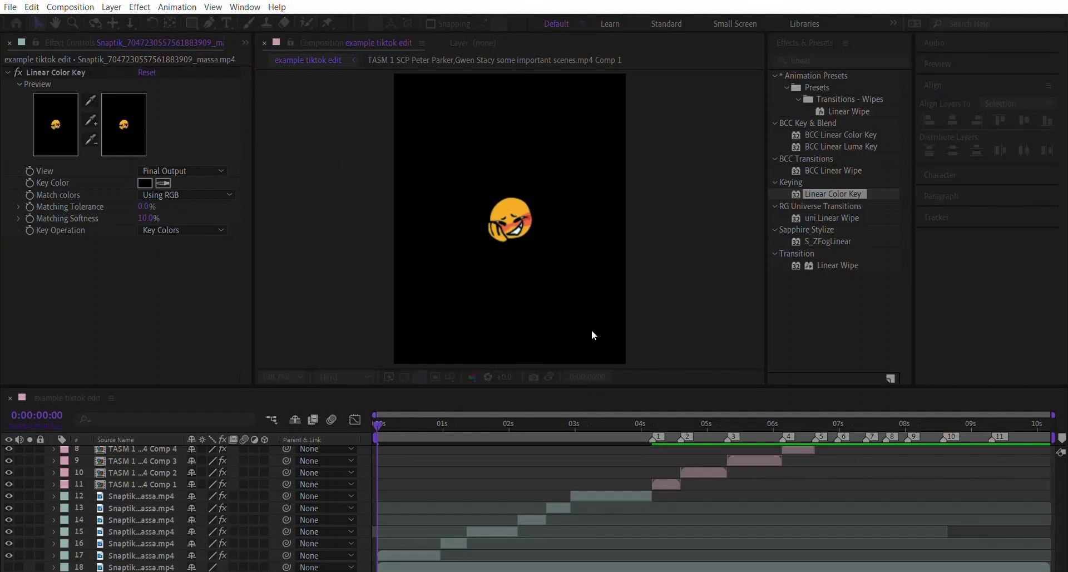
{"action": "left_click", "coordinate": [982, 261]}
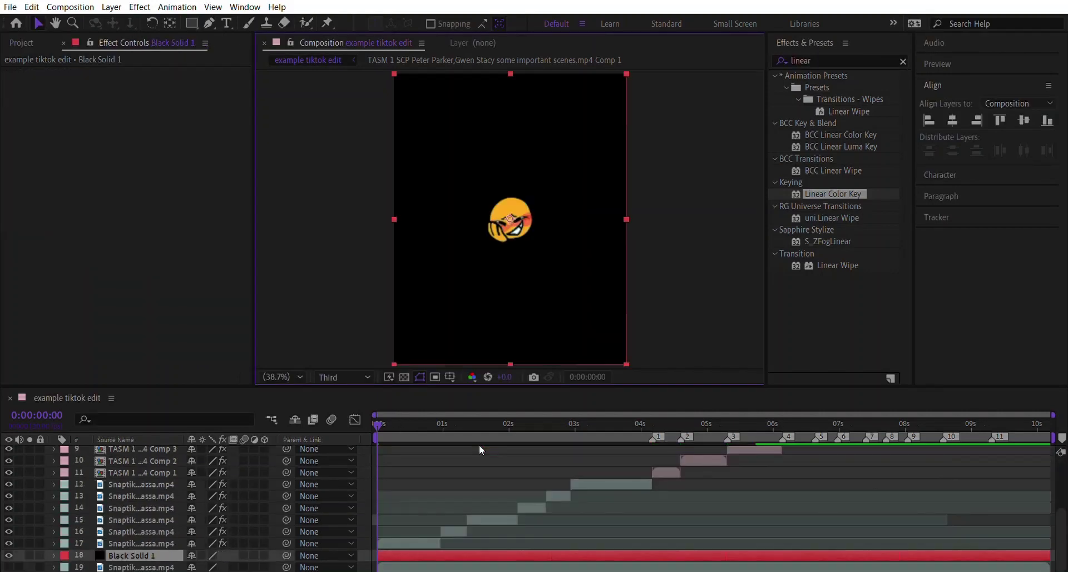
{"action": "left_click", "coordinate": [667, 472]}
{"action": "key", "text": "i"}
{"action": "left_click", "coordinate": [635, 544]}
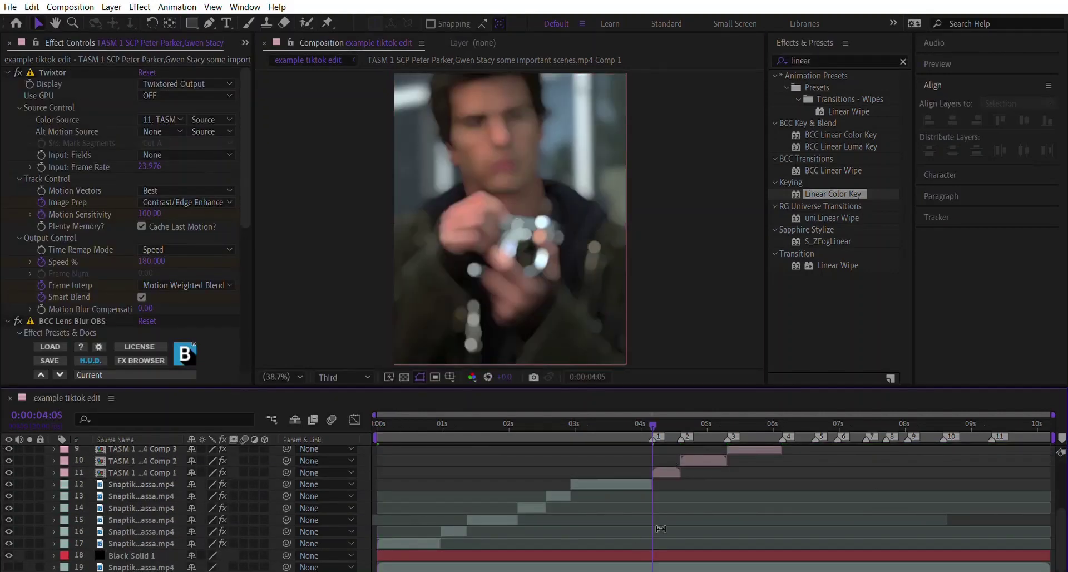
{"action": "left_click", "coordinate": [661, 555]}
{"action": "key", "text": "alt+]"}
{"action": "key", "text": "Home"}
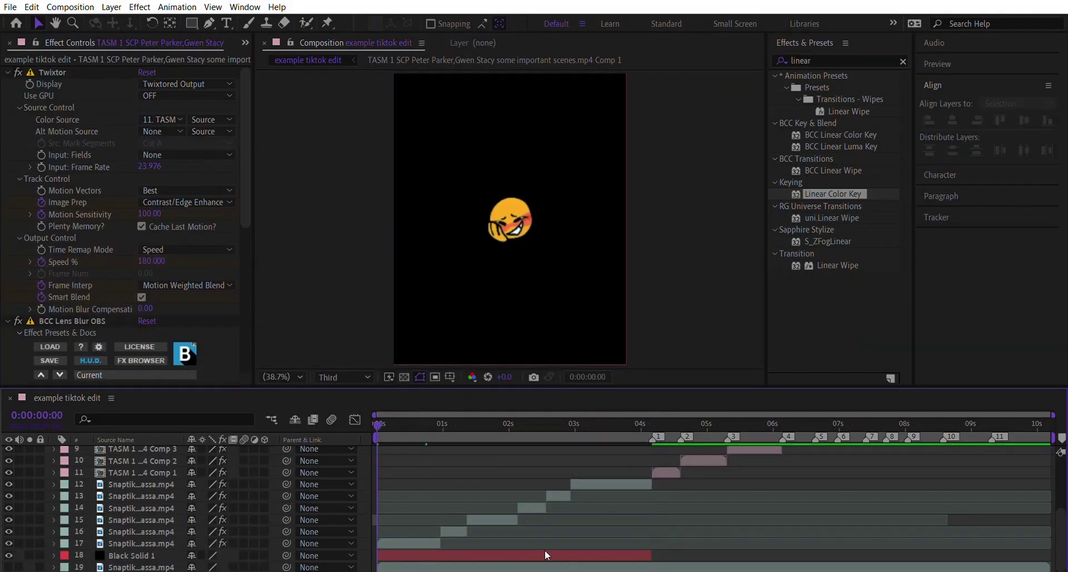
Step: Apply the "bg screen" preset to the black solid at 0:00:00:00
{"action": "left_click", "coordinate": [545, 550]}
{"action": "left_click", "coordinate": [832, 59]}
{"action": "type", "text": "bg"}
{"action": "left_click", "coordinate": [842, 176]}
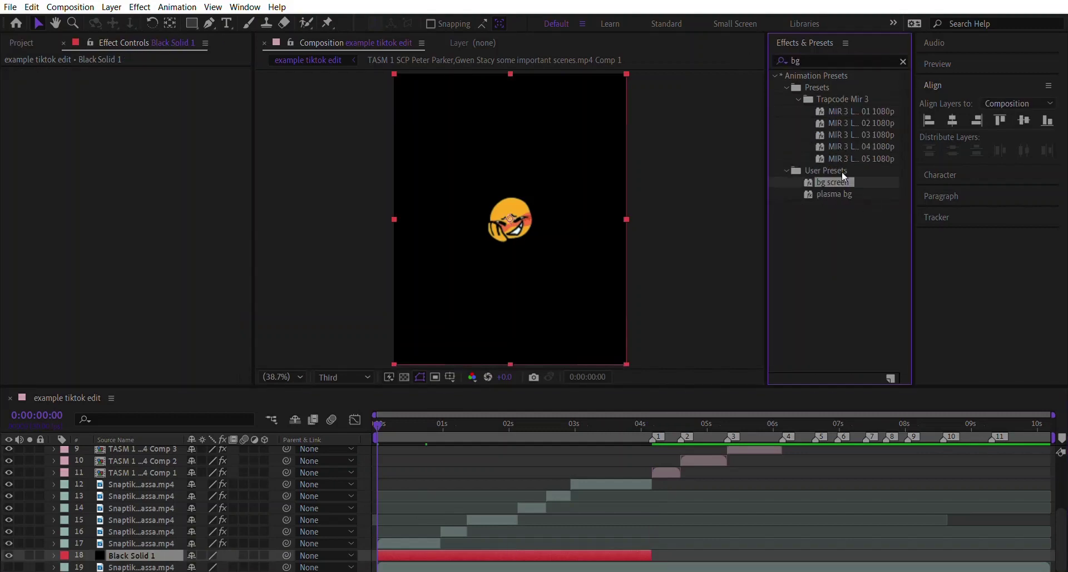
{"action": "double_click", "coordinate": [842, 173]}
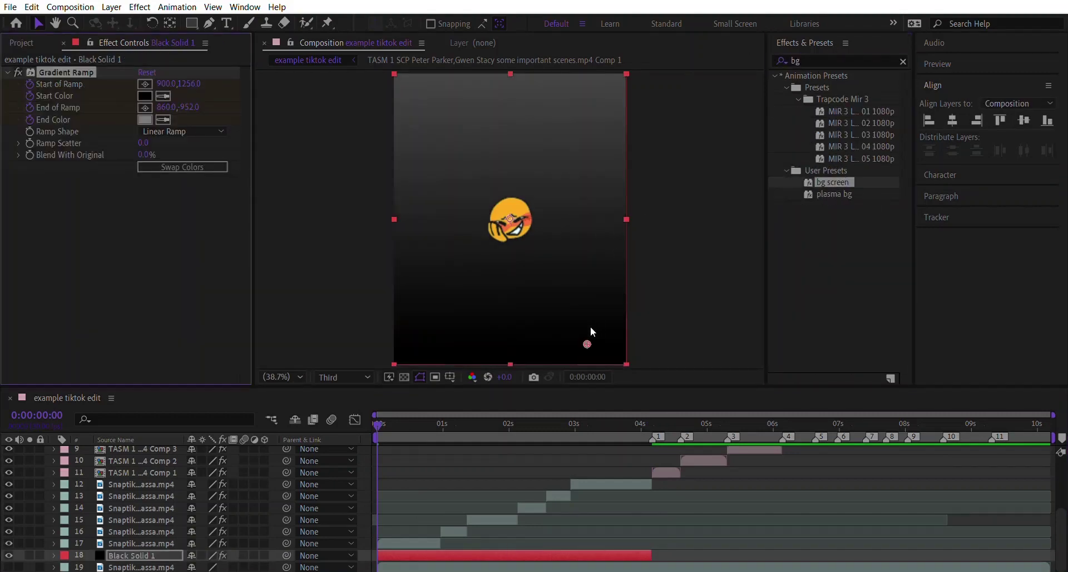
Step: Place the Gradient Ramp's start at the frame's bottom center, about 543, 1347, and its end at the top center, about 541, -5
{"action": "left_click_drag", "start_coordinate": [591, 327], "coordinate": [573, 334]}
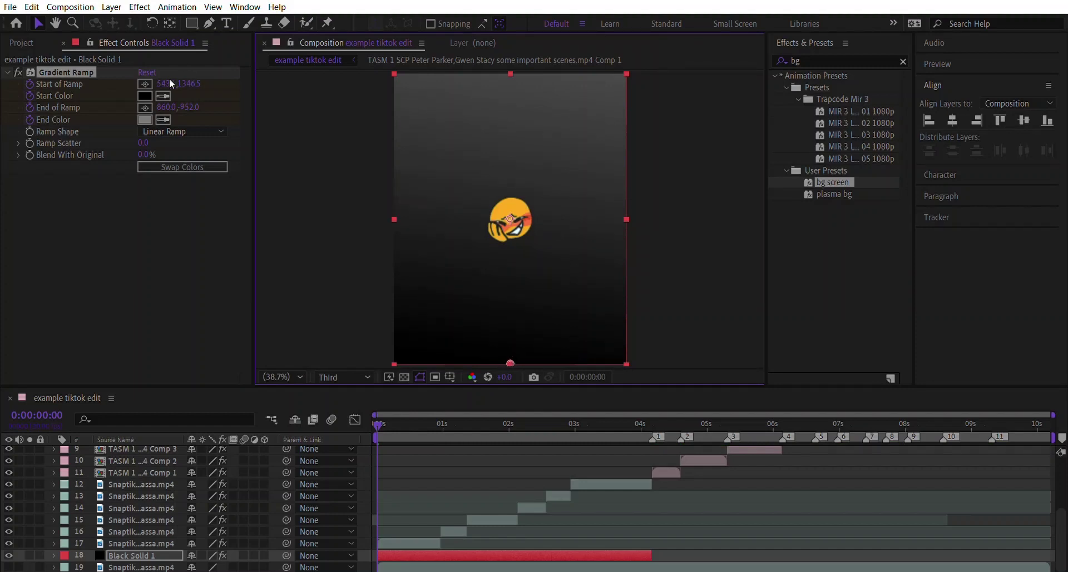
{"action": "left_click", "coordinate": [145, 108]}
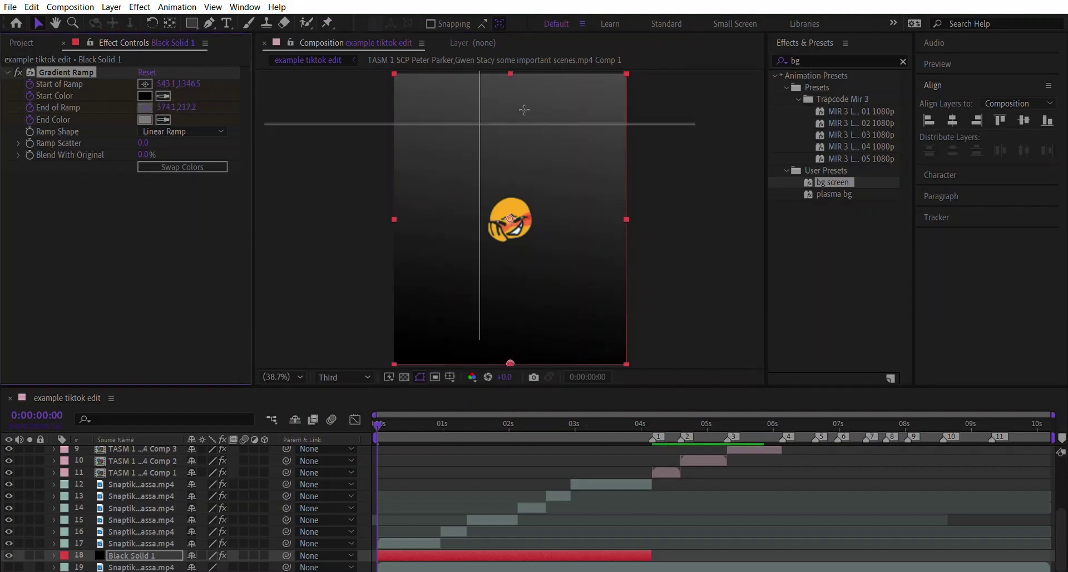
{"action": "left_click", "coordinate": [509, 58]}
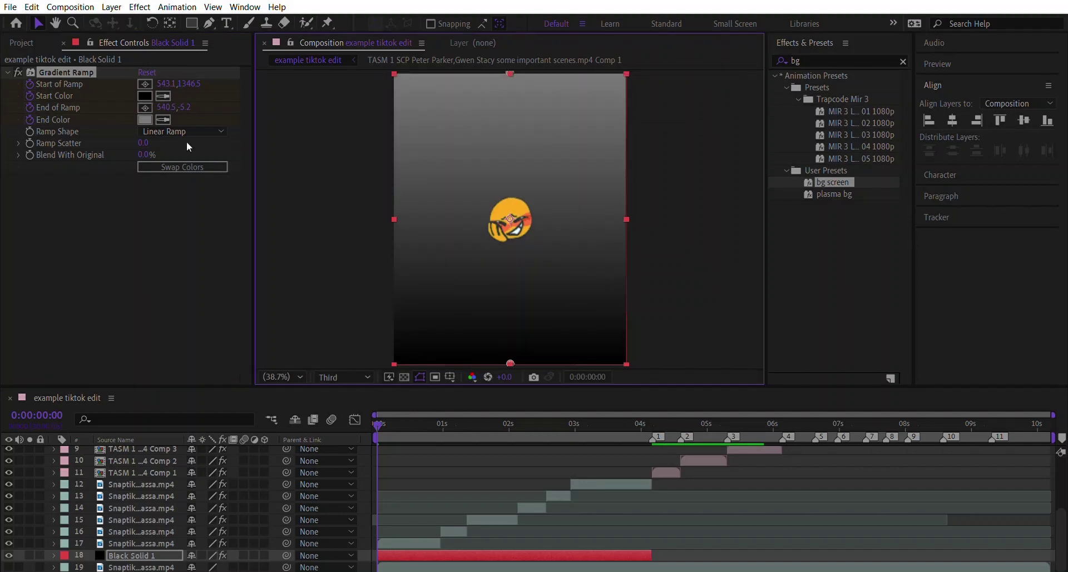
Step: Remove all keyframes from the black solid's Gradient Ramp and darken its end color to a near-black gray
{"action": "left_click", "coordinate": [91, 168]}
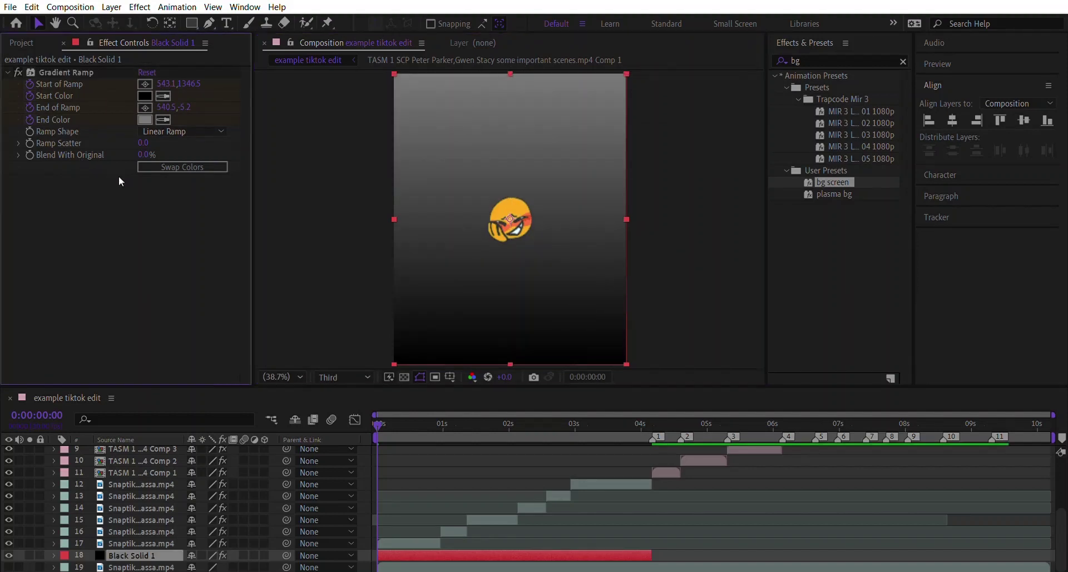
{"action": "left_click", "coordinate": [30, 107]}
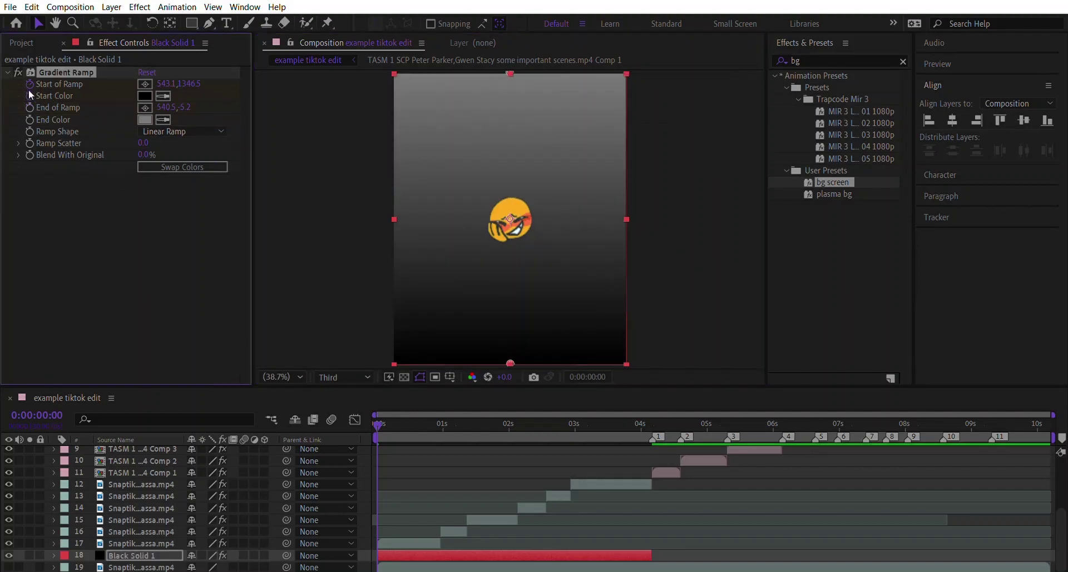
{"action": "left_click", "coordinate": [149, 108]}
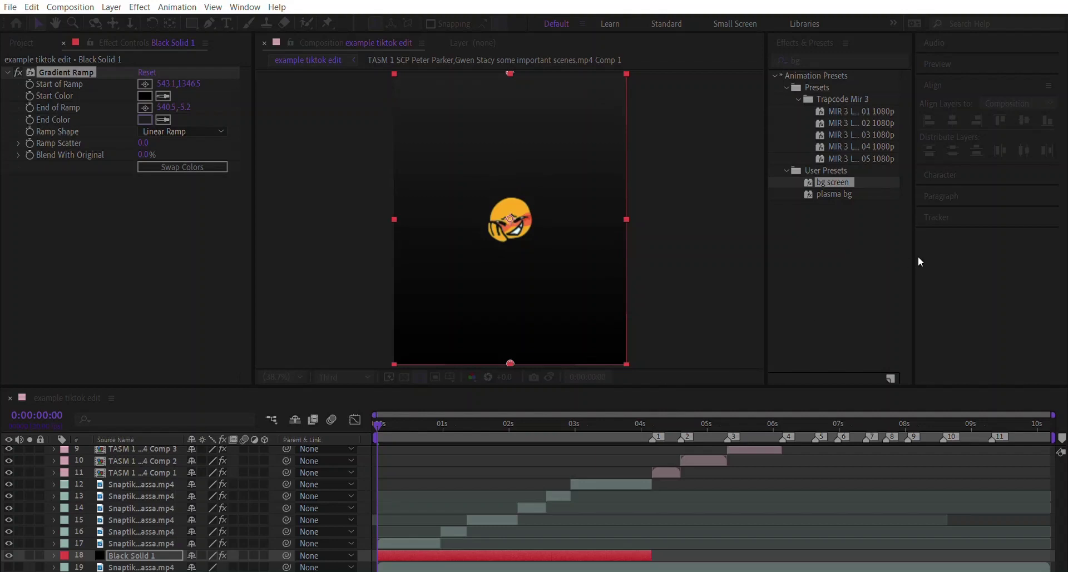
{"action": "left_click", "coordinate": [334, 199]}
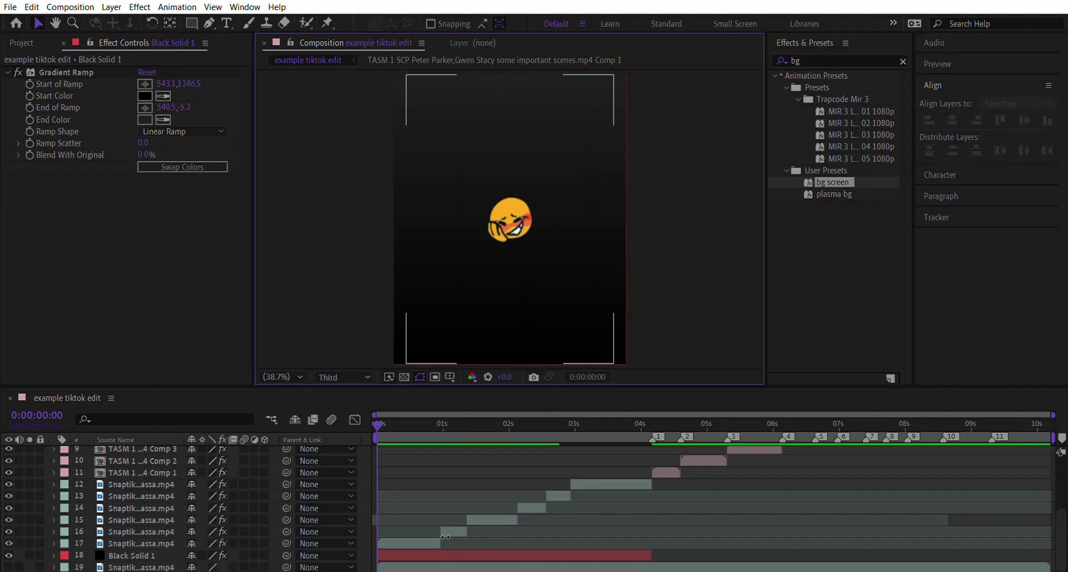
Step: Find the "snow" user preset and apply it to the black solid on layer 18
{"action": "left_click", "coordinate": [840, 57]}
{"action": "type", "text": "d"}
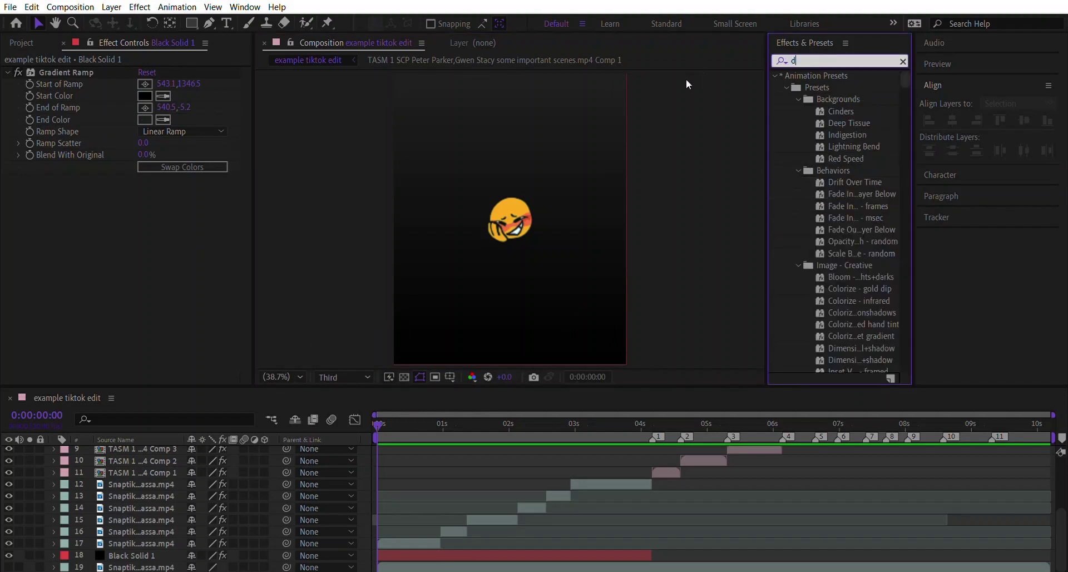
{"action": "key", "text": "BackSpace"}
{"action": "type", "text": "show"}
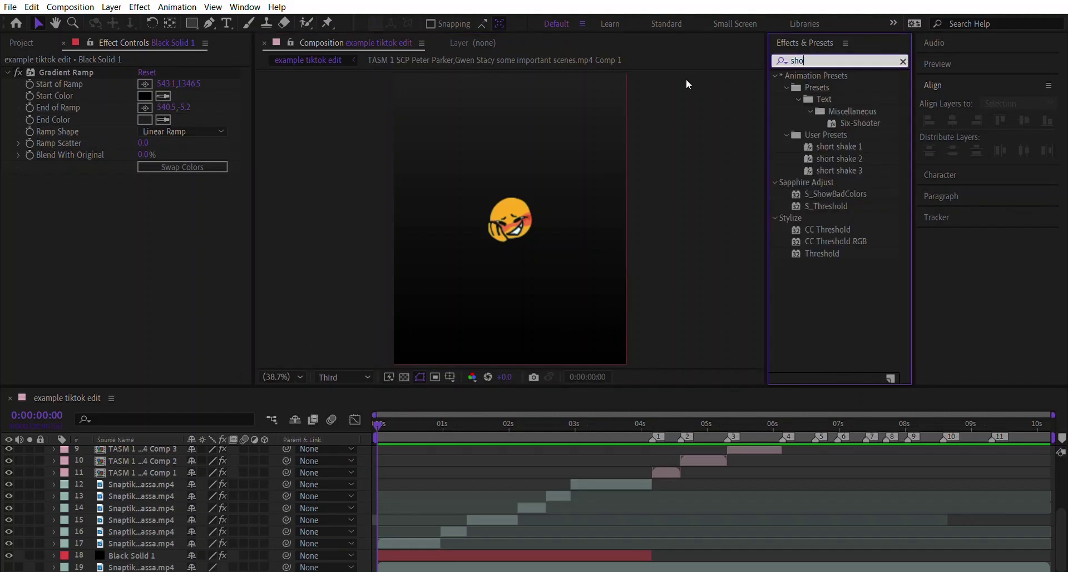
{"action": "key", "text": "BackSpace"}
{"action": "key", "text": "BackSpace"}
{"action": "key", "text": "BackSpace"}
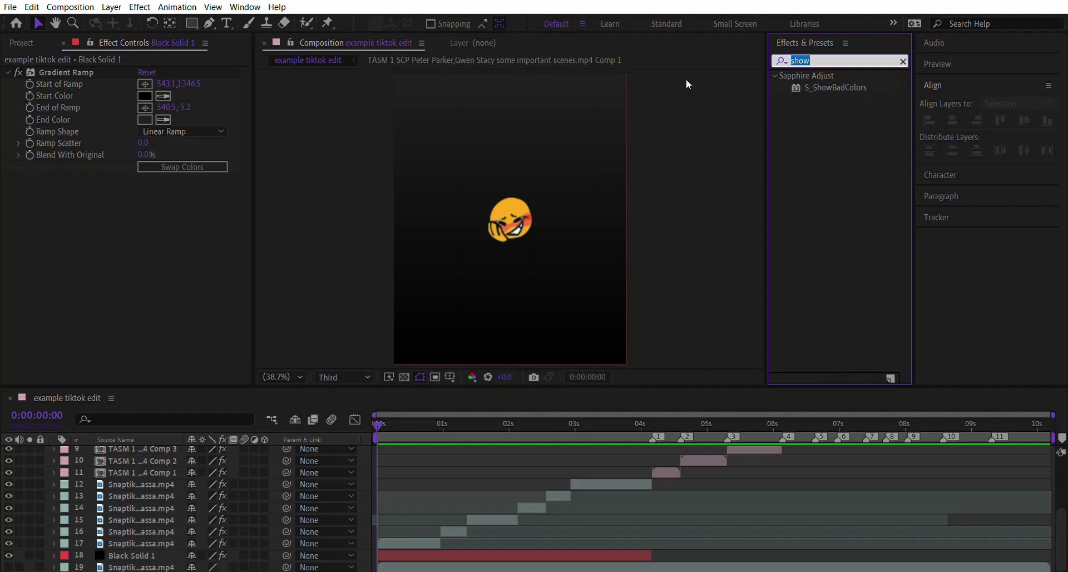
{"action": "type", "text": "now"}
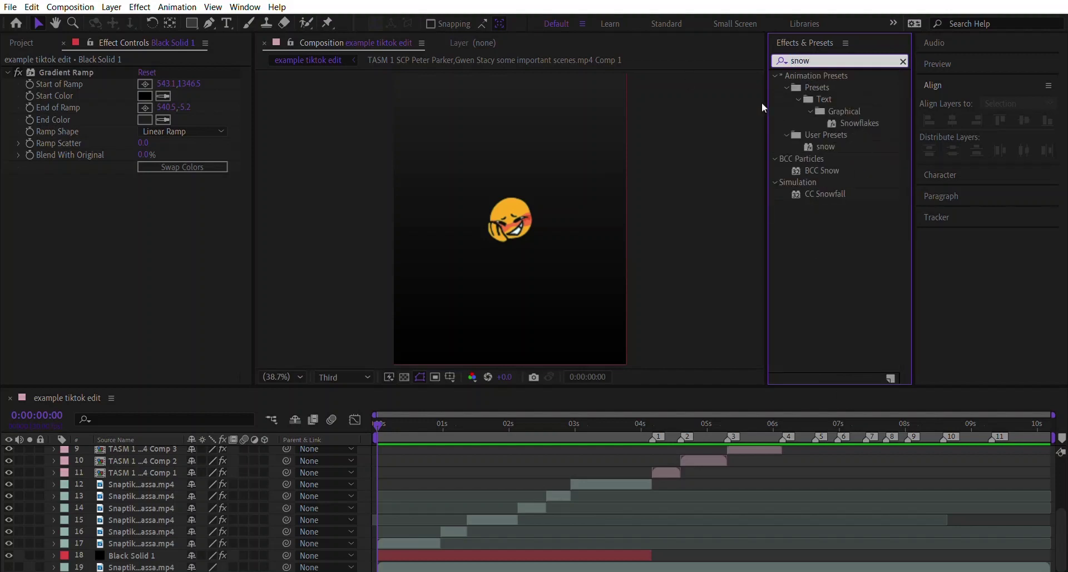
{"action": "left_click_drag", "start_coordinate": [825, 147], "coordinate": [562, 552]}
{"action": "left_click", "coordinate": [321, 208]}
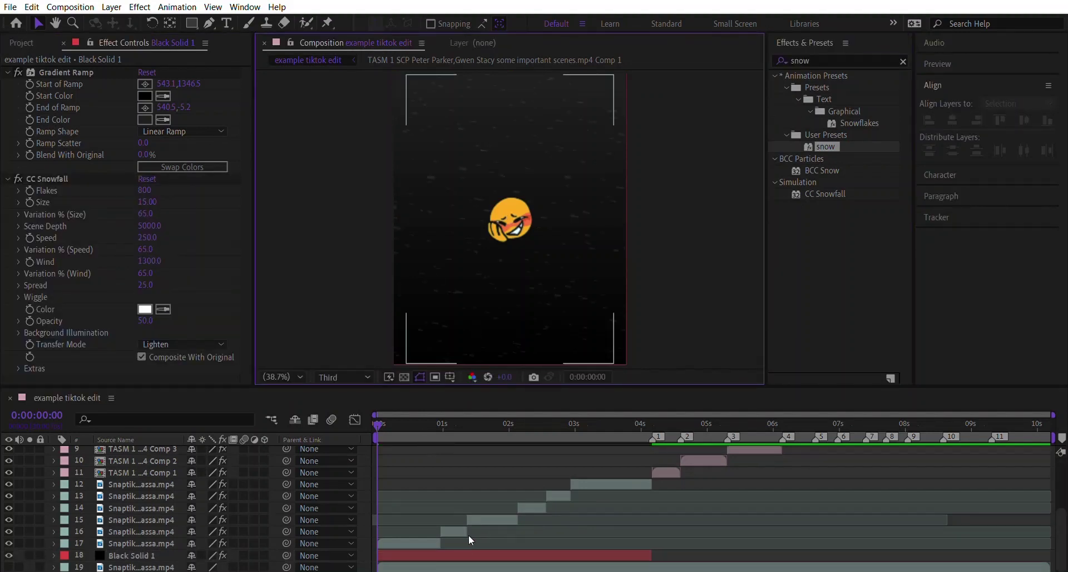
Step: Find the "drop shadow" user preset and apply it to the first emoji clip on layer 17
{"action": "double_click", "coordinate": [853, 59]}
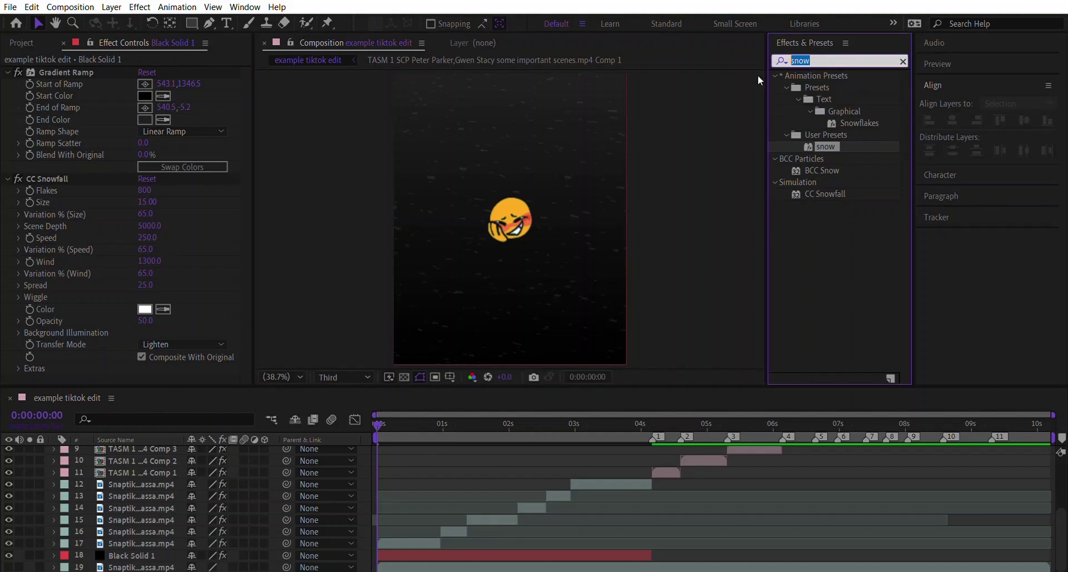
{"action": "type", "text": "drop"}
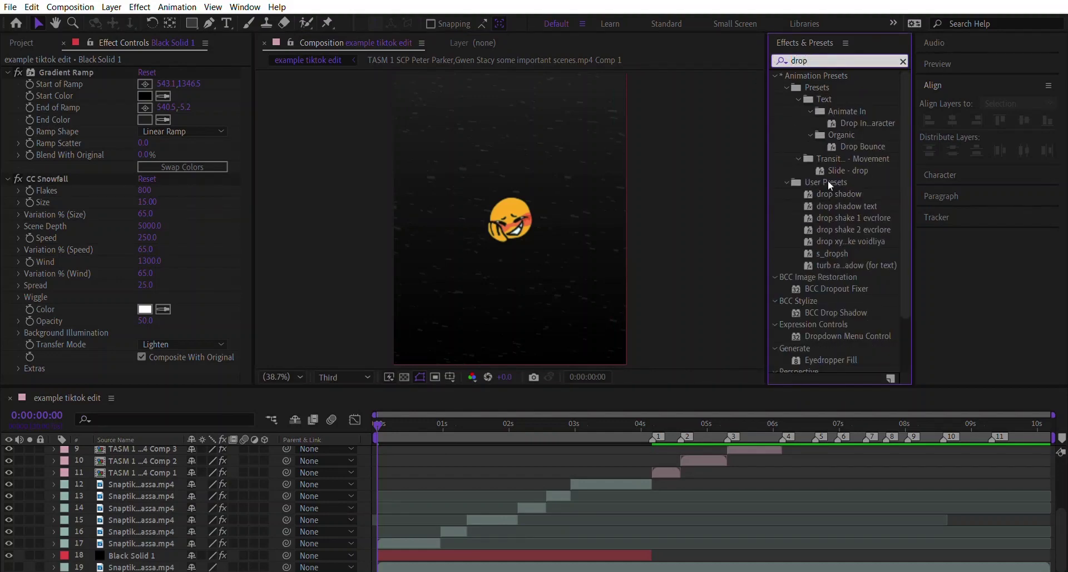
{"action": "left_click_drag", "start_coordinate": [837, 194], "coordinate": [402, 531]}
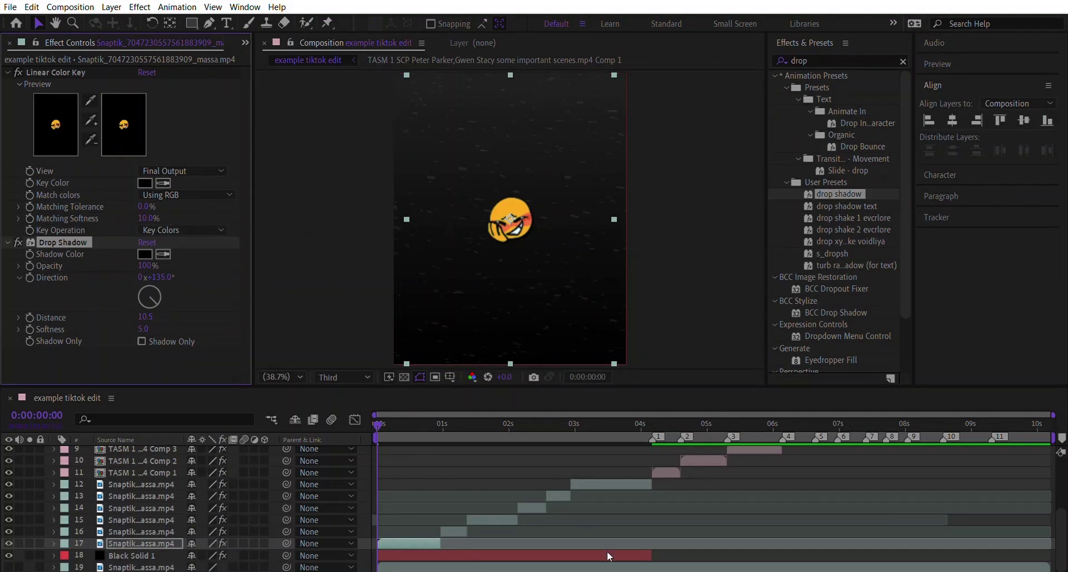
Step: Copy the Drop Shadow effect onto the other five emoji clips on layers 12 to 16 and save the project
{"action": "left_click", "coordinate": [454, 531]}
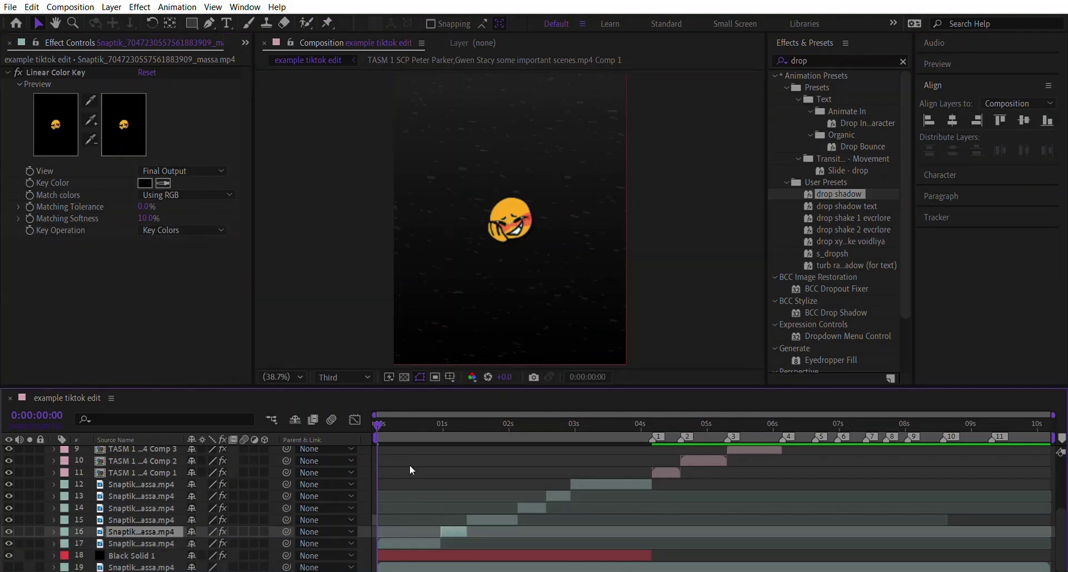
{"action": "left_click", "coordinate": [331, 295]}
{"action": "left_click_drag", "start_coordinate": [361, 466], "coordinate": [370, 518]}
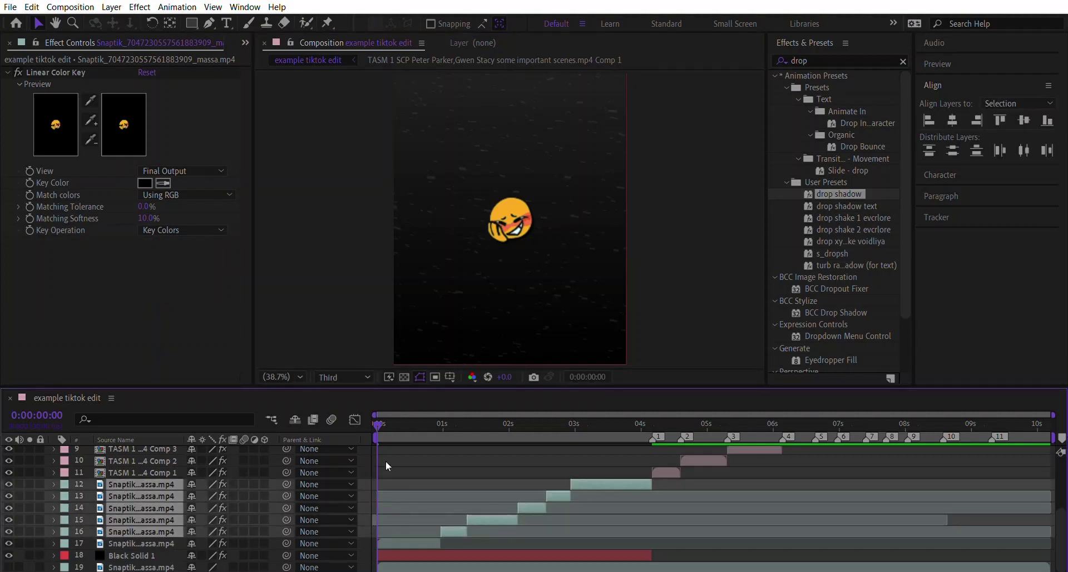
{"action": "key", "text": "ctrl+v"}
{"action": "left_click", "coordinate": [340, 237]}
{"action": "key", "text": "ctrl+s"}
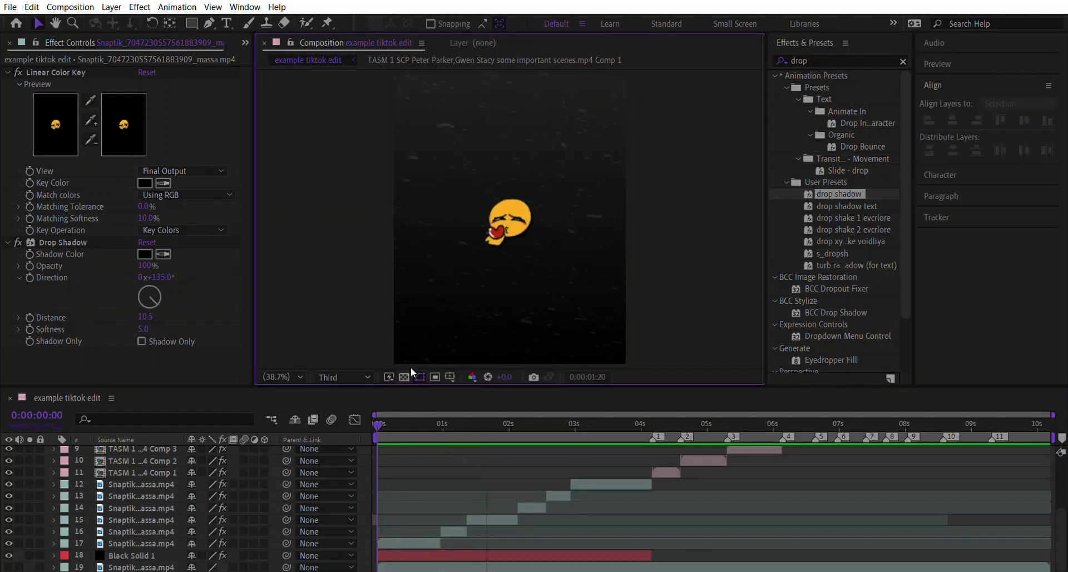
{"action": "key", "text": "space"}
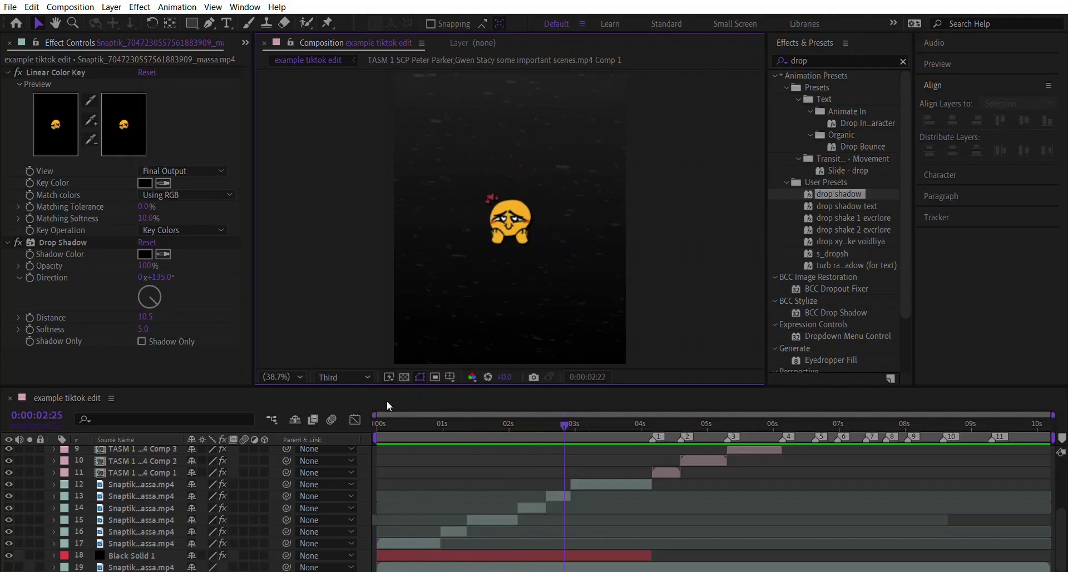
{"action": "left_click", "coordinate": [372, 422]}
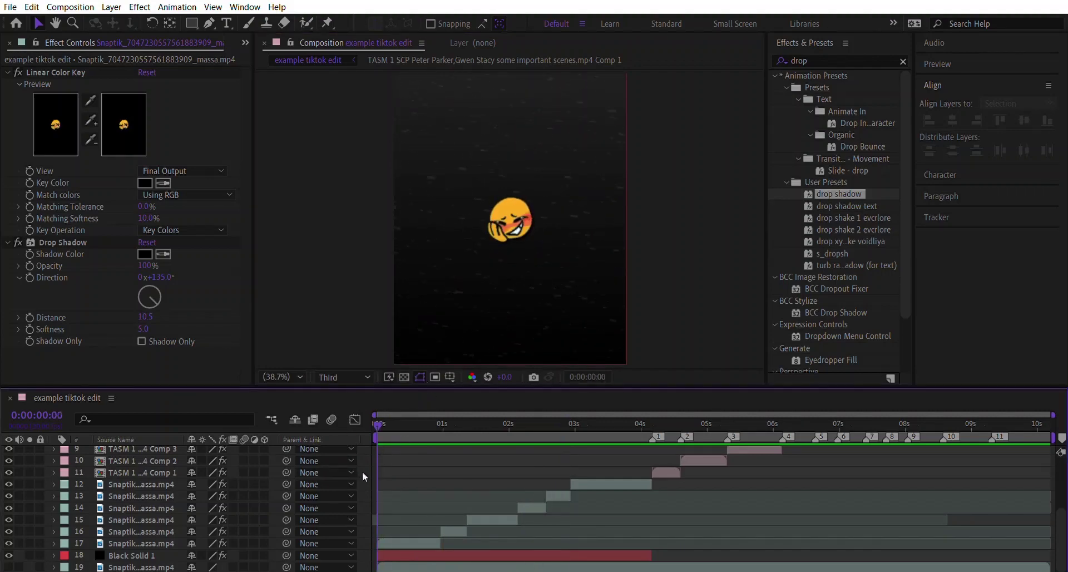
Step: Set the scale of all six emoji clips on layers 12 to 17 to 160%
{"action": "left_click_drag", "start_coordinate": [362, 471], "coordinate": [373, 546]}
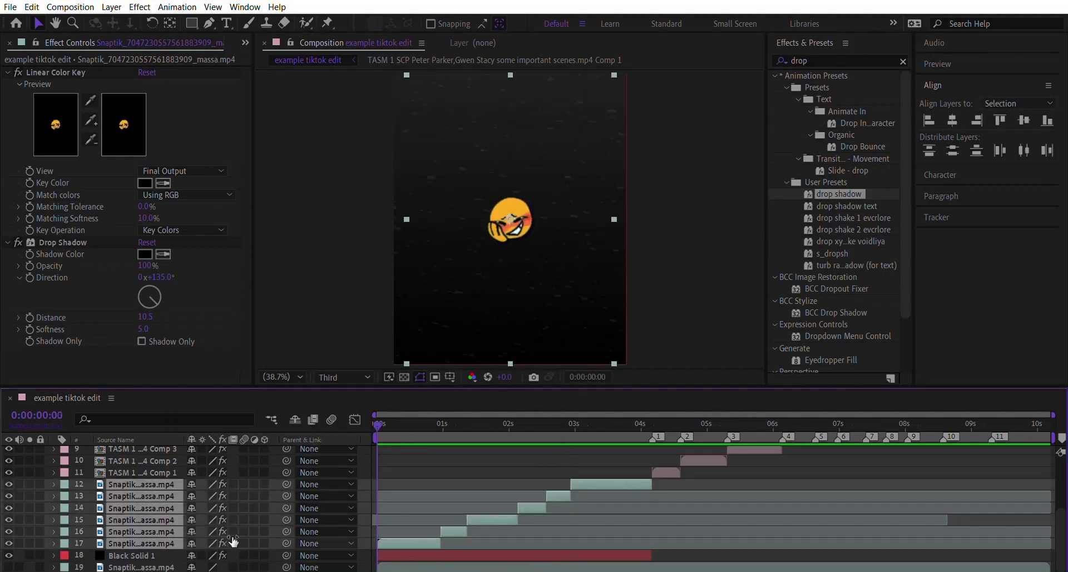
{"action": "key", "text": "s"}
{"action": "left_click", "coordinate": [208, 495]}
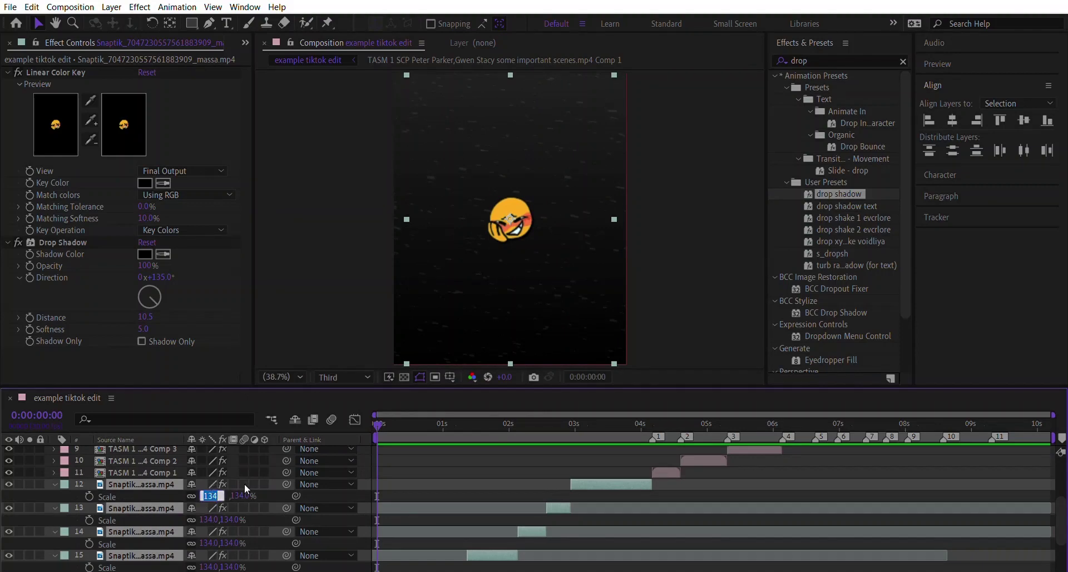
{"action": "type", "text": "150"}
{"action": "key", "text": "Return"}
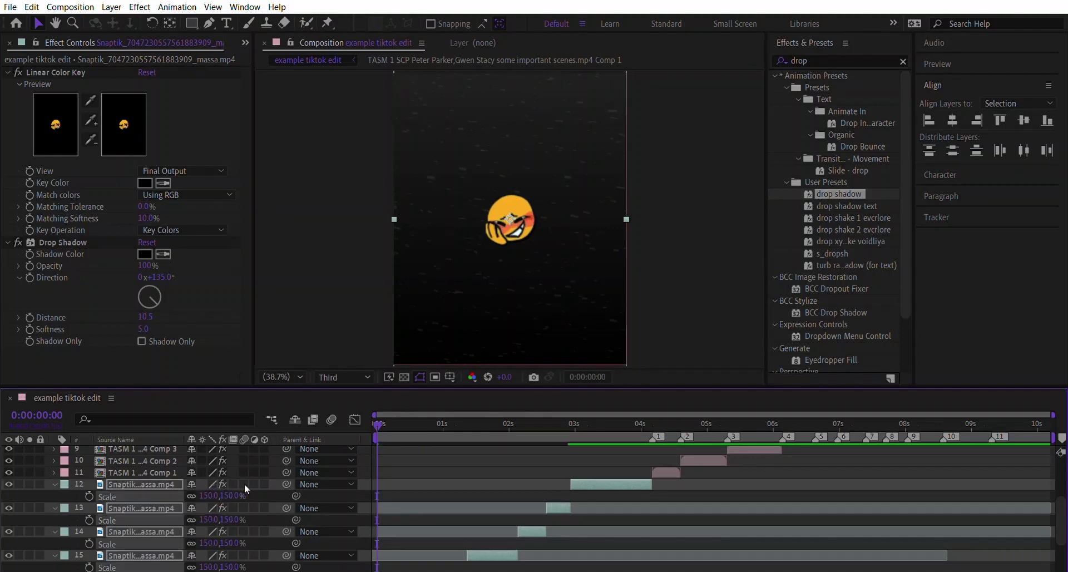
{"action": "left_click", "coordinate": [210, 495]}
{"action": "type", "text": "1"}
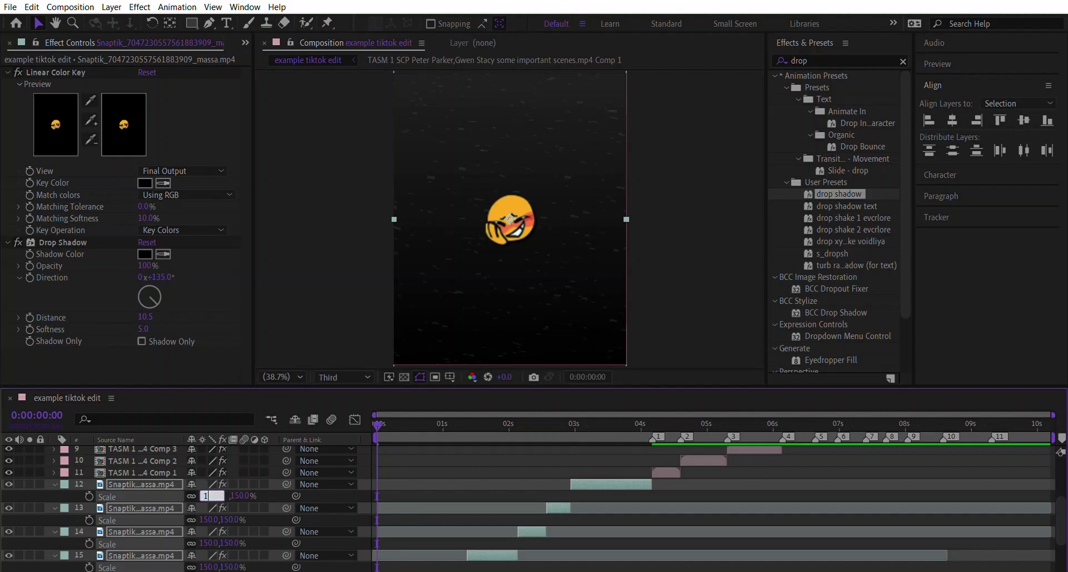
{"action": "type", "text": "60"}
{"action": "key", "text": "Return"}
{"action": "key", "text": "s"}
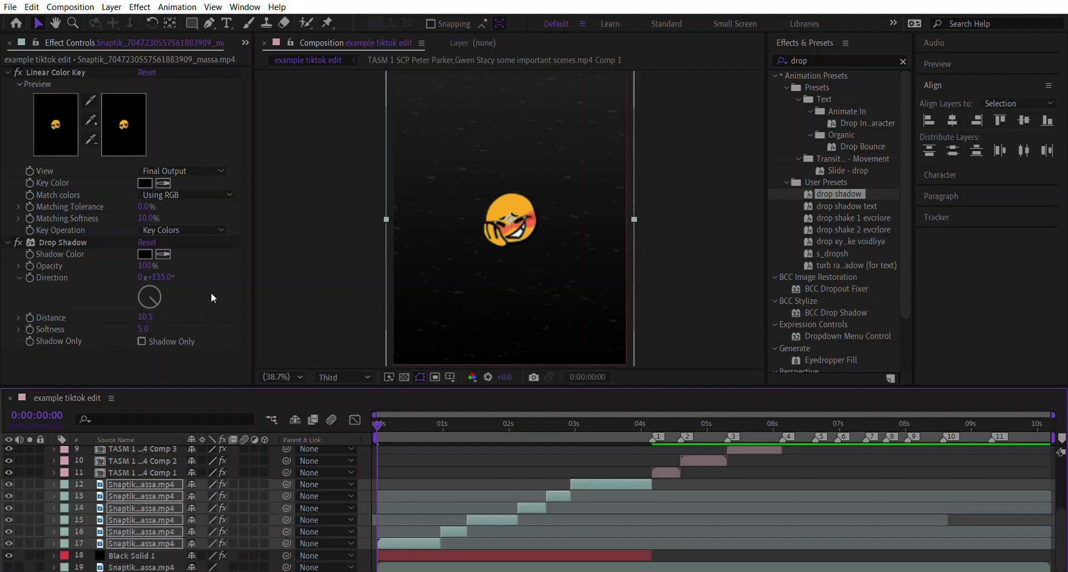
{"action": "left_click", "coordinate": [316, 269]}
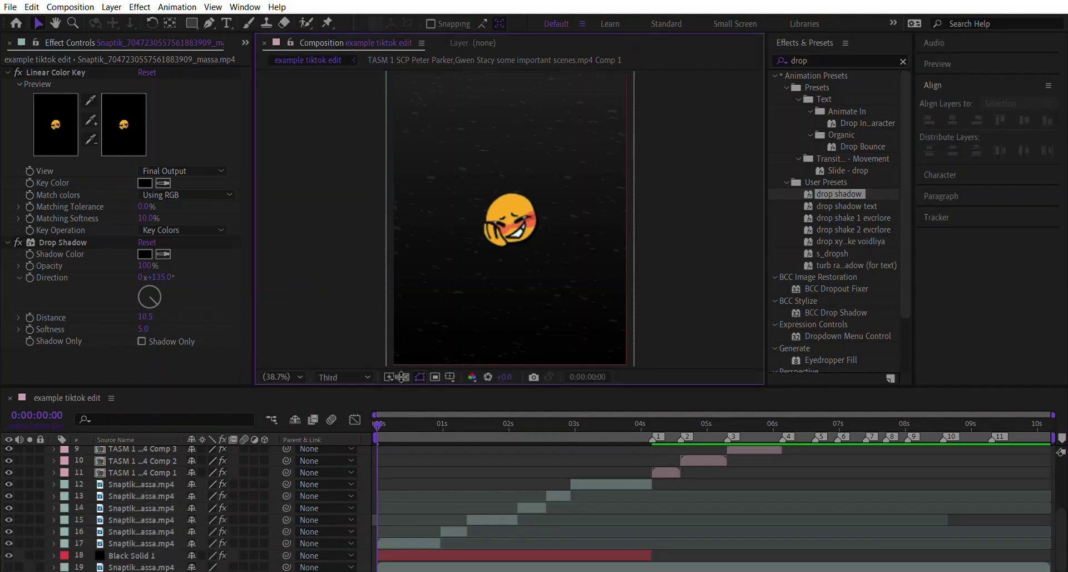
Step: Preview the intro up to 0:00:03:17 and pre-compose the last emoji clip on layer 12
{"action": "key", "text": "space"}
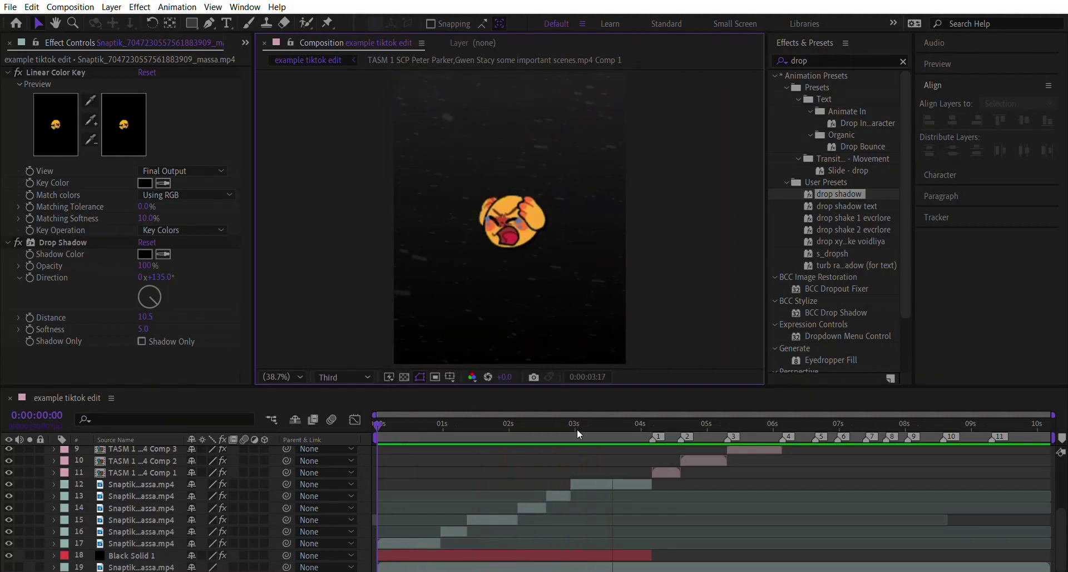
{"action": "key", "text": "space"}
{"action": "left_click", "coordinate": [611, 413]}
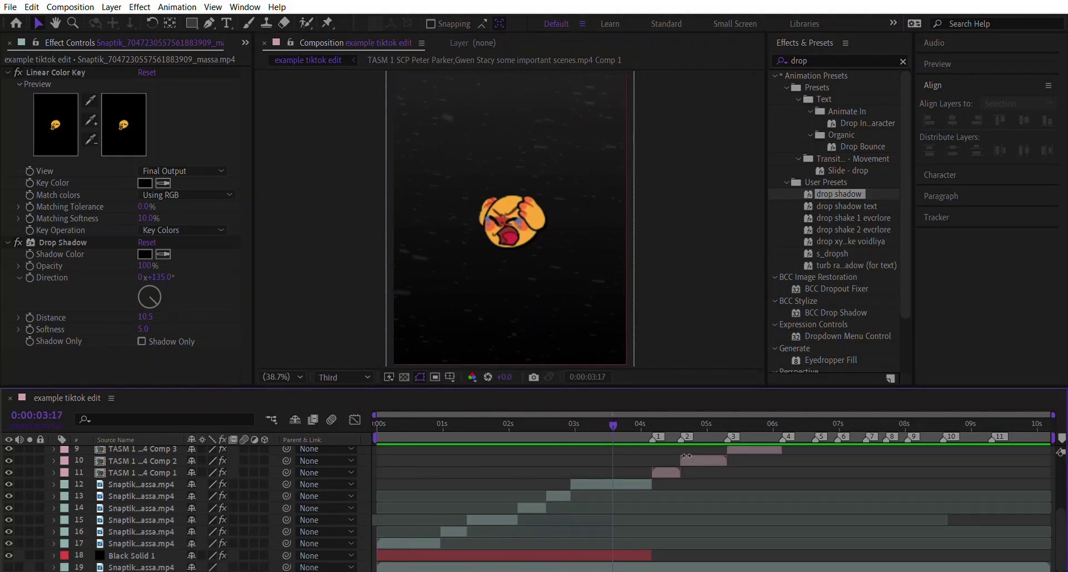
{"action": "left_click", "coordinate": [634, 483]}
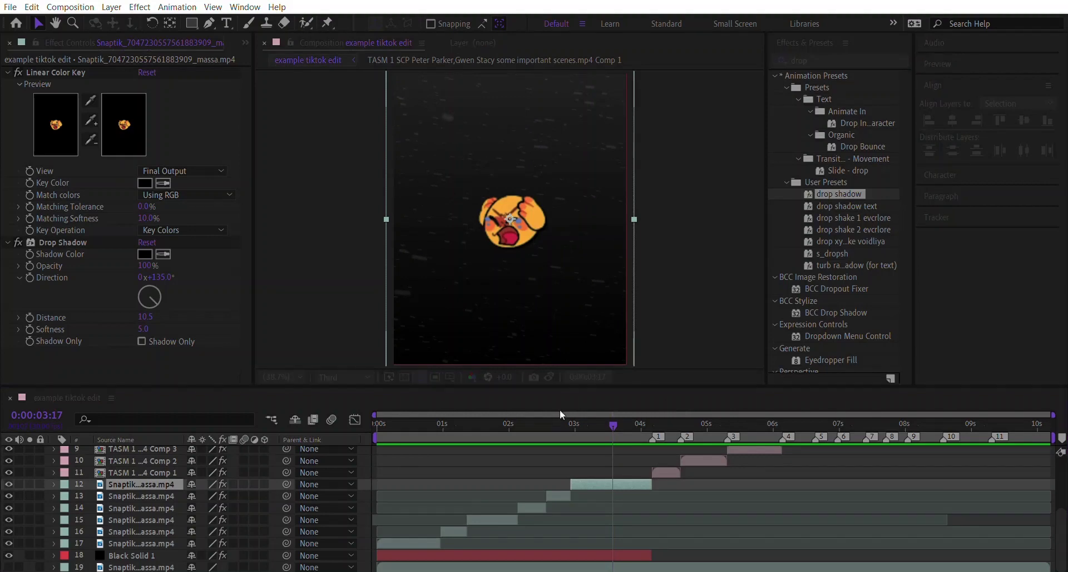
{"action": "key", "text": "Return"}
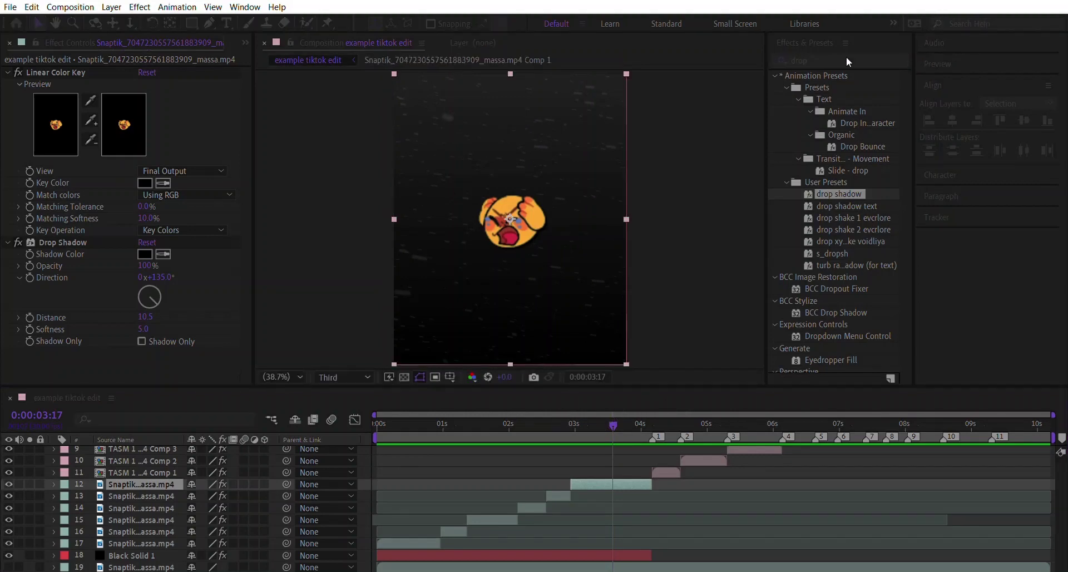
Step: Find S_BlurMoCurves and apply it to the pre-composed emoji clip on layer 12
{"action": "type", "text": "blurmo"}
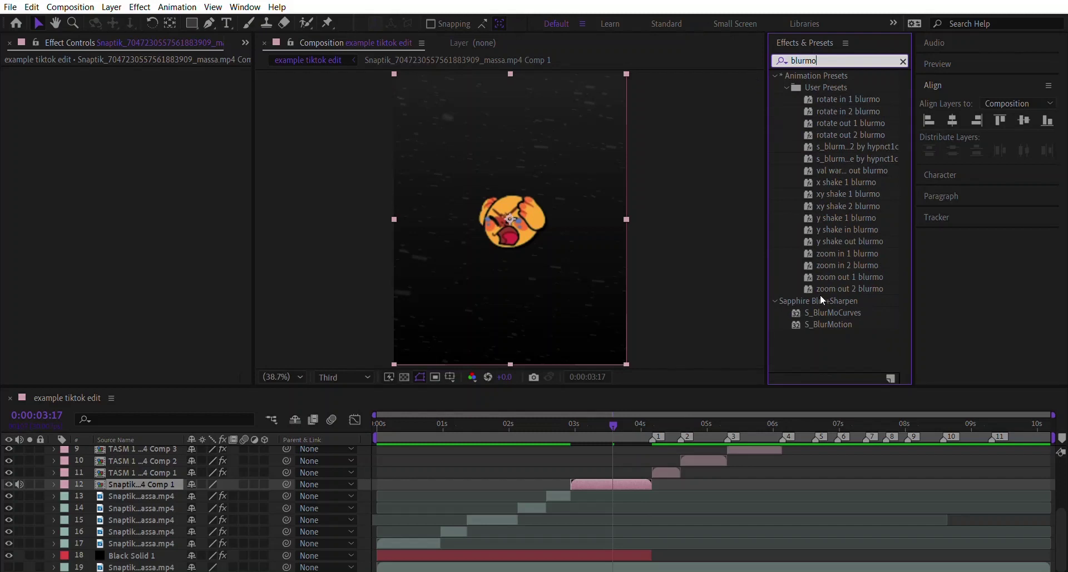
{"action": "left_click", "coordinate": [833, 312]}
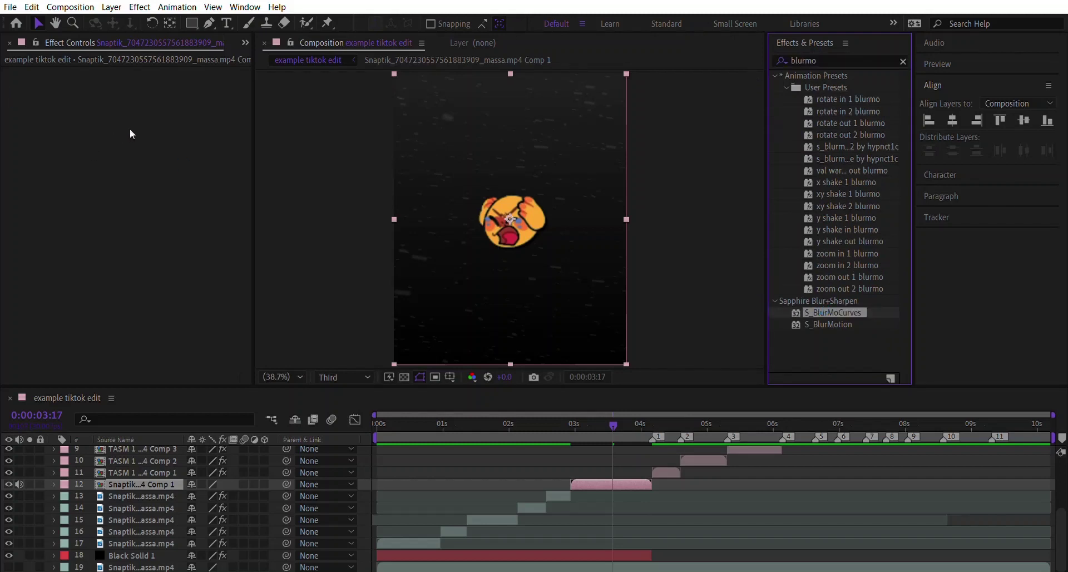
{"action": "left_click_drag", "start_coordinate": [160, 132], "coordinate": [161, 134]}
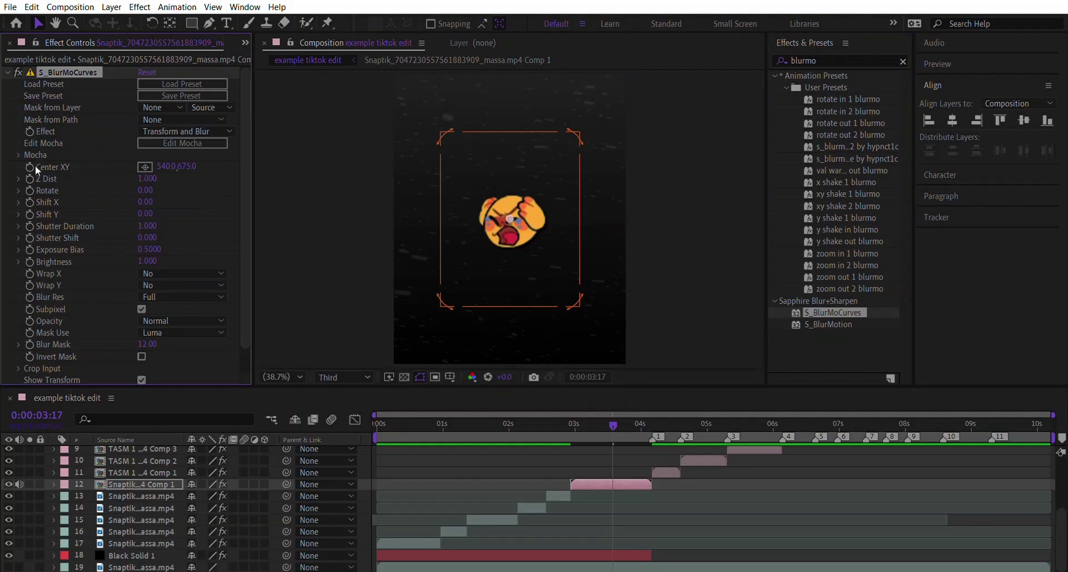
Step: Keyframe the S_BlurMoCurves Z Dist at 1 at 0:00:03:17 and at 3 at 0:00:04:05
{"action": "key", "text": "space"}
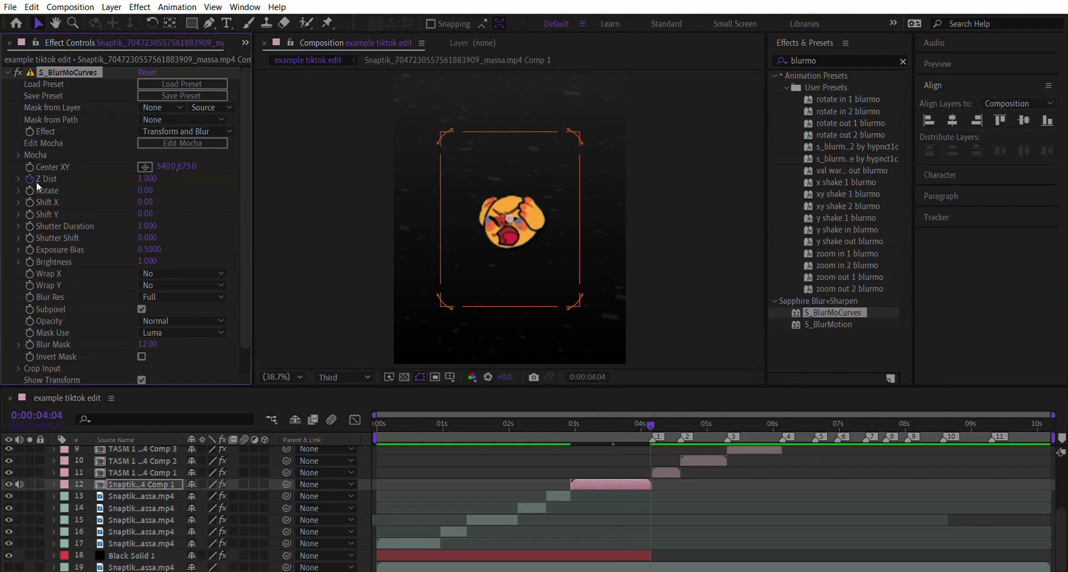
{"action": "left_click", "coordinate": [139, 178]}
{"action": "key", "text": "Return"}
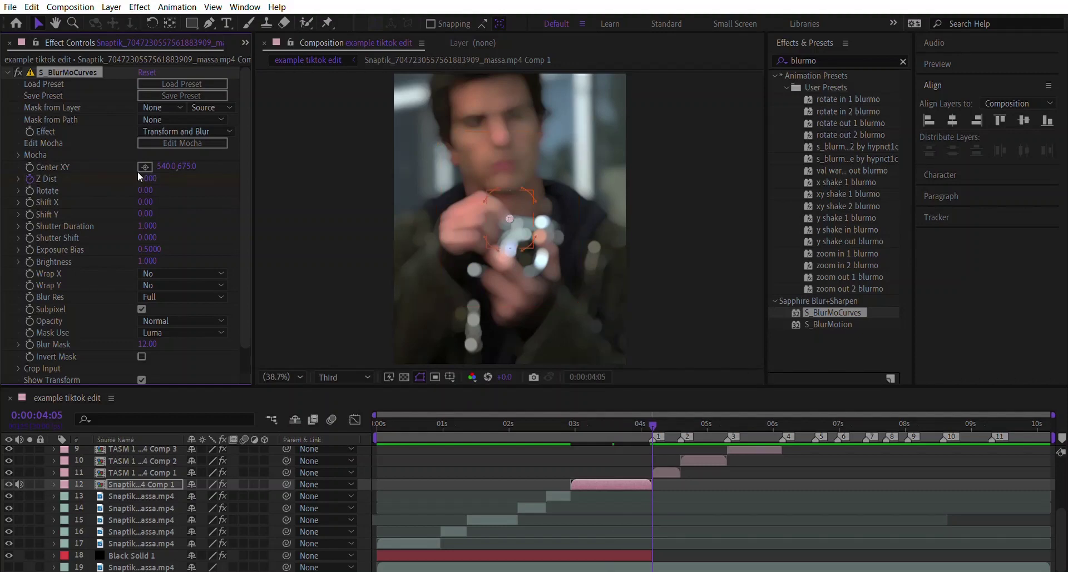
Step: Apply Easy Ease to both Z Dist keyframes on layer 12 and display their curve in the Graph Editor
{"action": "key", "text": "u"}
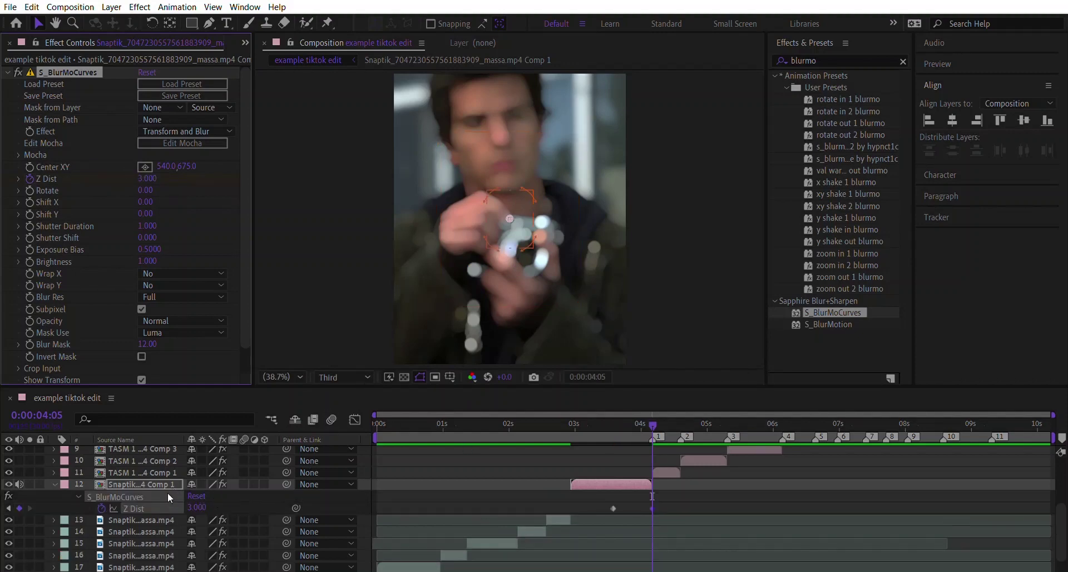
{"action": "left_click", "coordinate": [168, 492]}
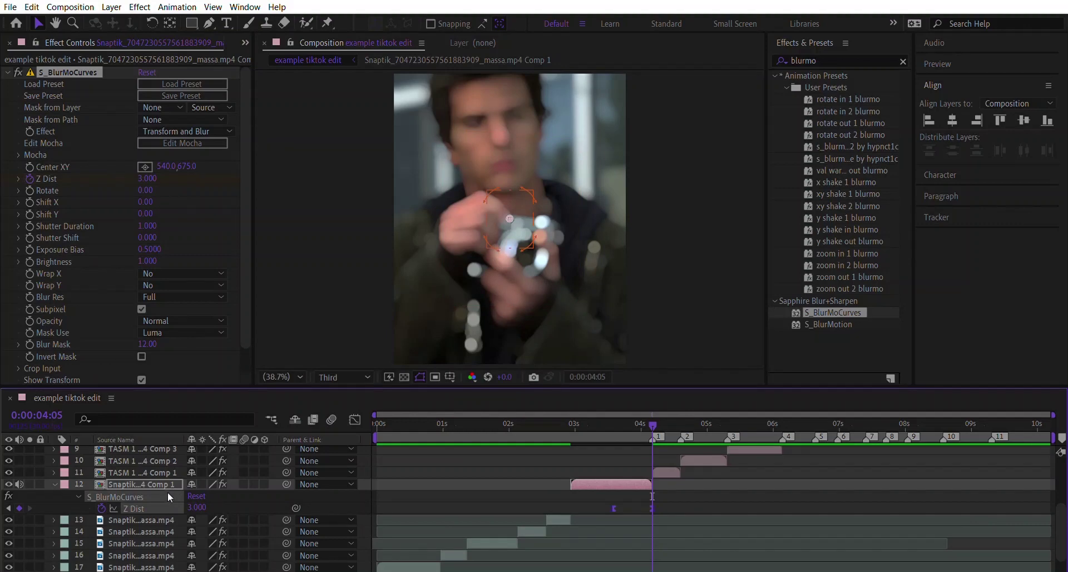
{"action": "left_click", "coordinate": [355, 420]}
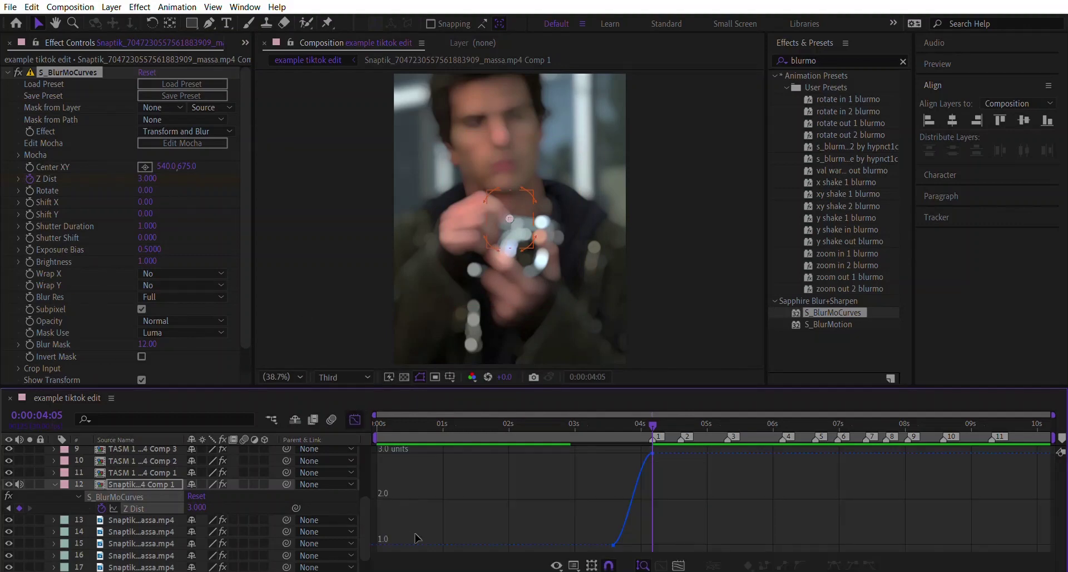
Step: Reshape the Z Dist curve on layer 12 so it starts gently and rises steeply into 0:00:04:05, then leave the Graph Editor
{"action": "key", "text": "minus"}
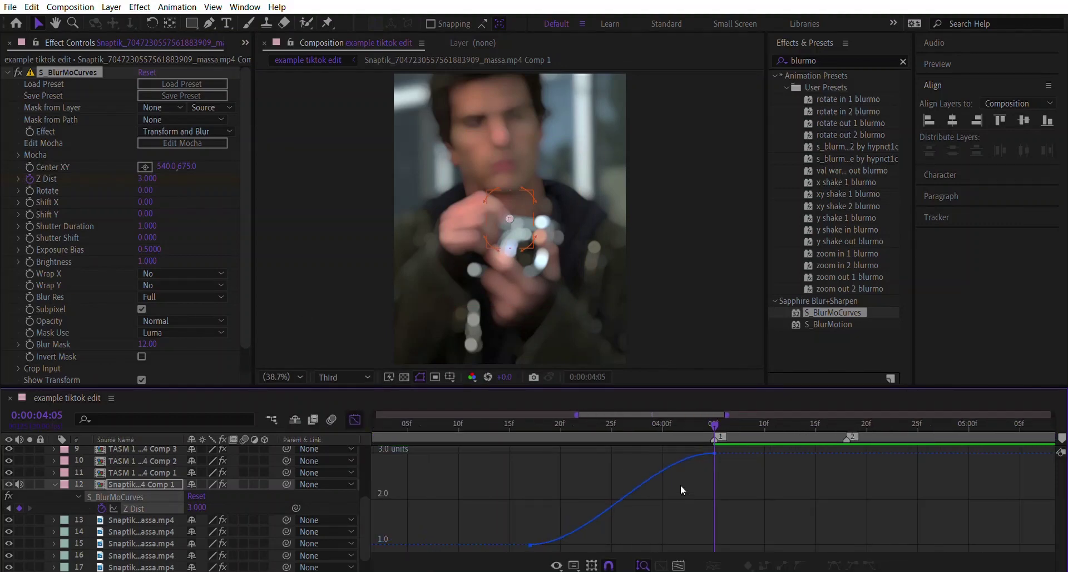
{"action": "left_click", "coordinate": [661, 468]}
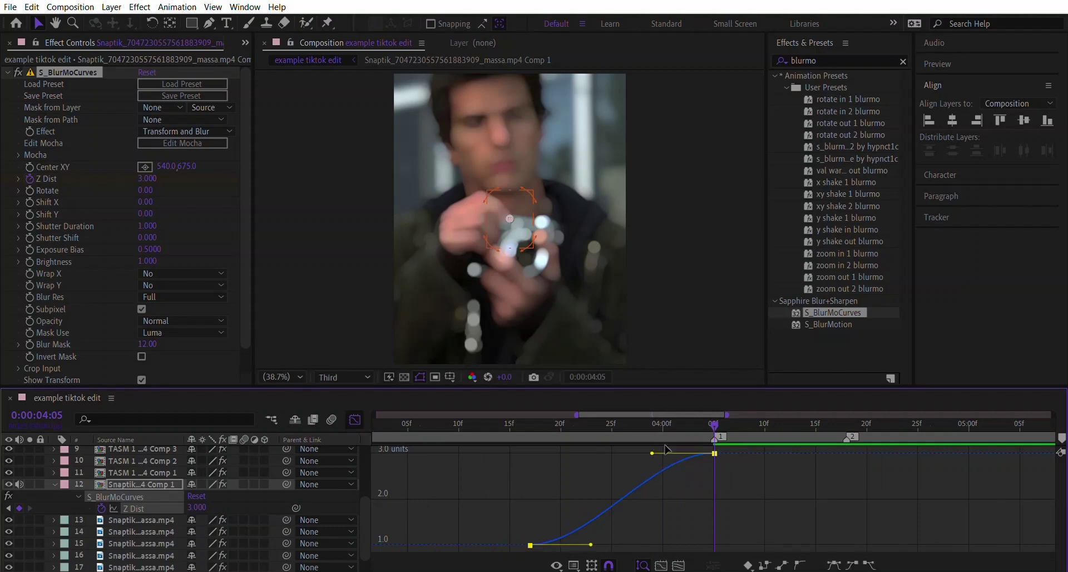
{"action": "left_click_drag", "start_coordinate": [652, 453], "coordinate": [725, 492]}
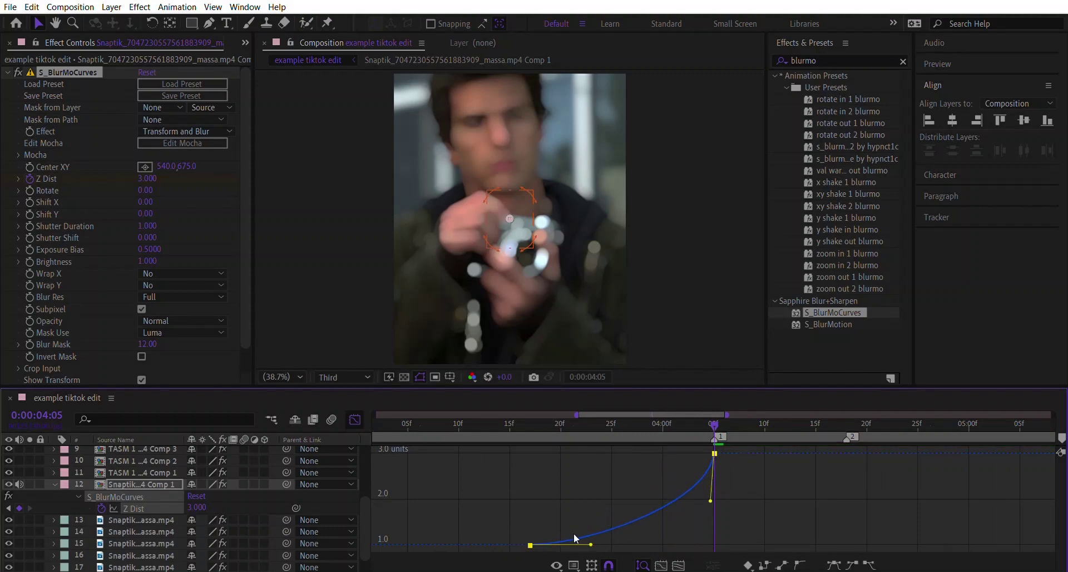
{"action": "left_click", "coordinate": [596, 537]}
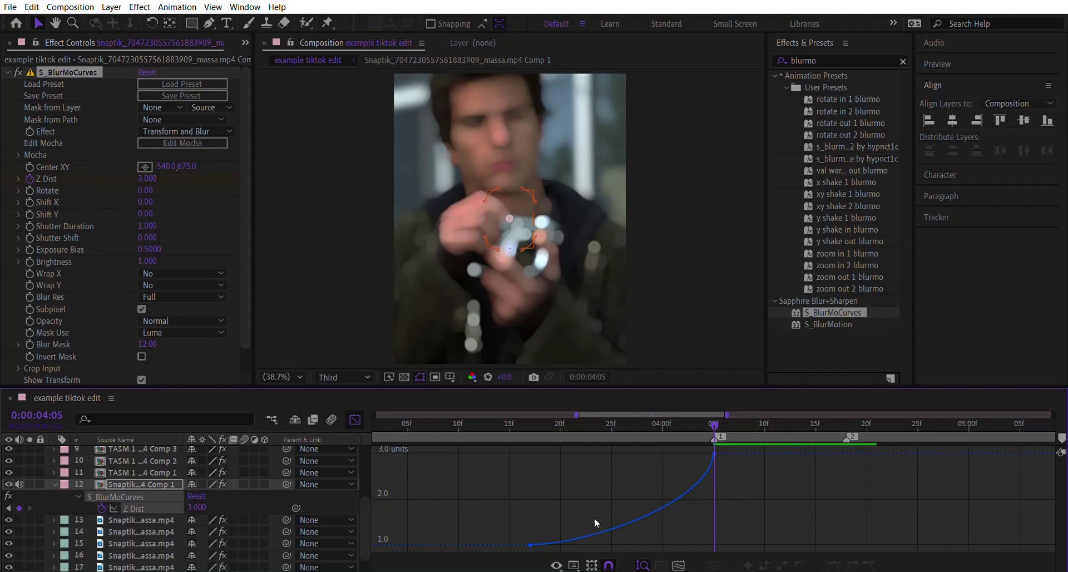
{"action": "key", "text": "ctrl+a"}
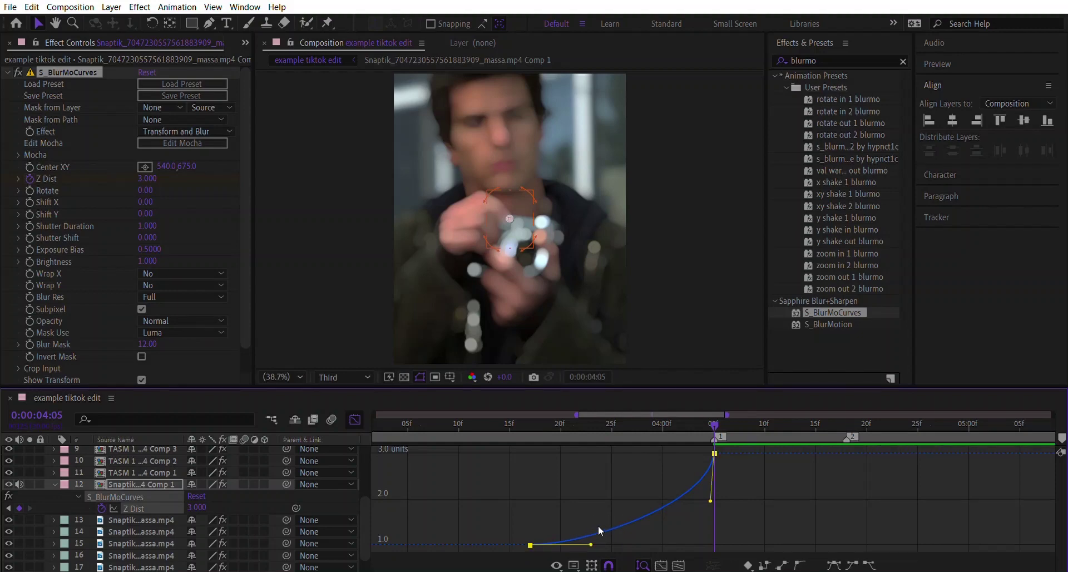
{"action": "left_click_drag", "start_coordinate": [591, 543], "coordinate": [739, 518]}
{"action": "left_click", "coordinate": [355, 419]}
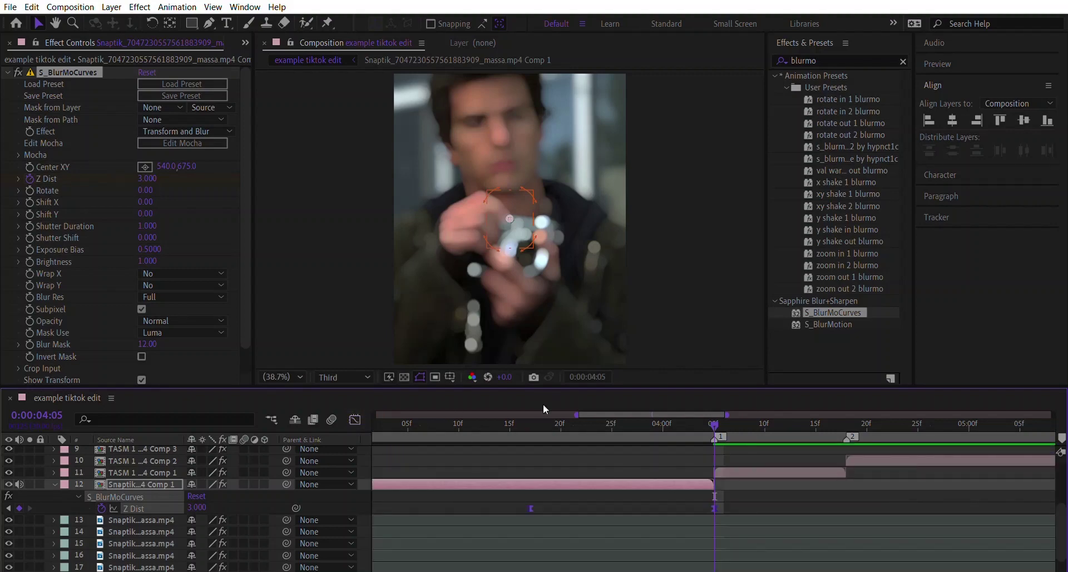
Step: Collapse layer 12's keyframed properties and preview the emoji intro from the start of the composition
{"action": "key", "text": "semicolon"}
{"action": "key", "text": "Home"}
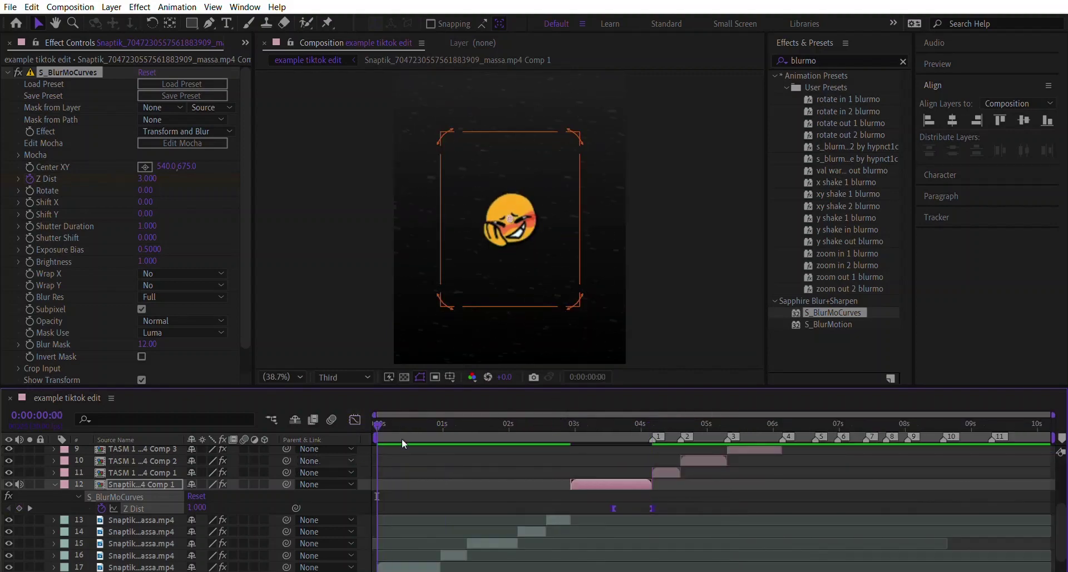
{"action": "key", "text": "u"}
{"action": "left_click", "coordinate": [366, 315]}
{"action": "key", "text": "space"}
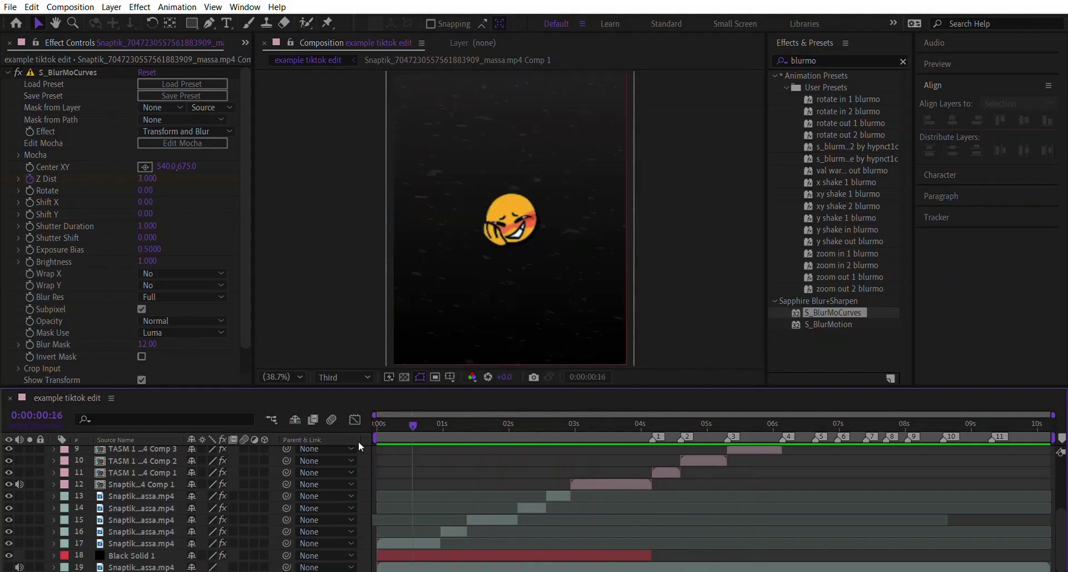
Step: Scale up the emoji clip inside the layer 12 pre-comp and the emoji clips on layers 13 to 17, and preview the edit
{"action": "left_click", "coordinate": [359, 318]}
{"action": "double_click", "coordinate": [366, 472]}
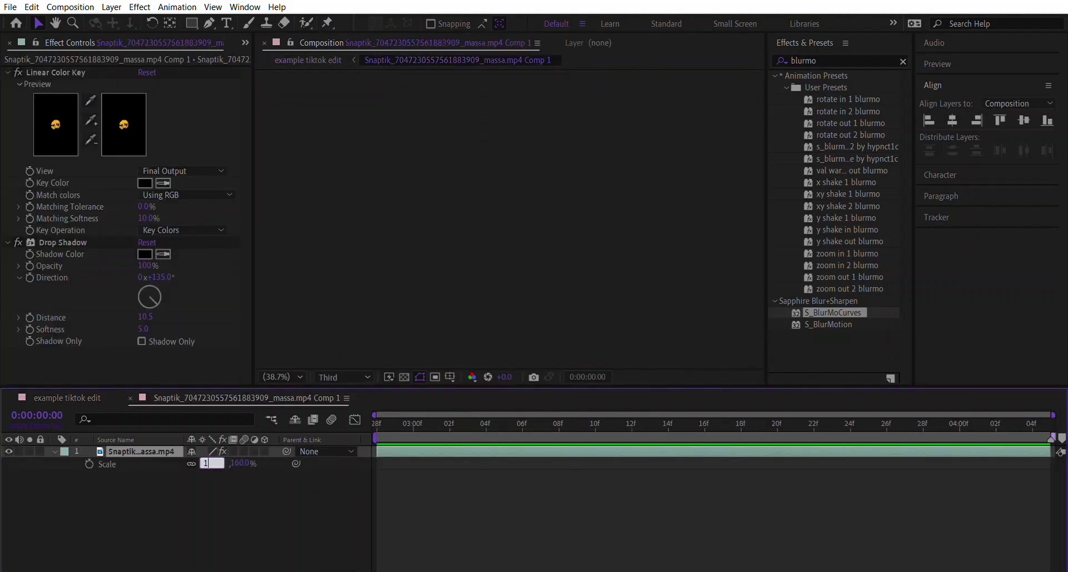
{"action": "left_click", "coordinate": [129, 398]}
{"action": "left_click", "coordinate": [209, 508]}
{"action": "left_click", "coordinate": [271, 201]}
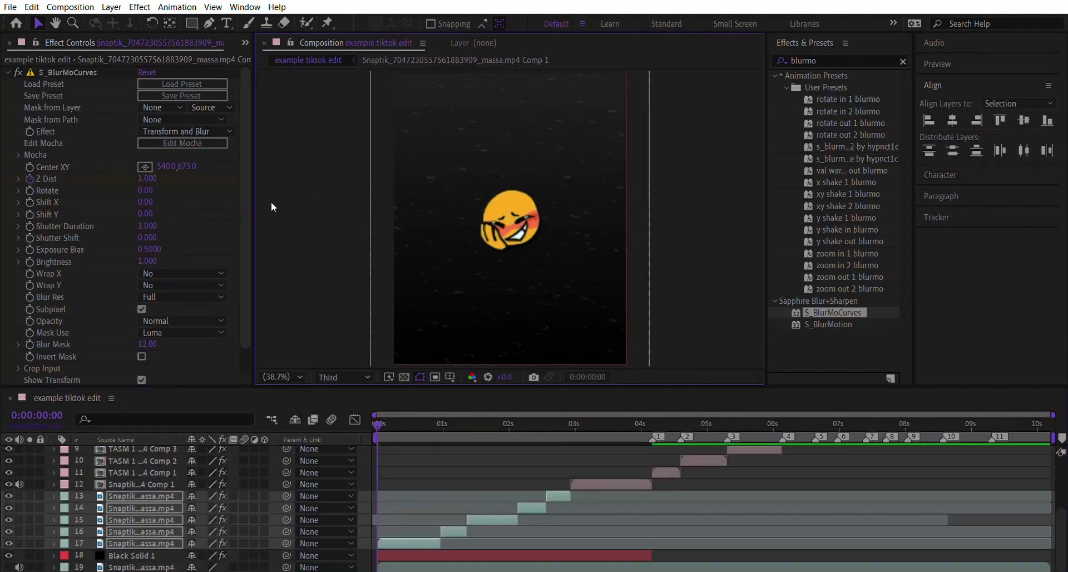
{"action": "key", "text": "space"}
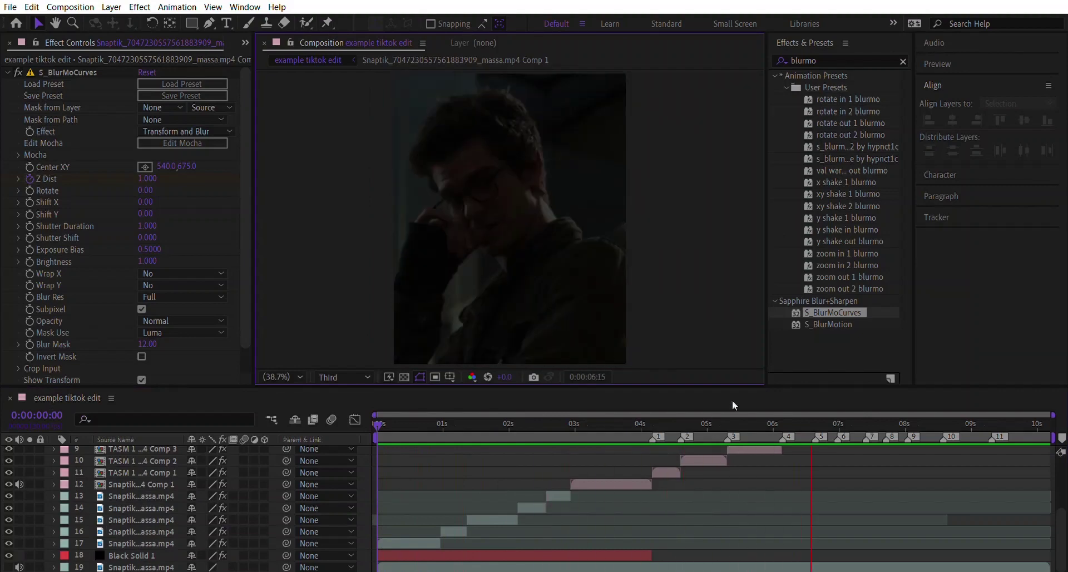
{"action": "key", "text": "space"}
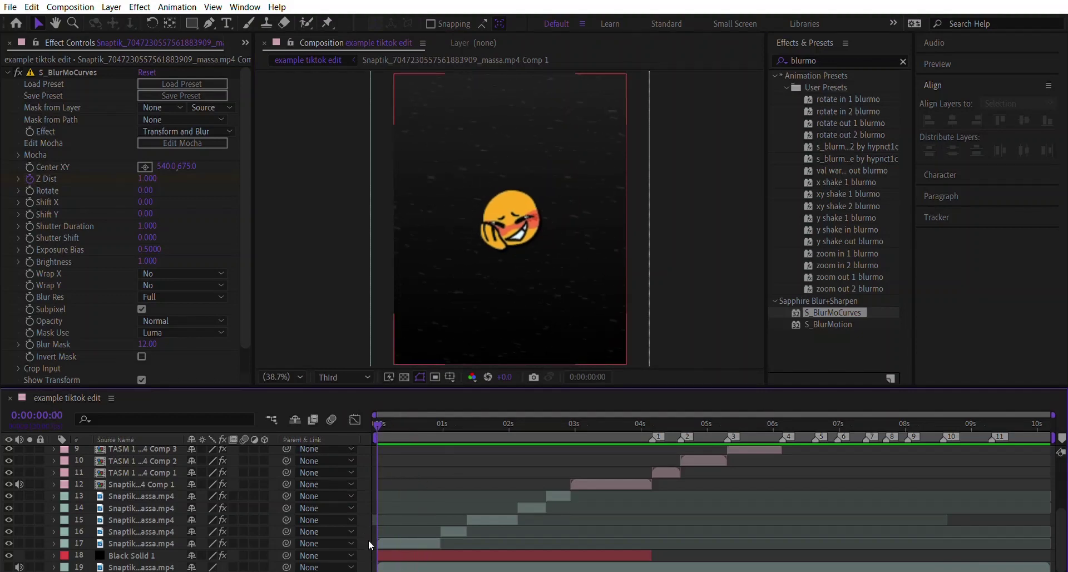
Step: Pre-compose all layers above the audio clip and add a black solid between the resulting pre-comp and the audio
{"action": "left_click_drag", "start_coordinate": [368, 540], "coordinate": [438, 322]}
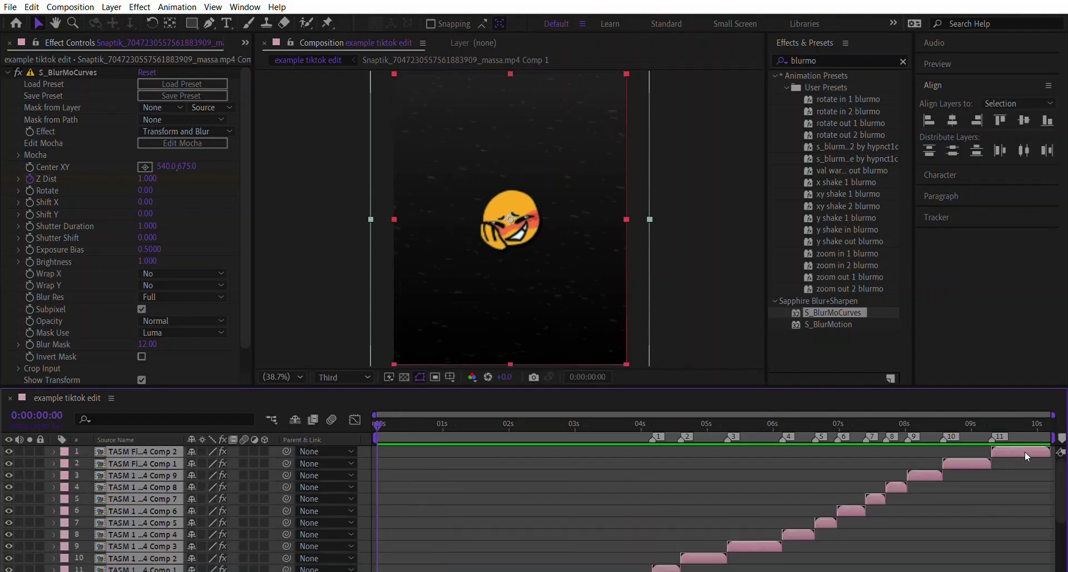
{"action": "key", "text": "ctrl+shift+c"}
{"action": "key", "text": "Return"}
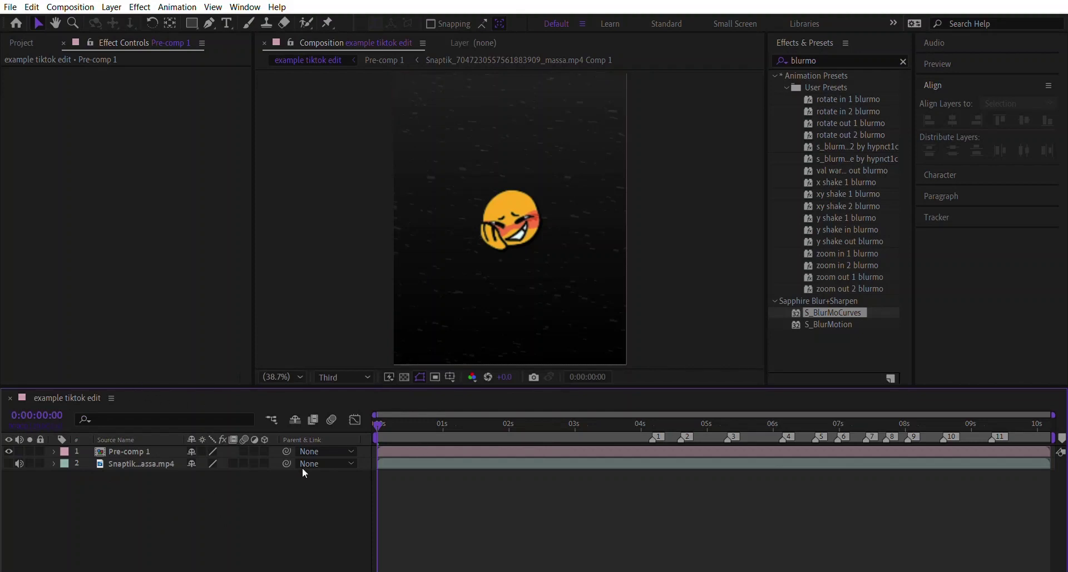
{"action": "key", "text": "ctrl+y"}
{"action": "key", "text": "Return"}
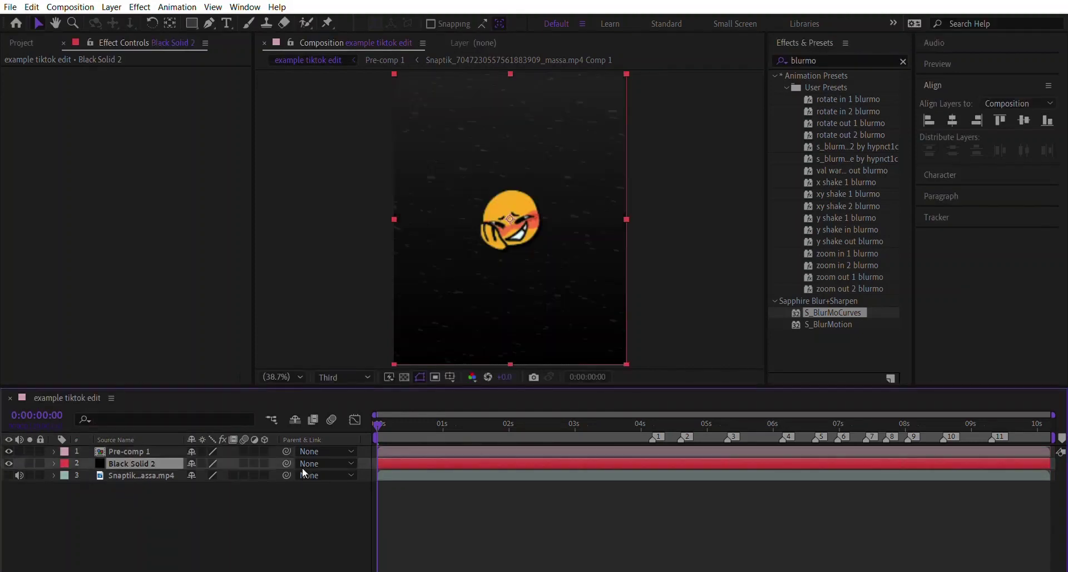
{"action": "left_click", "coordinate": [503, 496]}
Step: Add a text layer reading "gabssvoid" over the emoji, using the RansomNote font at 55 px
{"action": "left_click", "coordinate": [226, 23]}
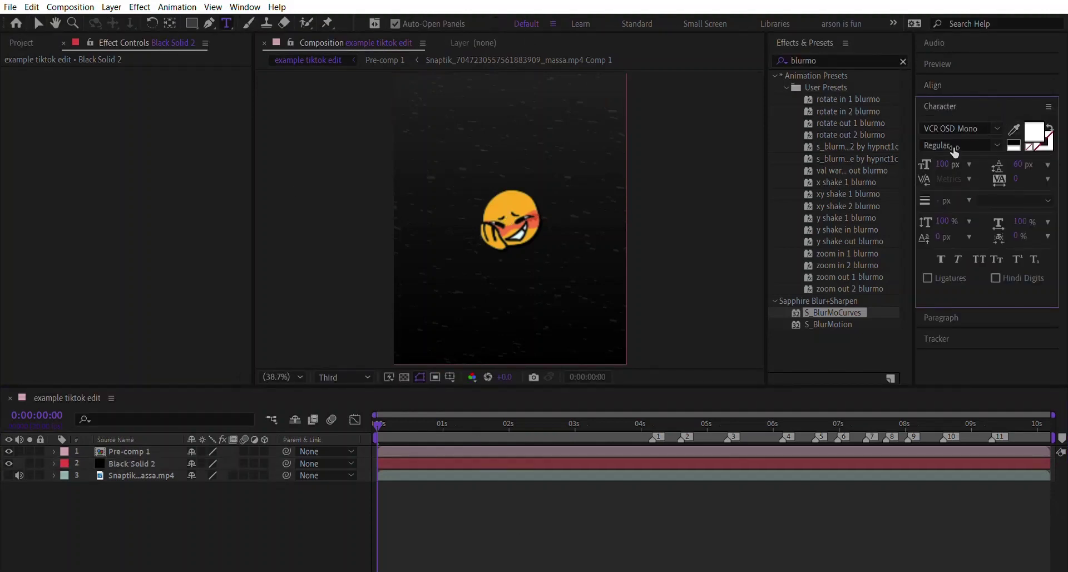
{"action": "type", "text": "55"}
{"action": "key", "text": "Return"}
{"action": "left_click", "coordinate": [990, 127]}
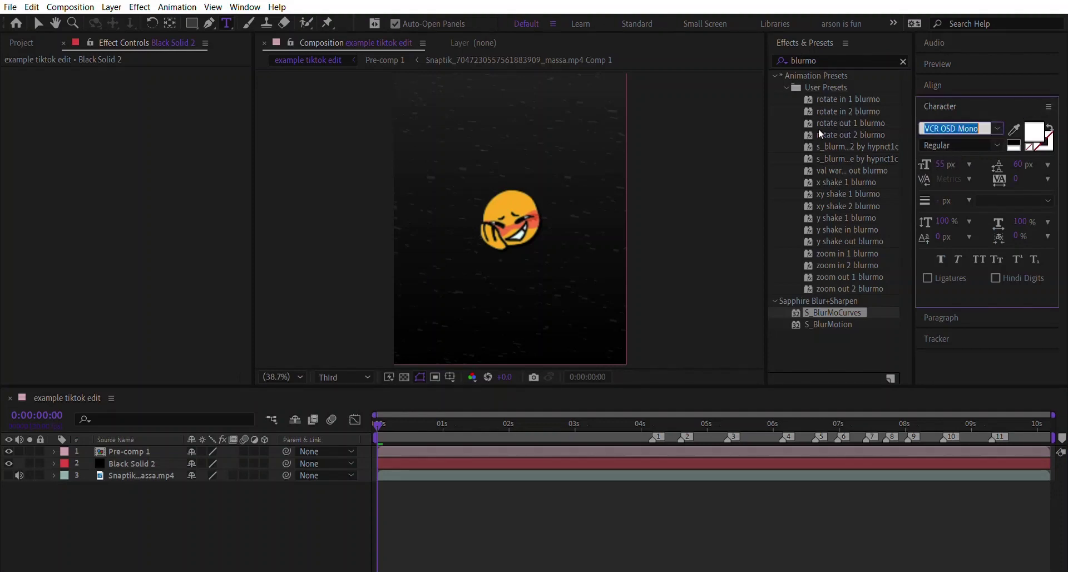
{"action": "key", "text": "Escape"}
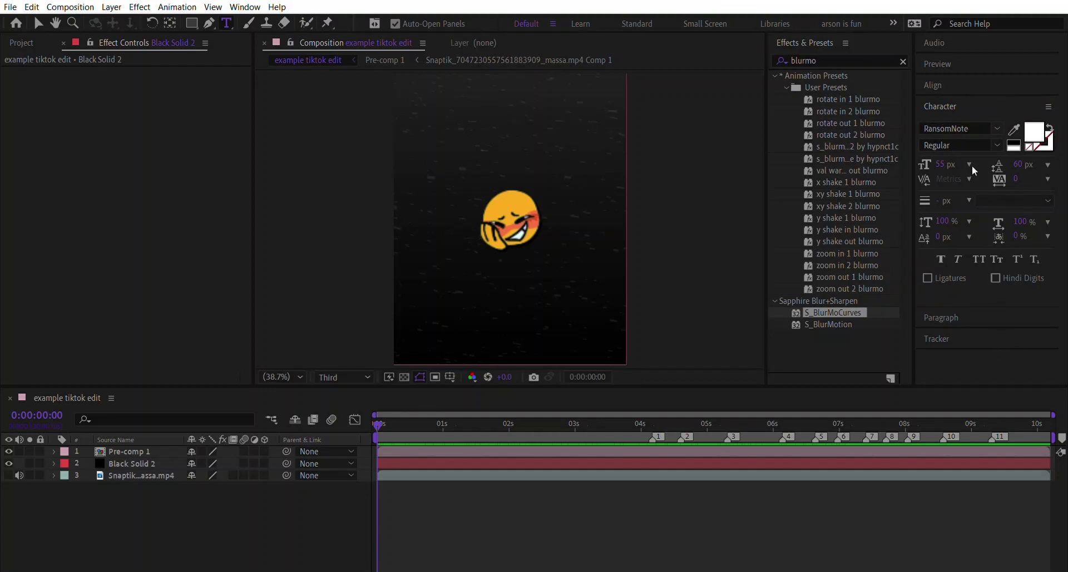
{"action": "left_click", "coordinate": [551, 226]}
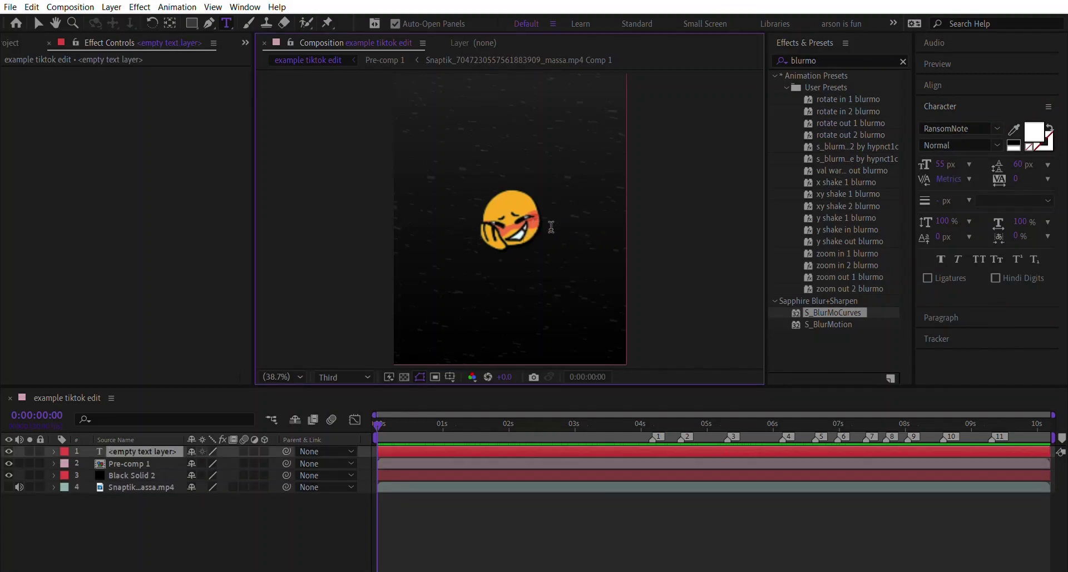
{"action": "type", "text": "gabssvoid"}
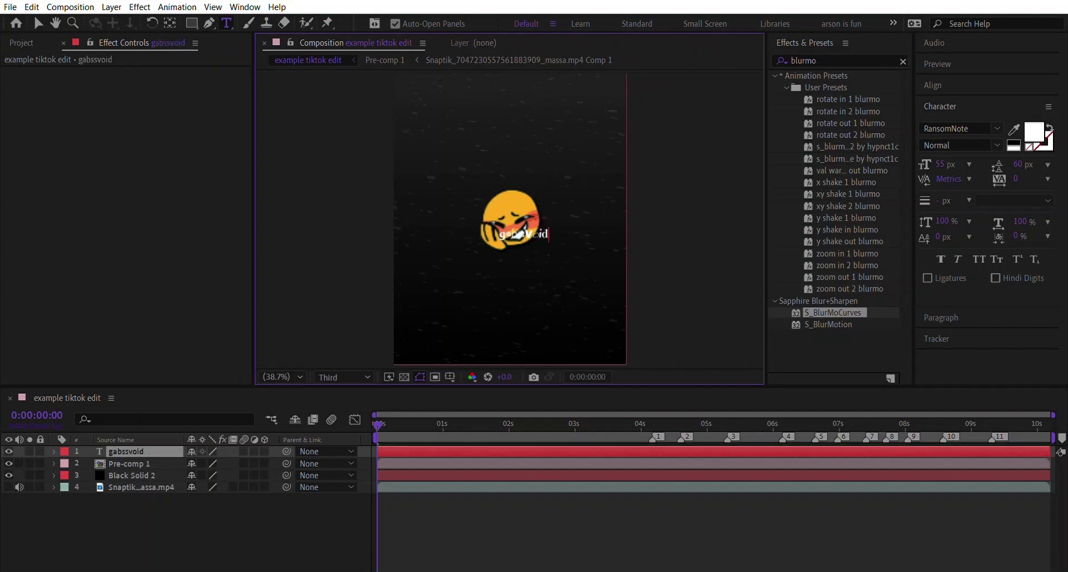
Step: Centre the gabssvoid text horizontally in the composition and set its Y position to 967
{"action": "left_click", "coordinate": [37, 23]}
{"action": "left_click", "coordinate": [965, 85]}
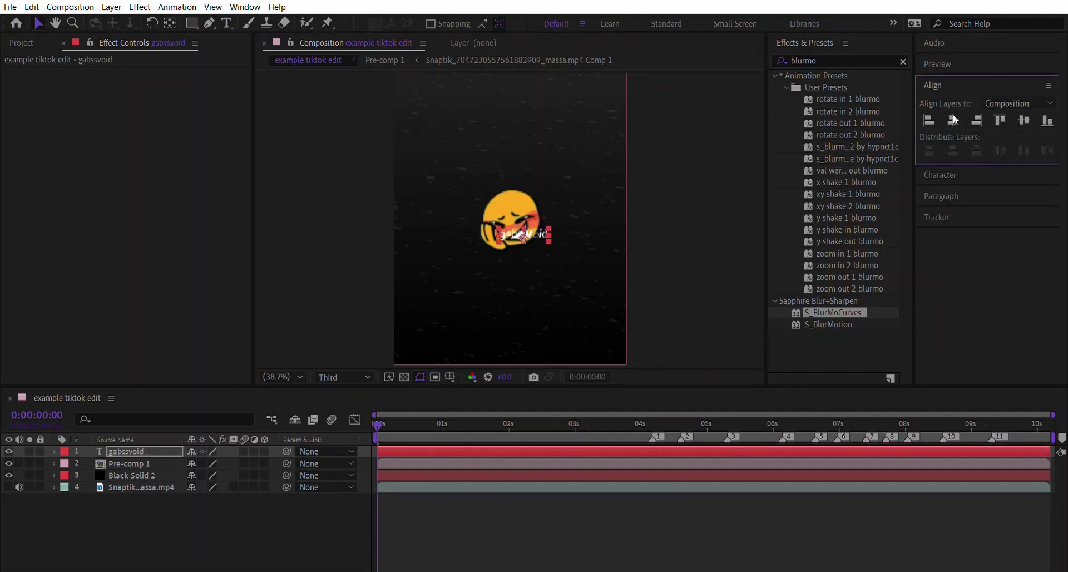
{"action": "left_click", "coordinate": [952, 120]}
{"action": "key", "text": "p"}
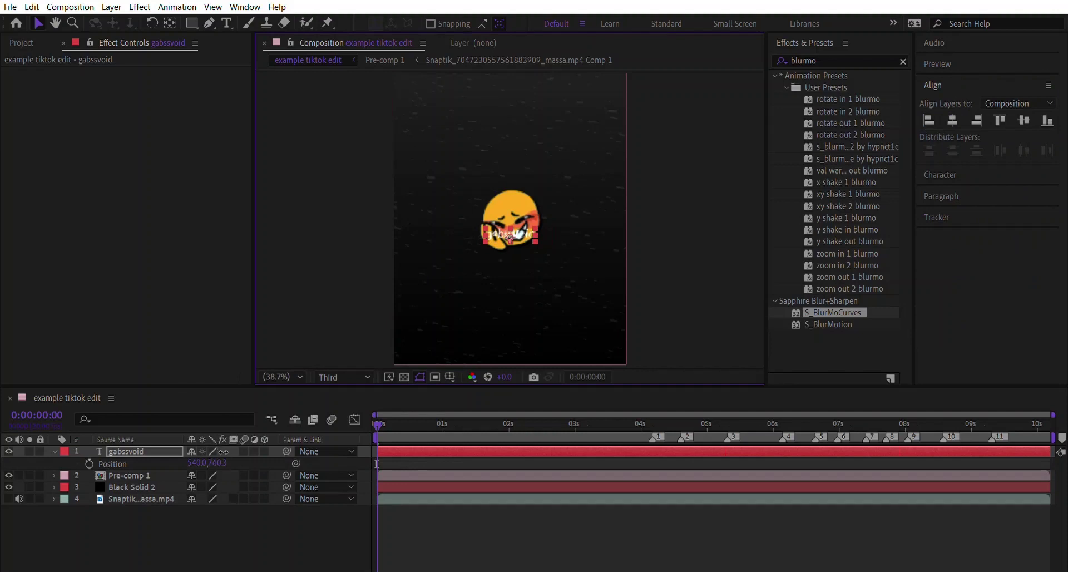
{"action": "left_click", "coordinate": [217, 463]}
{"action": "type", "text": "9"}
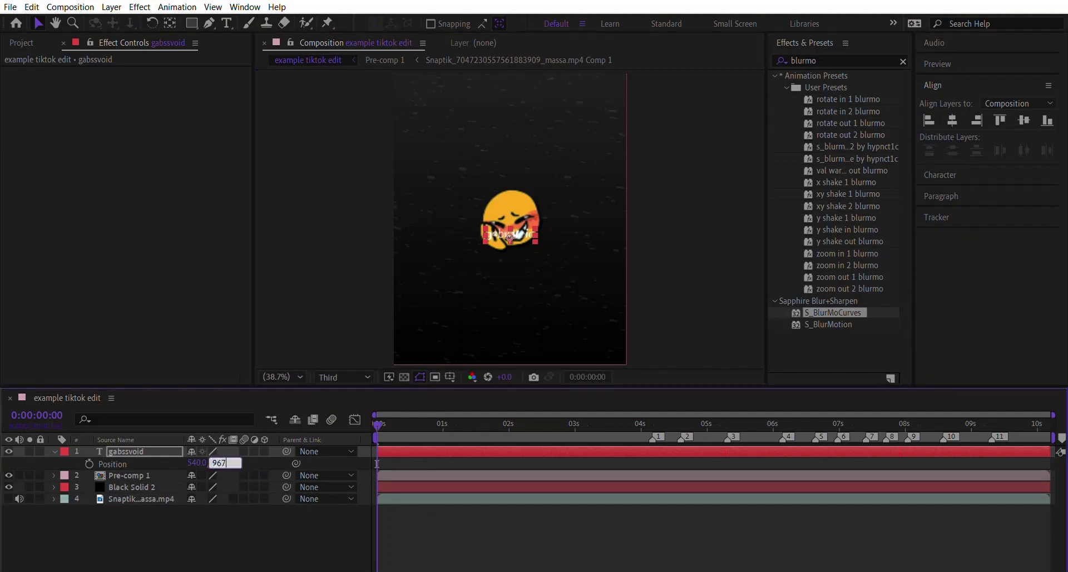
{"action": "type", "text": "67"}
{"action": "key", "text": "Return"}
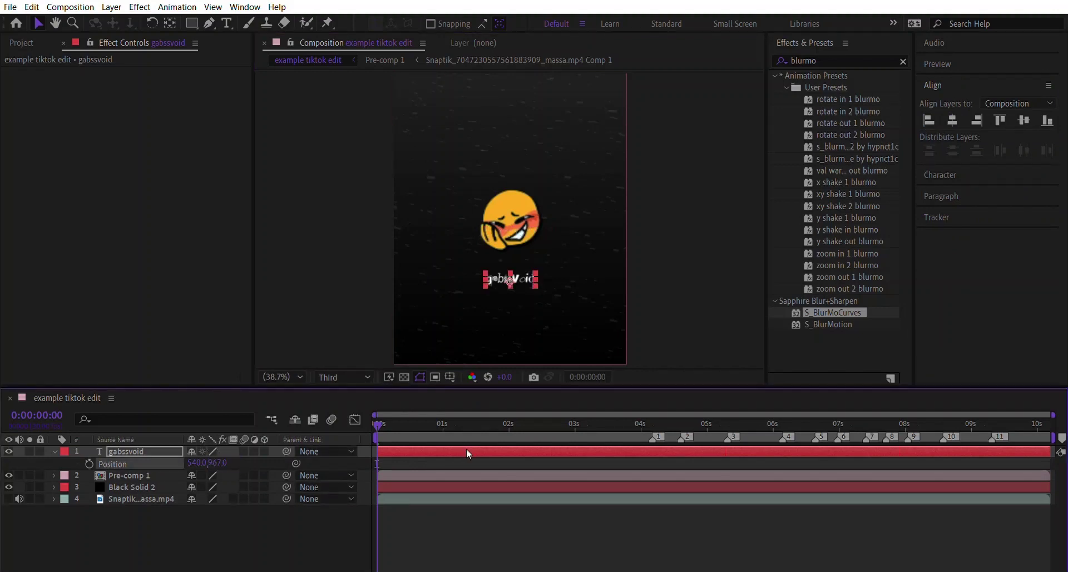
{"action": "key", "text": "p"}
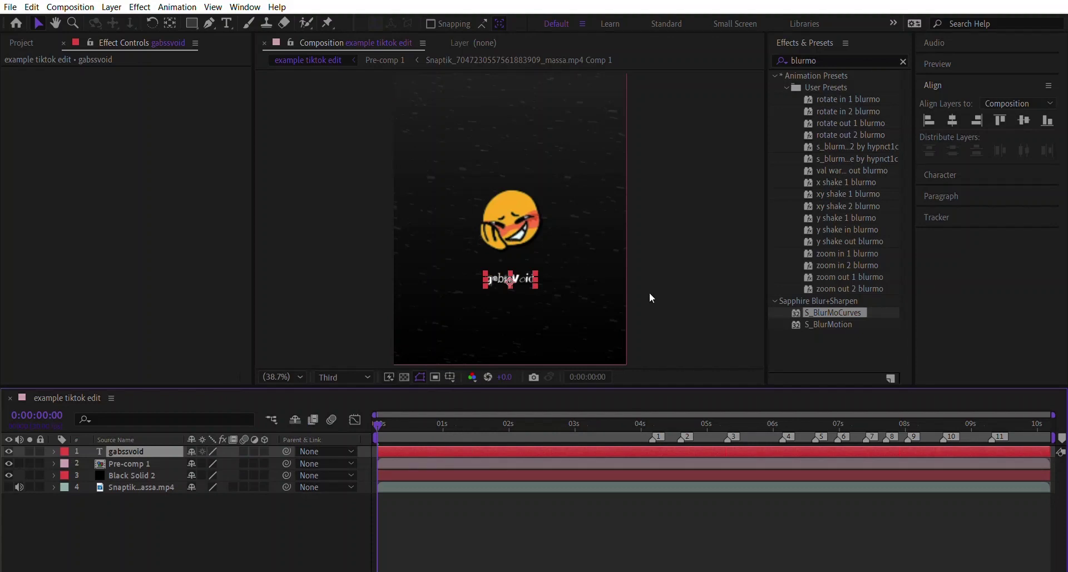
Step: Find the "drop shadow" user preset and apply it to the gabssvoid text layer
{"action": "left_click", "coordinate": [845, 58]}
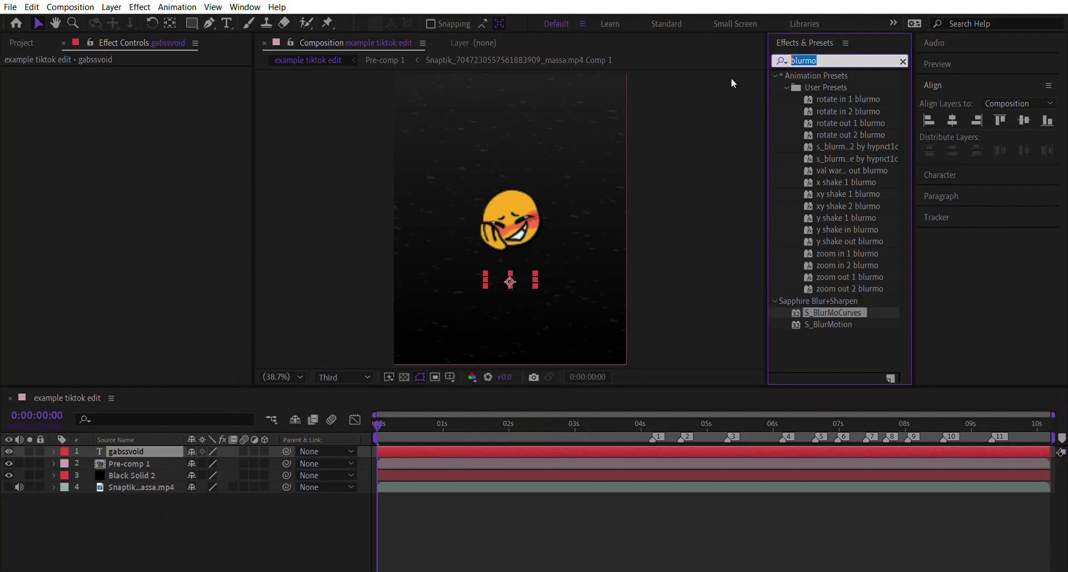
{"action": "type", "text": "drop"}
{"action": "double_click", "coordinate": [837, 194]}
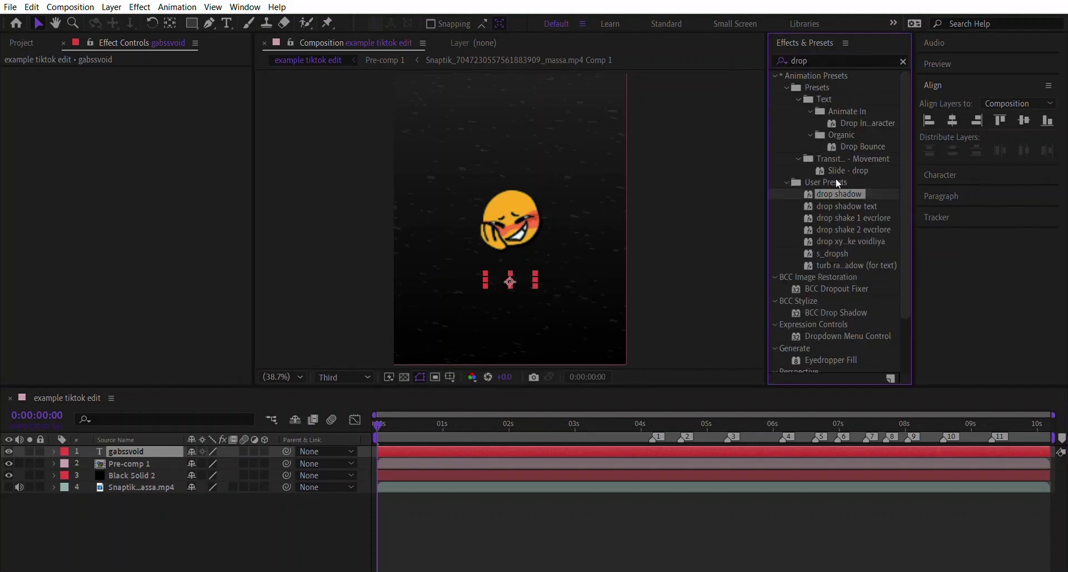
{"action": "left_click", "coordinate": [408, 492]}
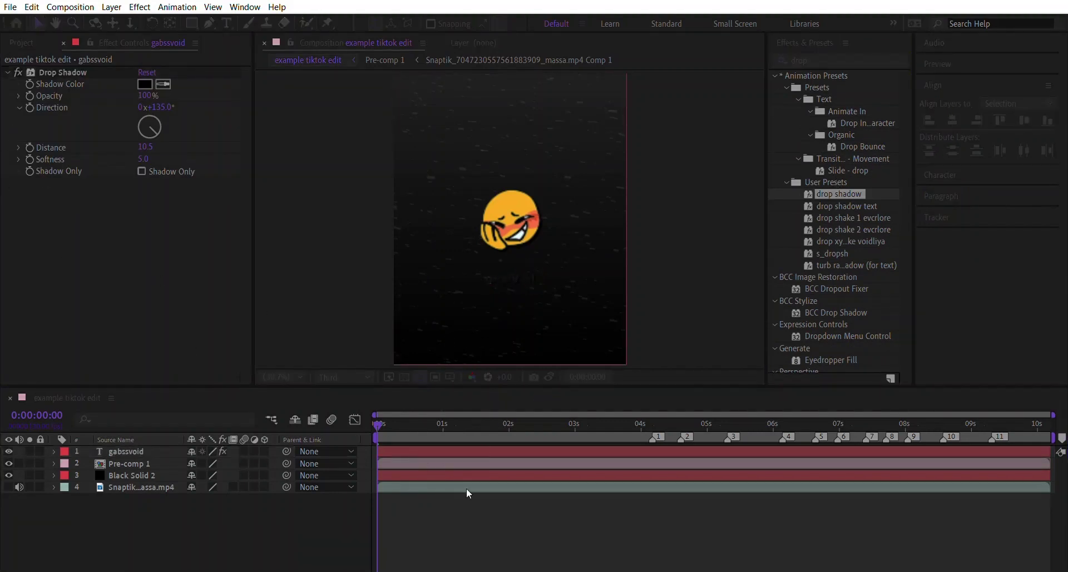
Step: Play the edit back from the start to check the text beneath the emoji
{"action": "left_click", "coordinate": [450, 421]}
{"action": "left_click_drag", "start_coordinate": [449, 416], "coordinate": [456, 436]}
{"action": "key", "text": "Home"}
{"action": "key", "text": "space"}
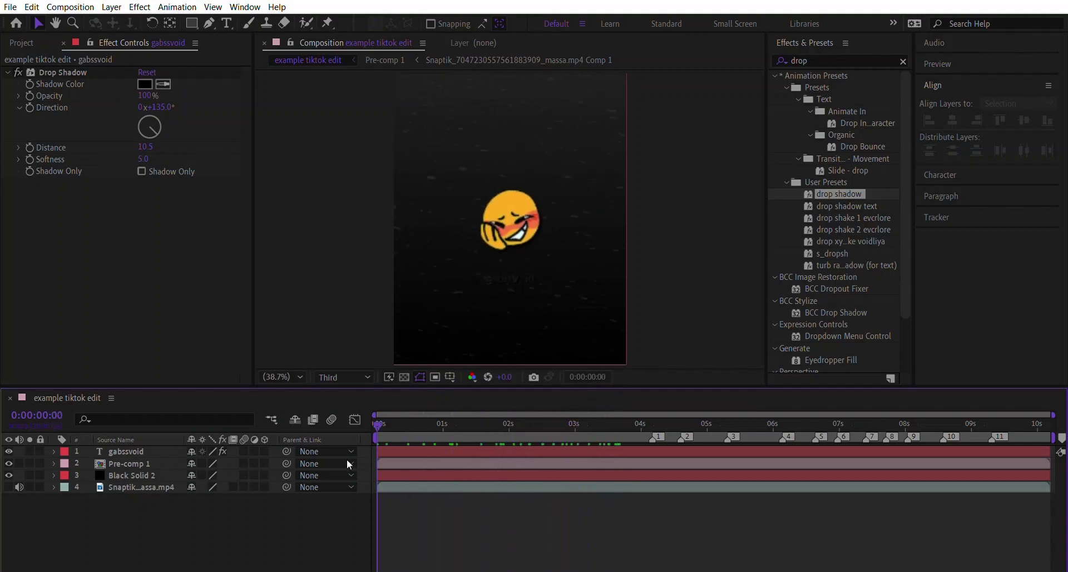
{"action": "key", "text": "space"}
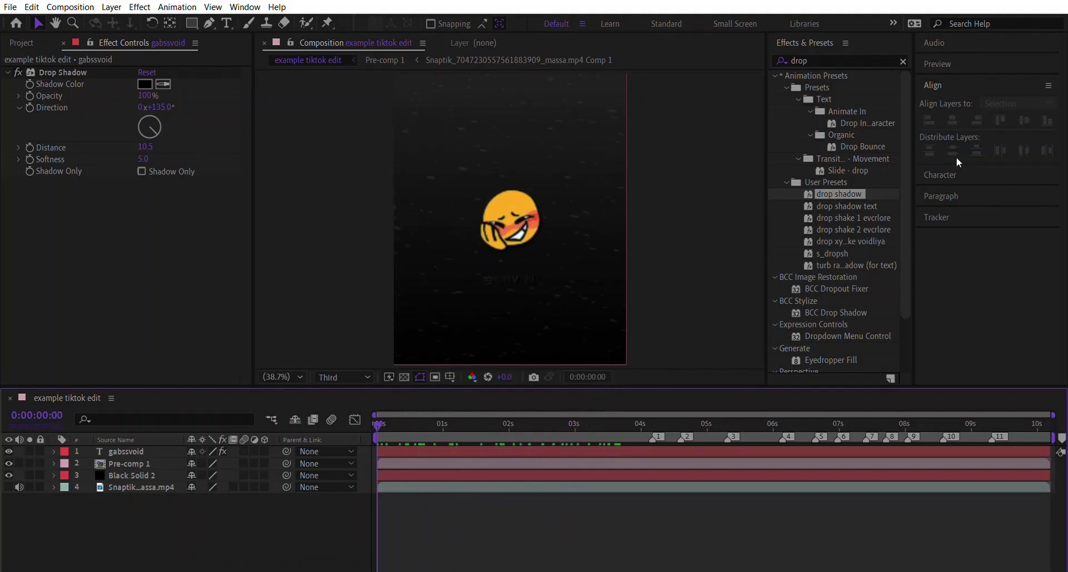